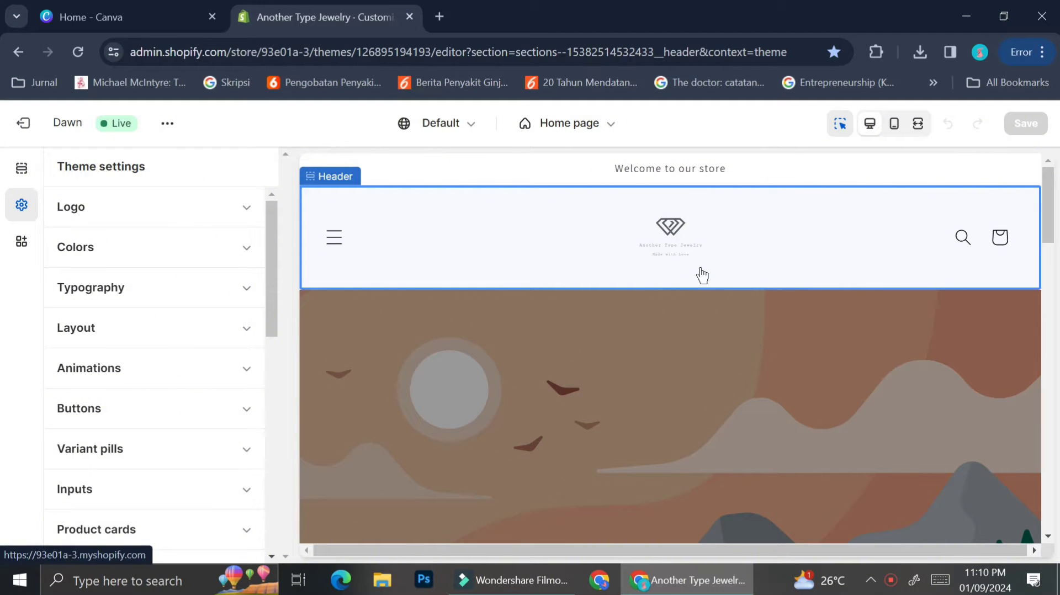
Select the home page Image banner section and review its settings: both image slots empty, overlay 40%.
{"action": "scroll", "coordinate": [678, 259], "scroll_direction": "down", "scroll_amount": 10}
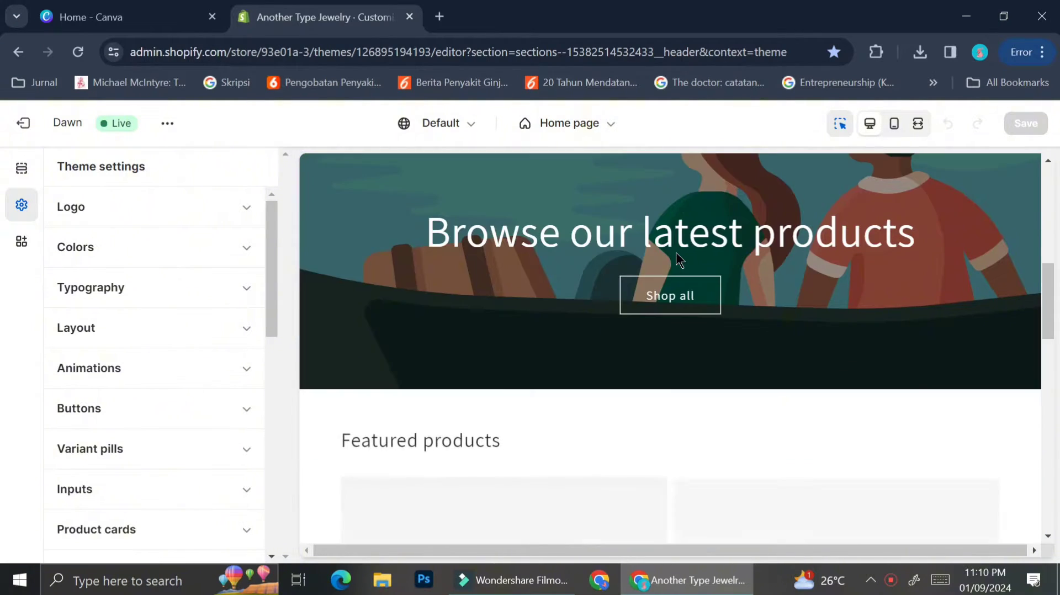
{"action": "scroll", "coordinate": [676, 253], "scroll_direction": "down", "scroll_amount": 4}
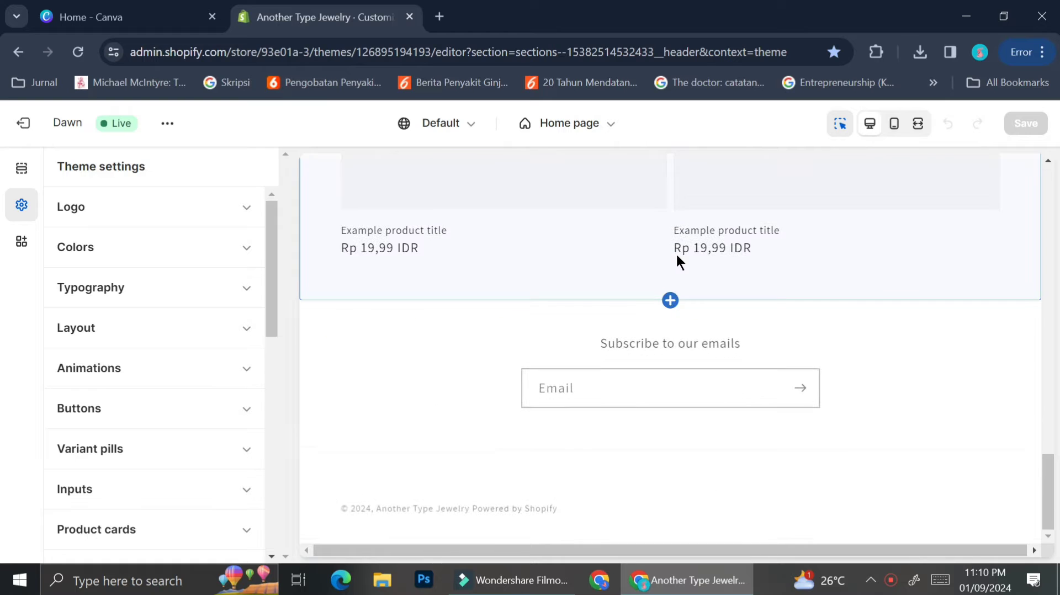
{"action": "scroll", "coordinate": [806, 298], "scroll_direction": "up", "scroll_amount": 8}
{"action": "scroll", "coordinate": [806, 298], "scroll_direction": "up", "scroll_amount": 10}
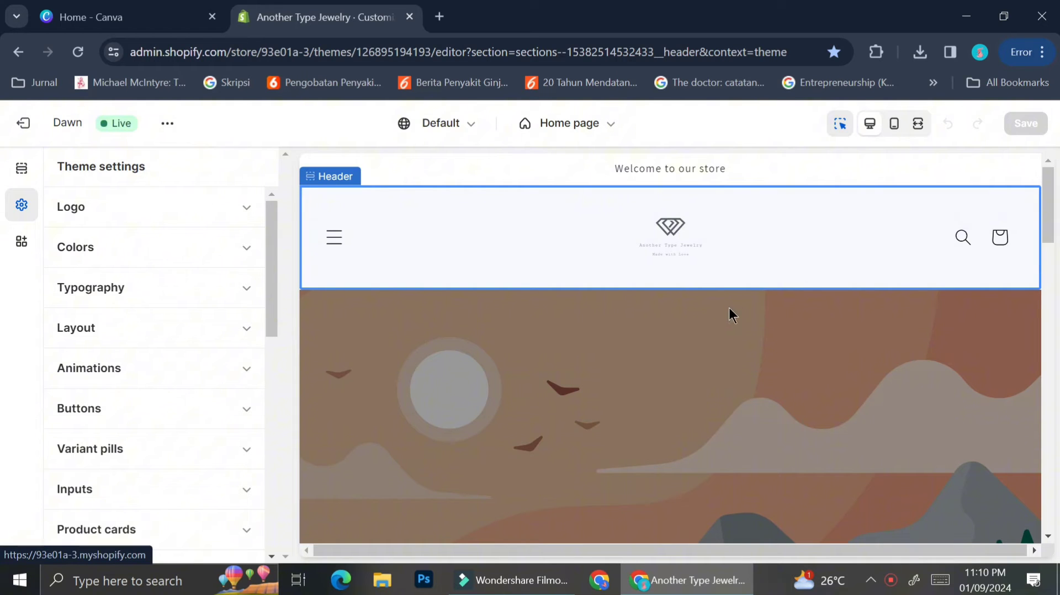
{"action": "left_click", "coordinate": [694, 359]}
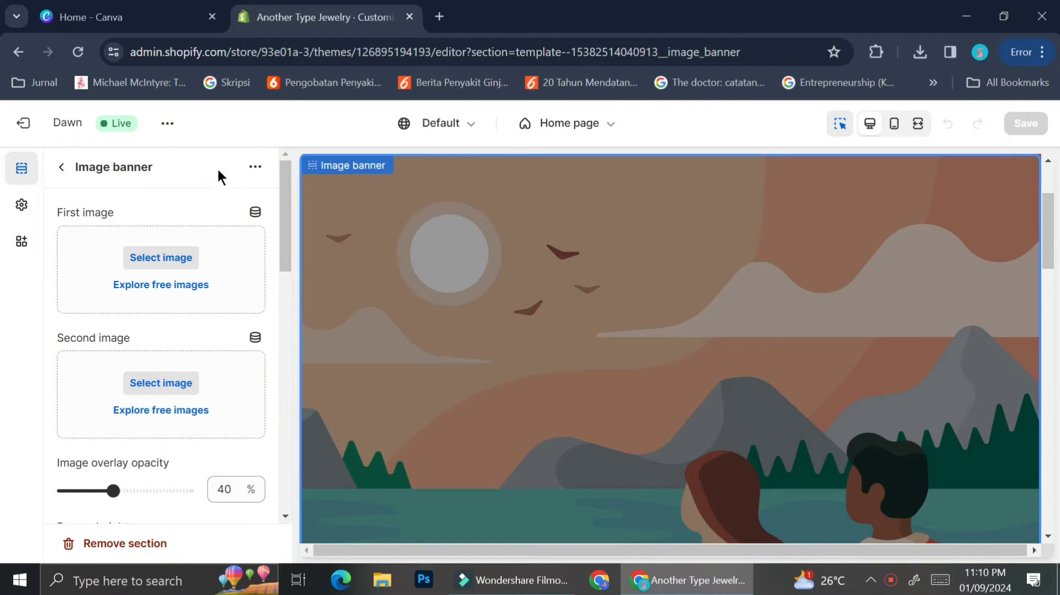
{"action": "left_click", "coordinate": [254, 168]}
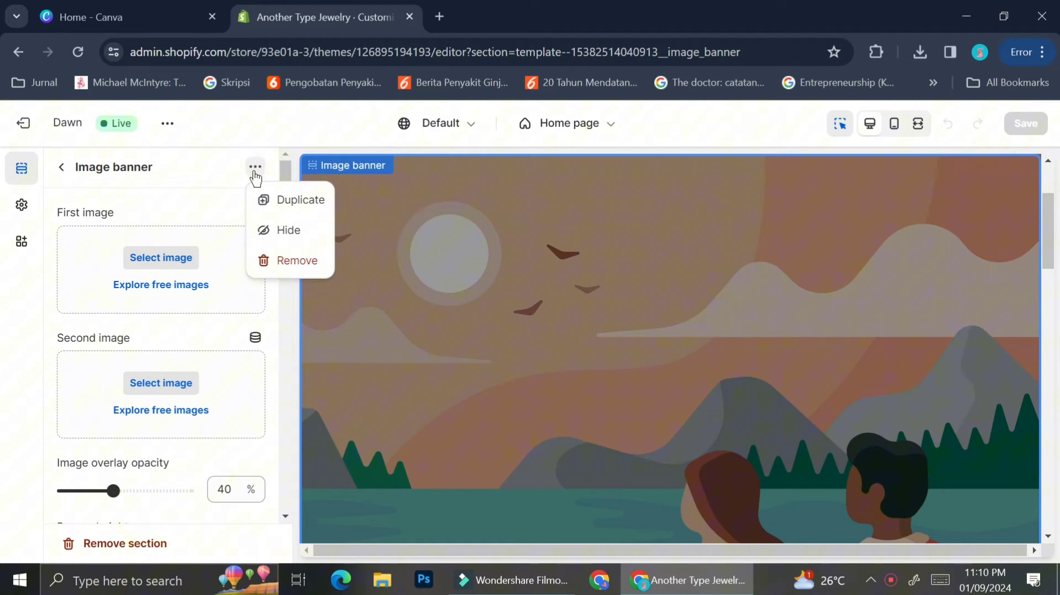
{"action": "left_click", "coordinate": [224, 181]}
{"action": "scroll", "coordinate": [234, 267], "scroll_direction": "down", "scroll_amount": 3}
{"action": "scroll", "coordinate": [234, 269], "scroll_direction": "down", "scroll_amount": 5}
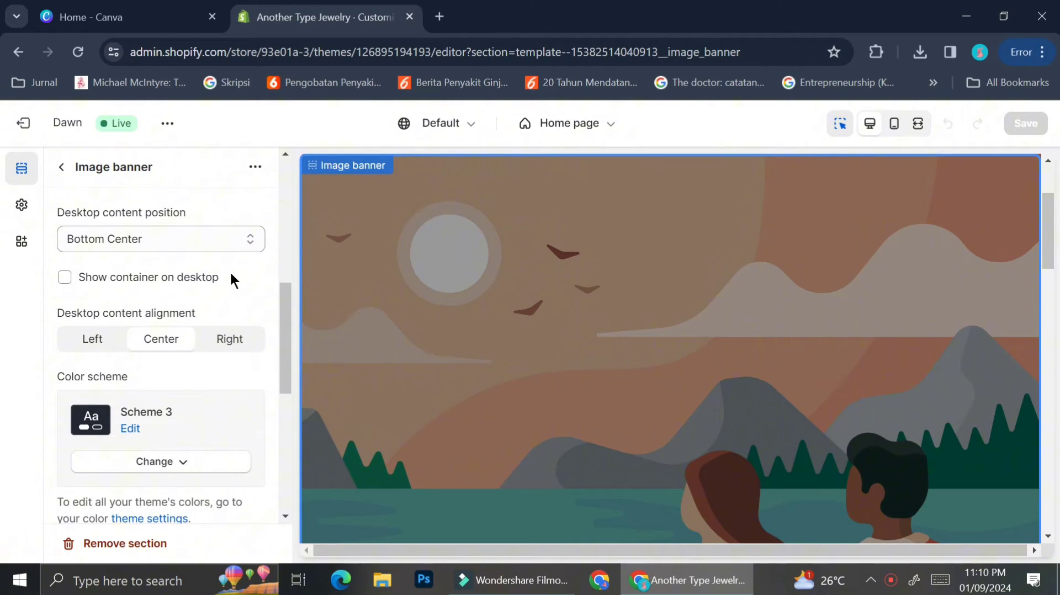
{"action": "scroll", "coordinate": [231, 279], "scroll_direction": "down", "scroll_amount": 2}
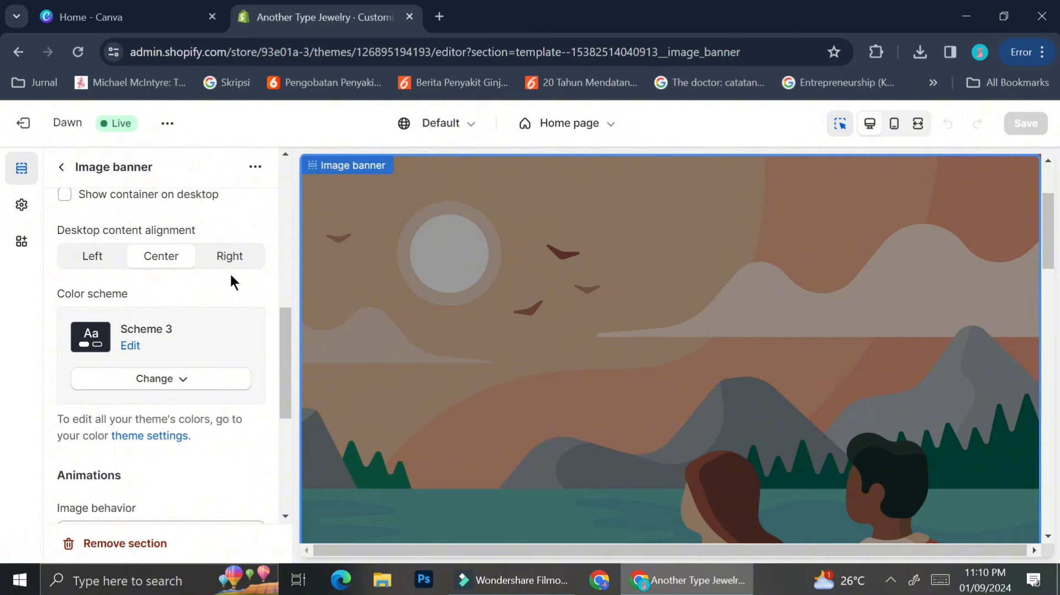
{"action": "scroll", "coordinate": [223, 448], "scroll_direction": "down", "scroll_amount": 4}
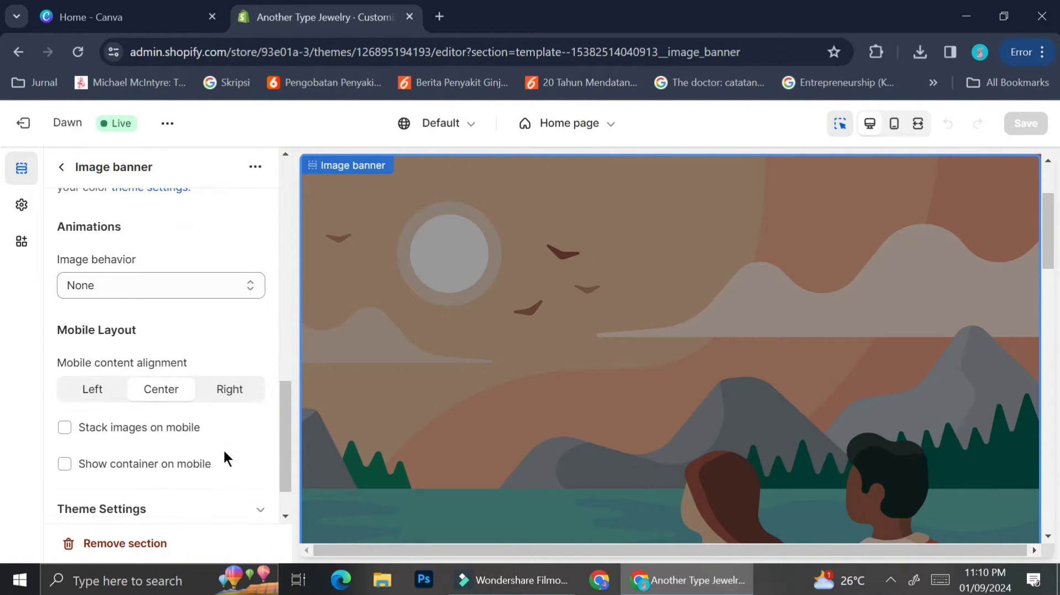
{"action": "scroll", "coordinate": [209, 405], "scroll_direction": "up", "scroll_amount": 12}
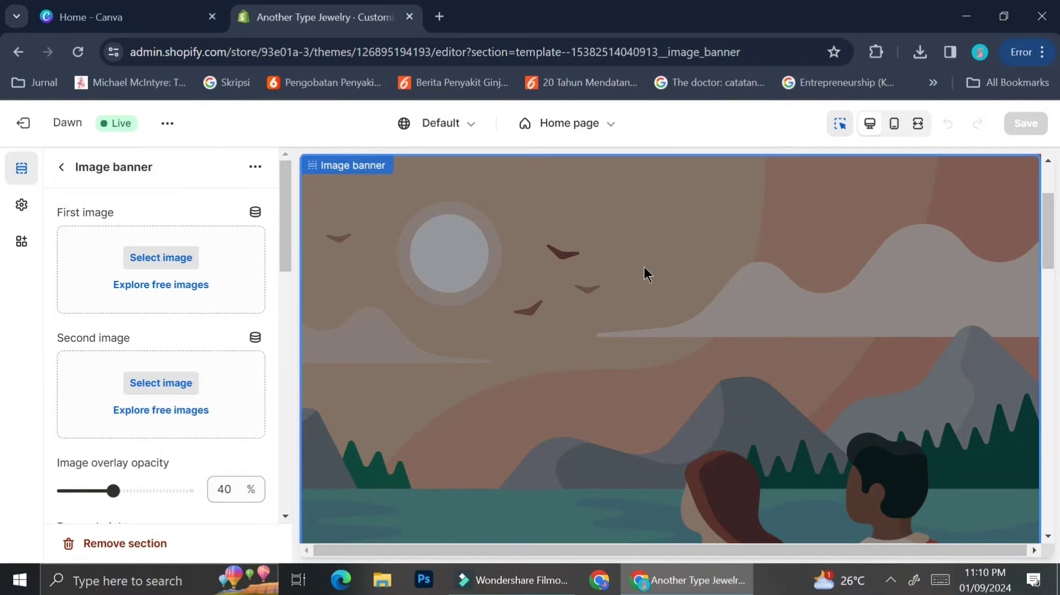
Search Canva for 'website' templates and preview the Hotels Business Website in Brown White Modern Elegance Style.
{"action": "key", "text": "ctrl+shift+Tab"}
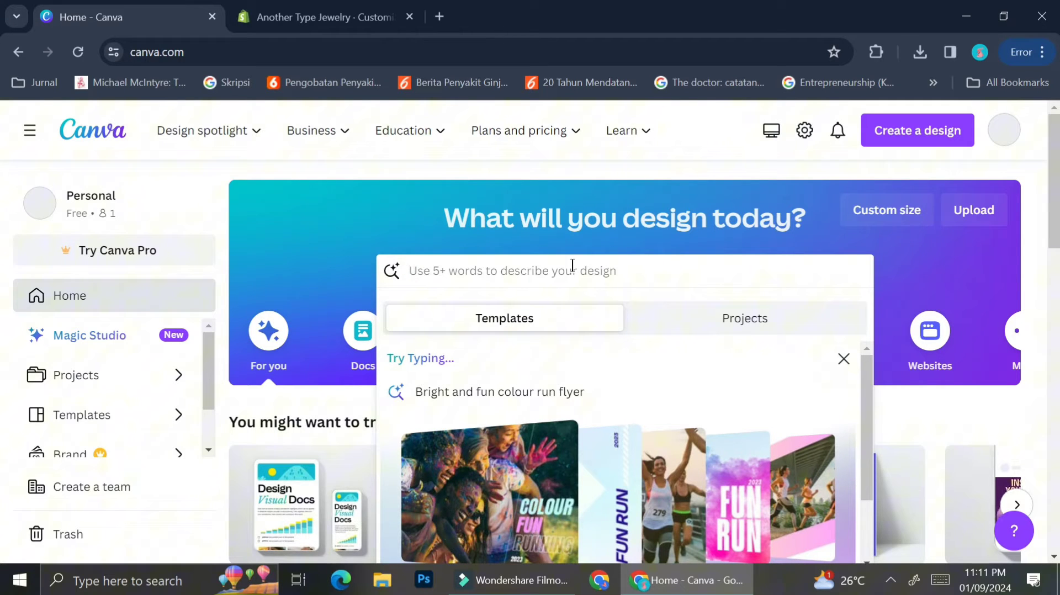
{"action": "type", "text": "webs"}
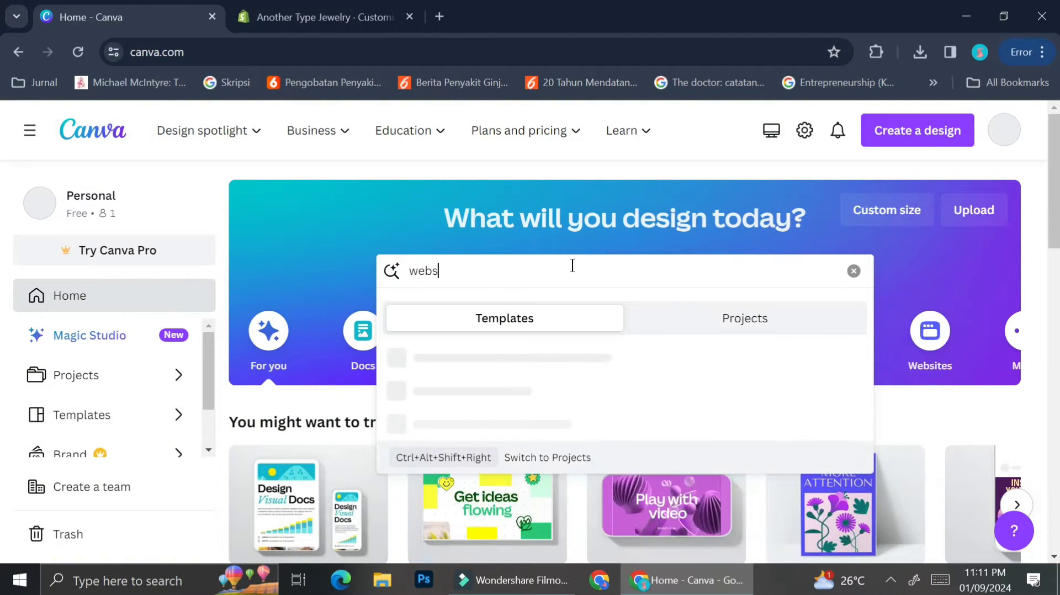
{"action": "type", "text": "ite"}
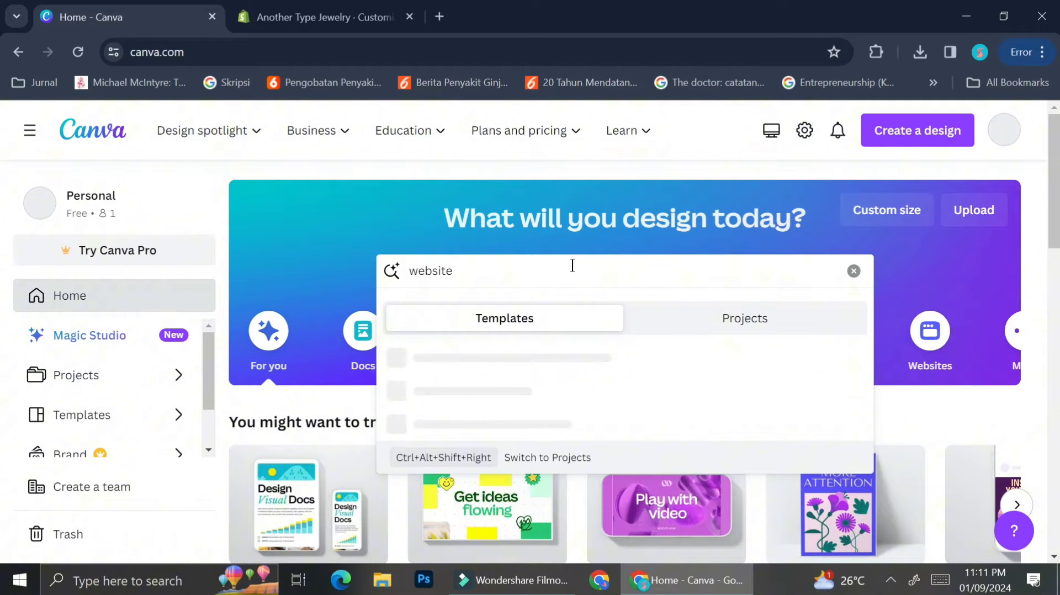
{"action": "key", "text": "Return"}
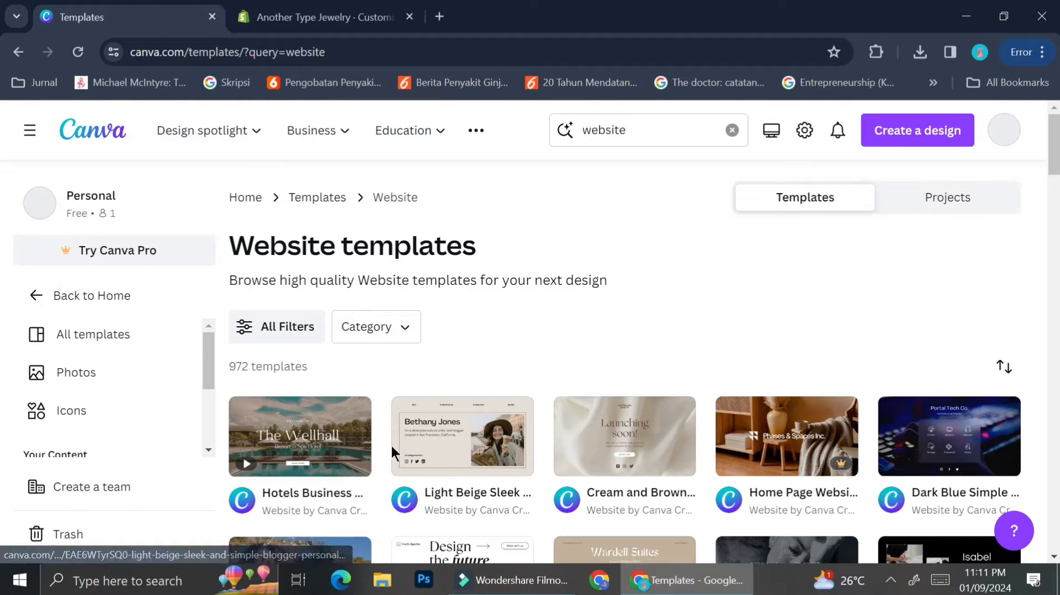
{"action": "scroll", "coordinate": [910, 347], "scroll_direction": "down", "scroll_amount": 1}
{"action": "scroll", "coordinate": [915, 352], "scroll_direction": "down", "scroll_amount": 3}
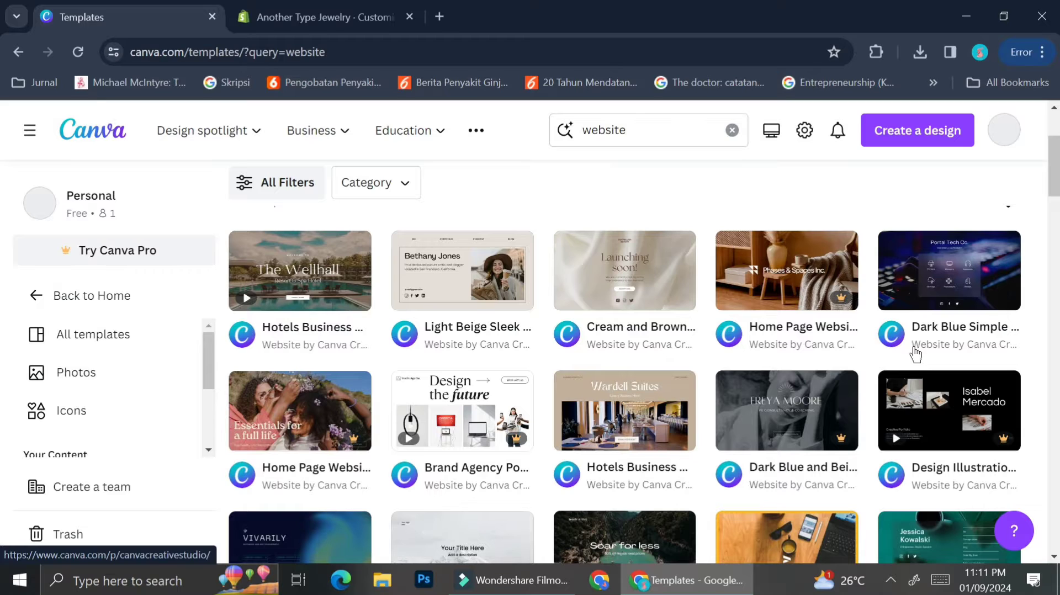
{"action": "mouse_move", "coordinate": [339, 291]}
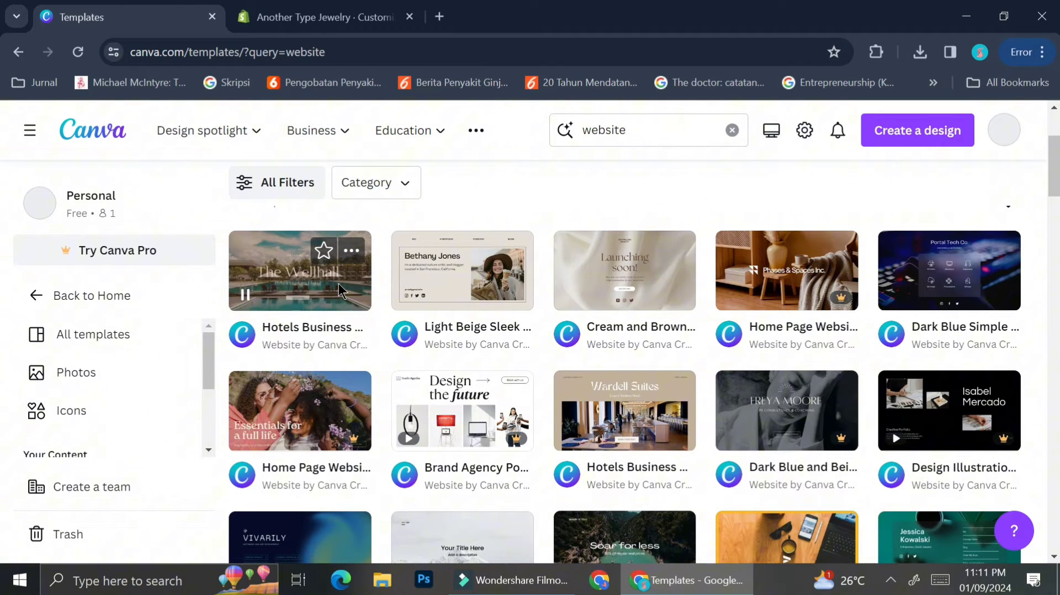
{"action": "left_click", "coordinate": [287, 271]}
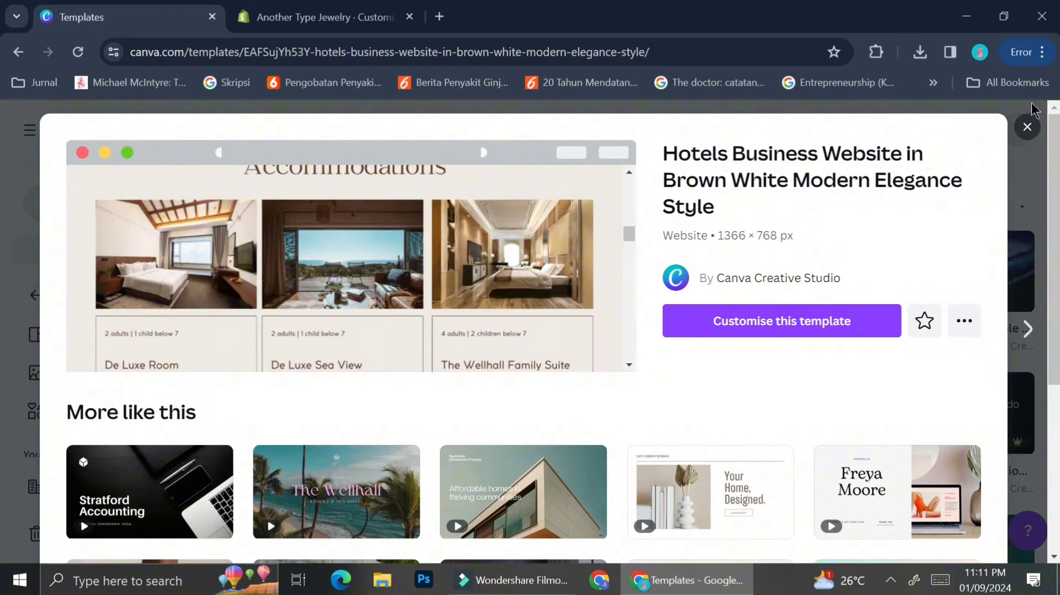
Go from the Hotels preview, via the Cream and Brown template, to the Jewelry Business Website template preview.
{"action": "left_click", "coordinate": [1026, 127]}
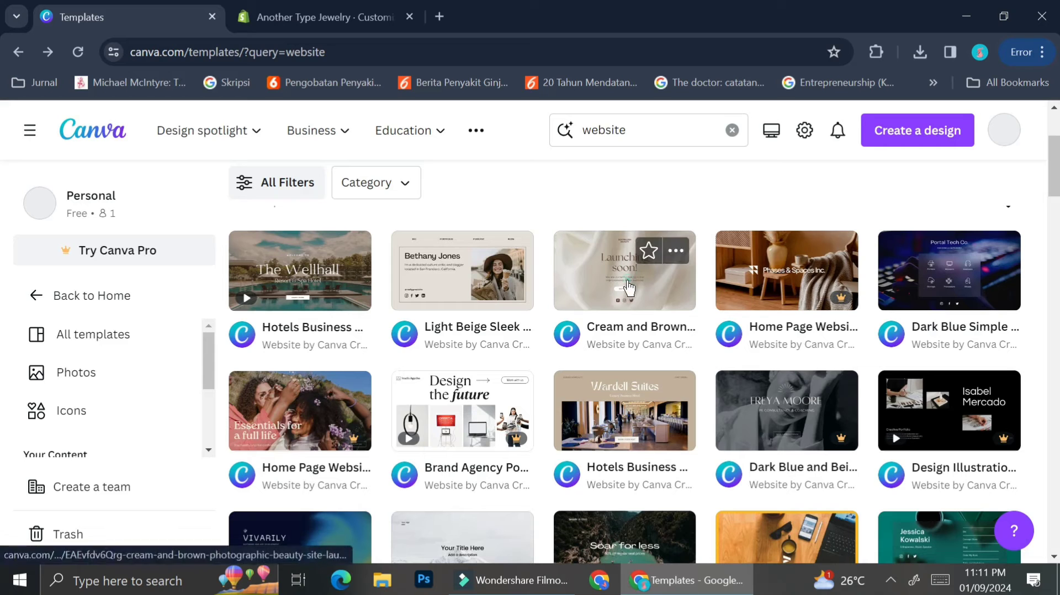
{"action": "left_click", "coordinate": [627, 280]}
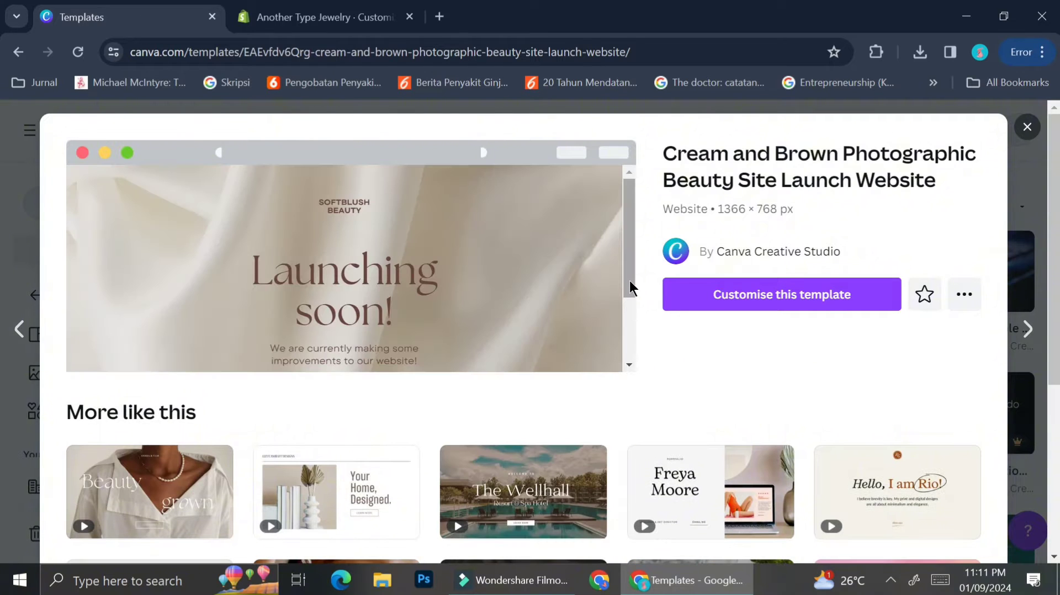
{"action": "scroll", "coordinate": [475, 324], "scroll_direction": "down", "scroll_amount": 2}
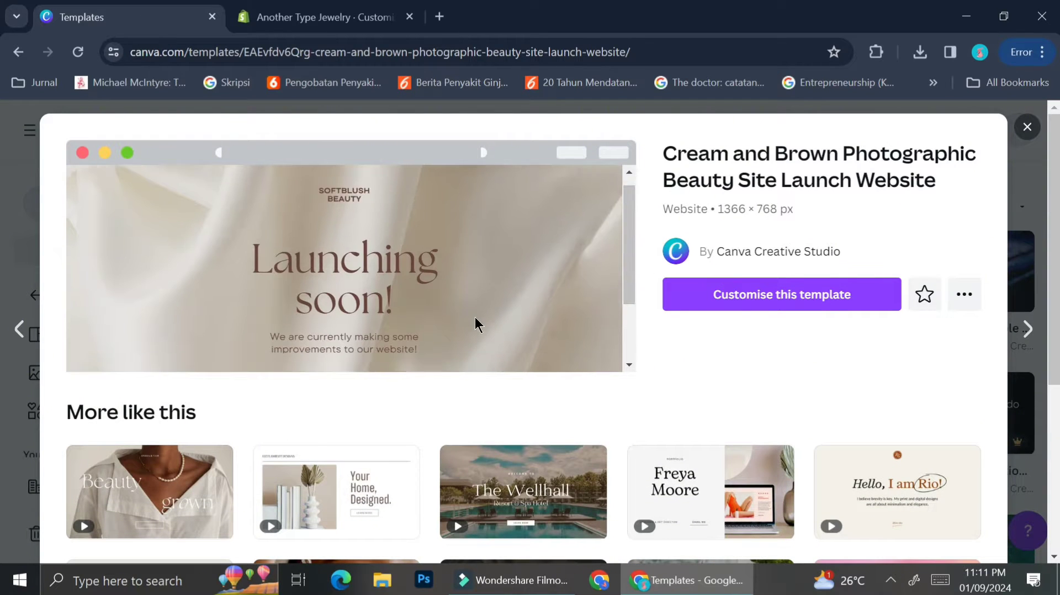
{"action": "scroll", "coordinate": [478, 324], "scroll_direction": "down", "scroll_amount": 1}
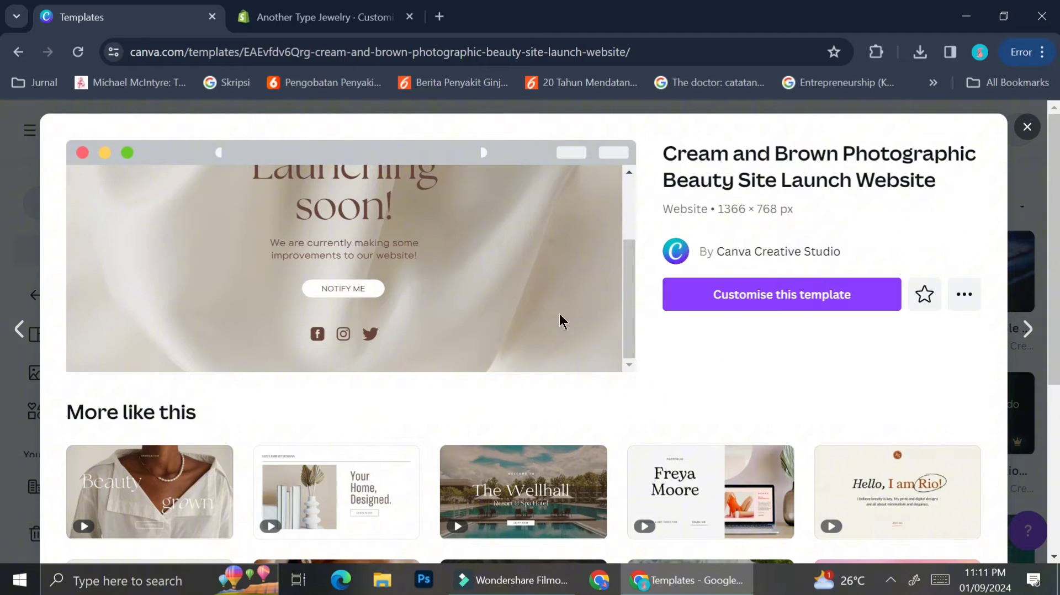
{"action": "scroll", "coordinate": [560, 320], "scroll_direction": "up", "scroll_amount": 4}
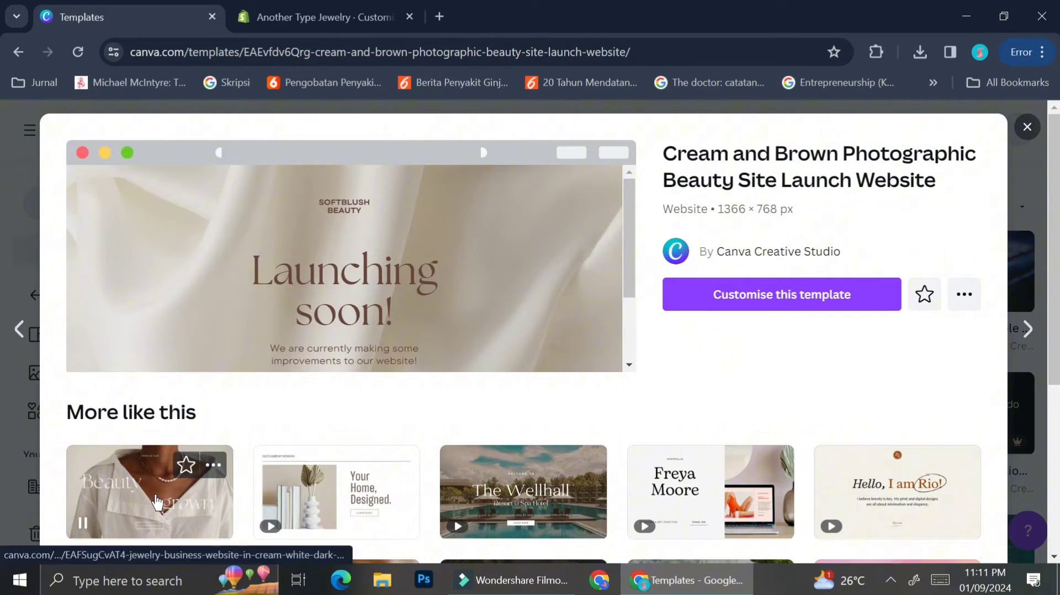
{"action": "left_click", "coordinate": [157, 503]}
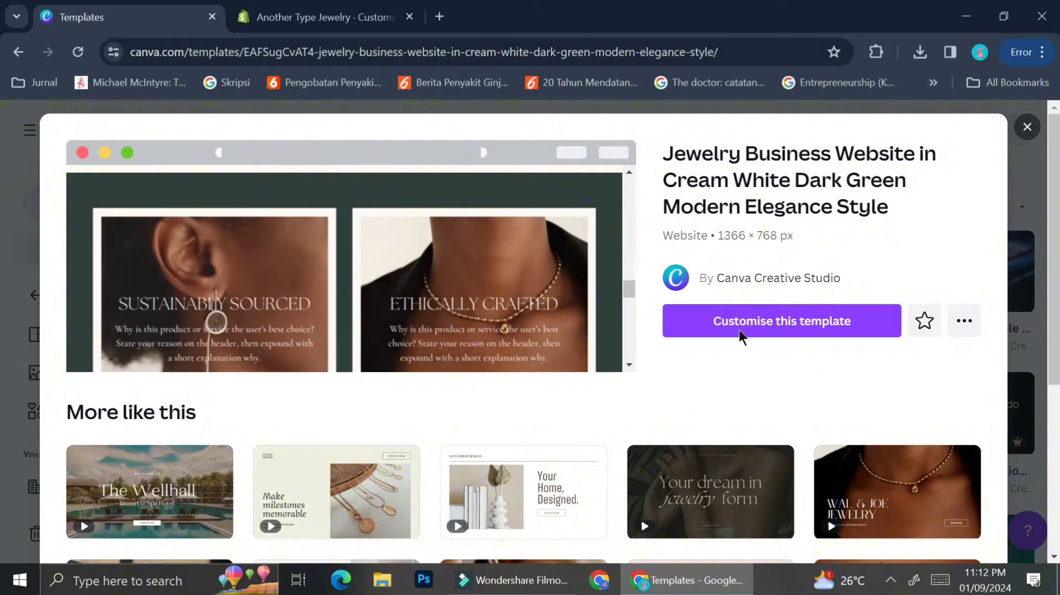
Customise the jewelry template and look through all seven pages, from the 'Beauty grown' hero to Contact.
{"action": "left_click", "coordinate": [760, 331]}
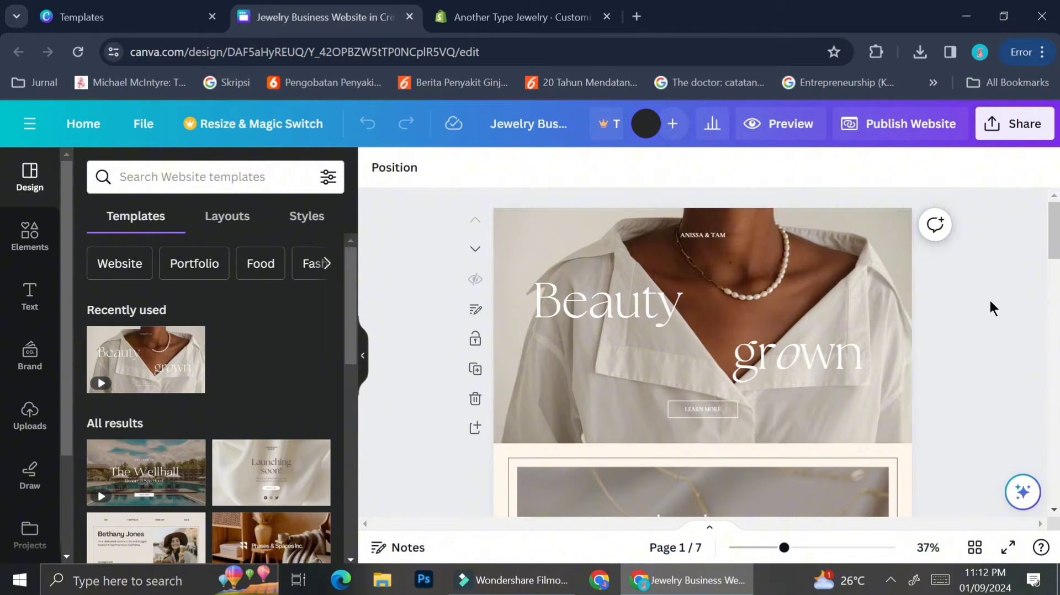
{"action": "scroll", "coordinate": [727, 278], "scroll_direction": "down", "scroll_amount": 5}
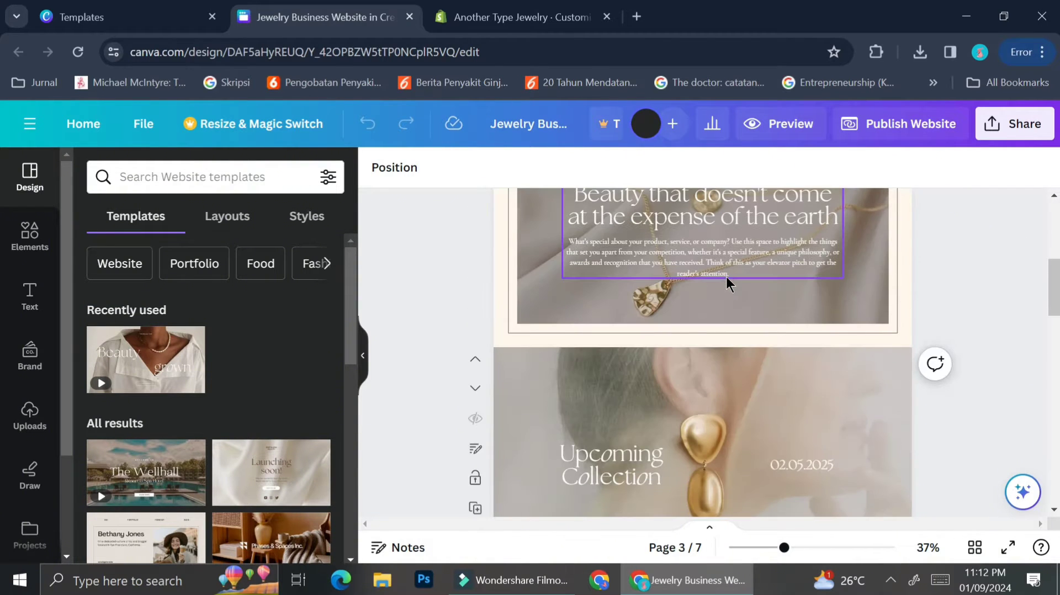
{"action": "scroll", "coordinate": [727, 282], "scroll_direction": "up", "scroll_amount": 2}
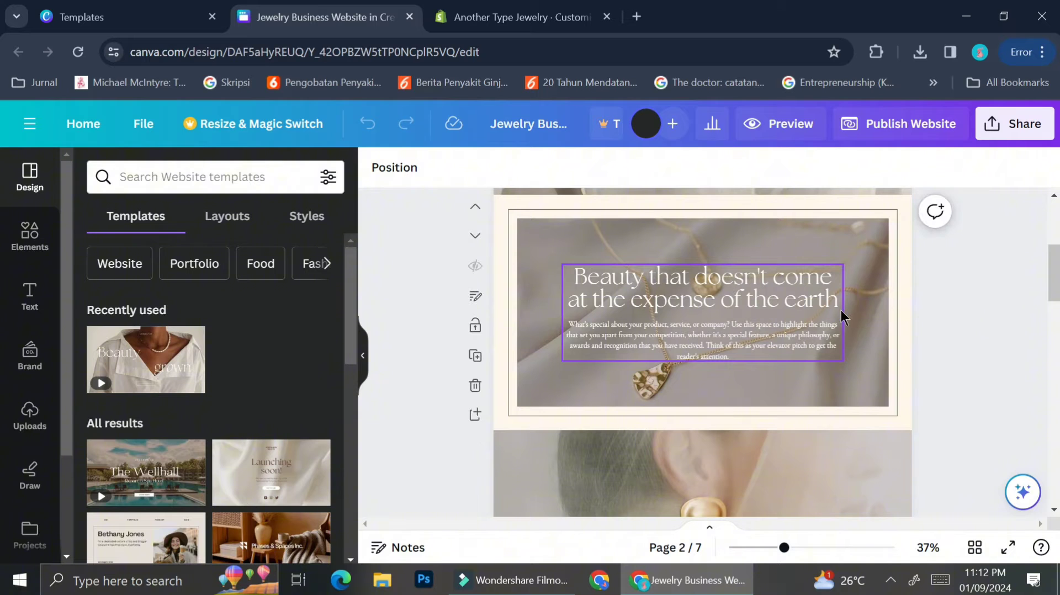
{"action": "scroll", "coordinate": [766, 307], "scroll_direction": "down", "scroll_amount": 10}
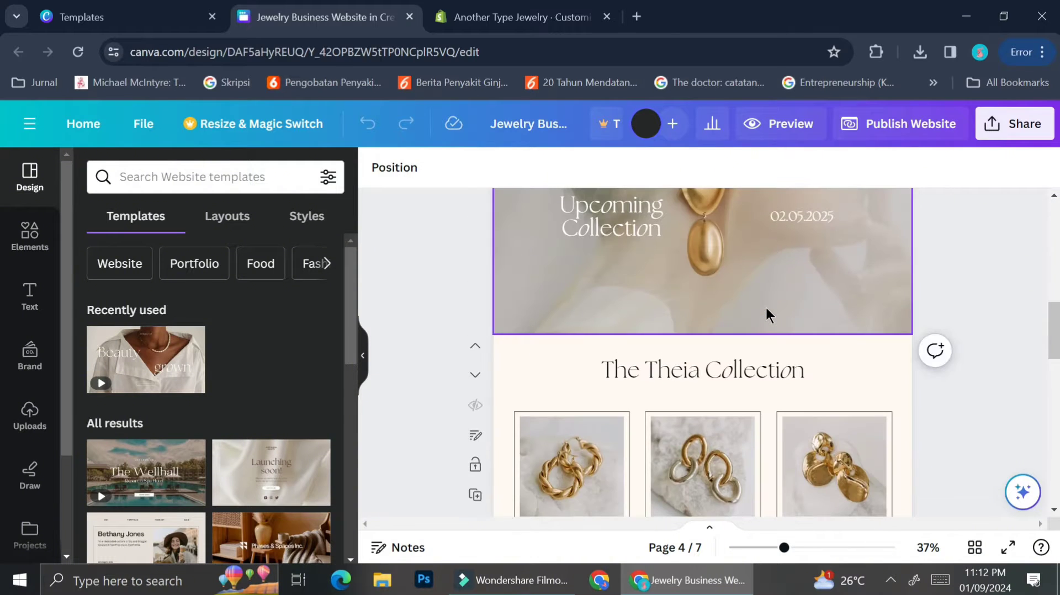
{"action": "scroll", "coordinate": [766, 307], "scroll_direction": "down", "scroll_amount": 5}
{"action": "scroll", "coordinate": [767, 309], "scroll_direction": "down", "scroll_amount": 10}
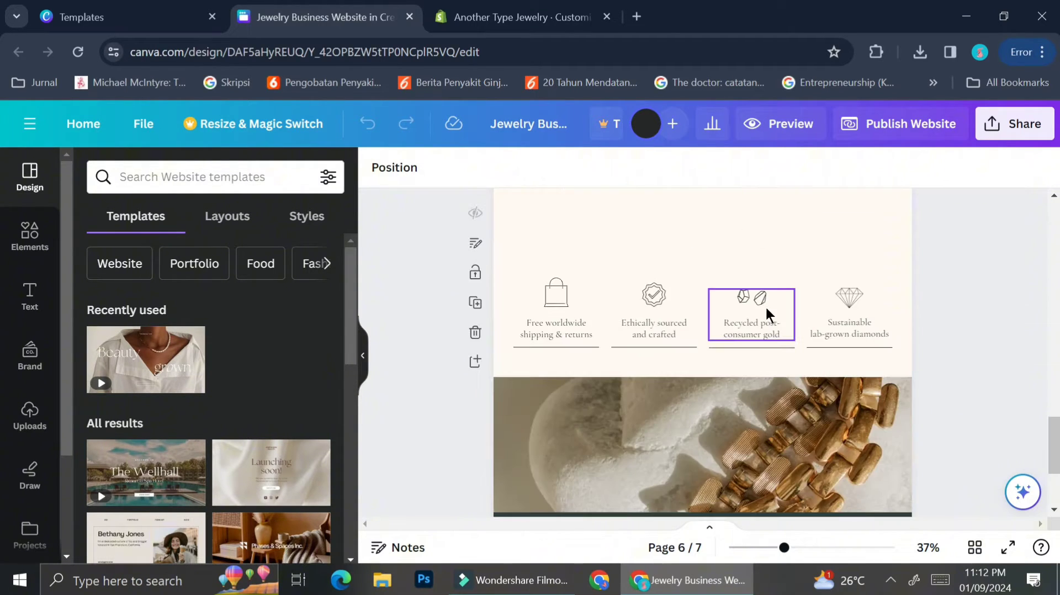
{"action": "scroll", "coordinate": [765, 306], "scroll_direction": "down", "scroll_amount": 5}
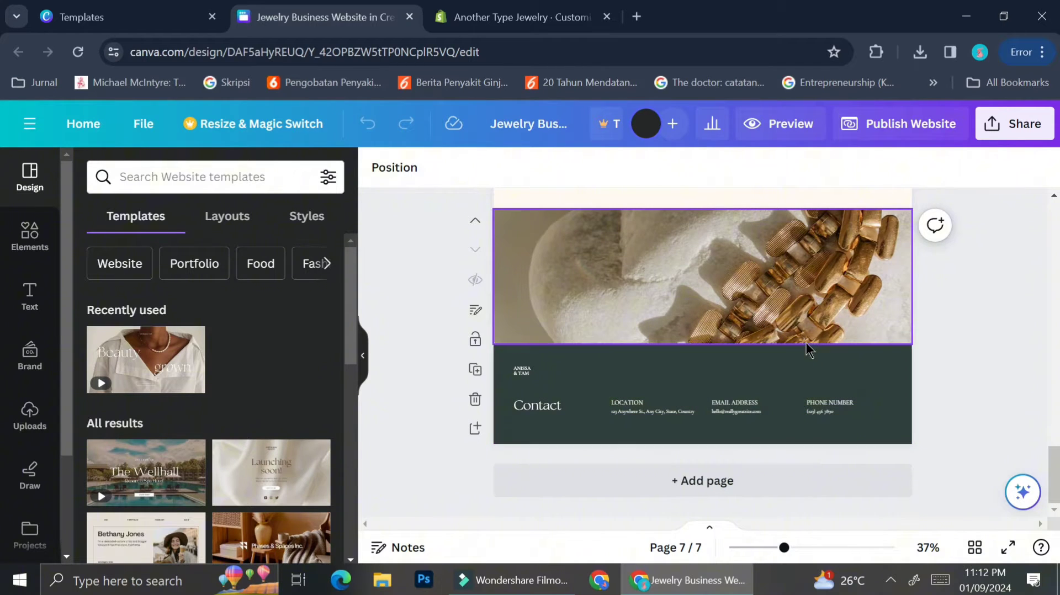
{"action": "scroll", "coordinate": [807, 347], "scroll_direction": "up", "scroll_amount": 10}
{"action": "scroll", "coordinate": [806, 349], "scroll_direction": "up", "scroll_amount": 20}
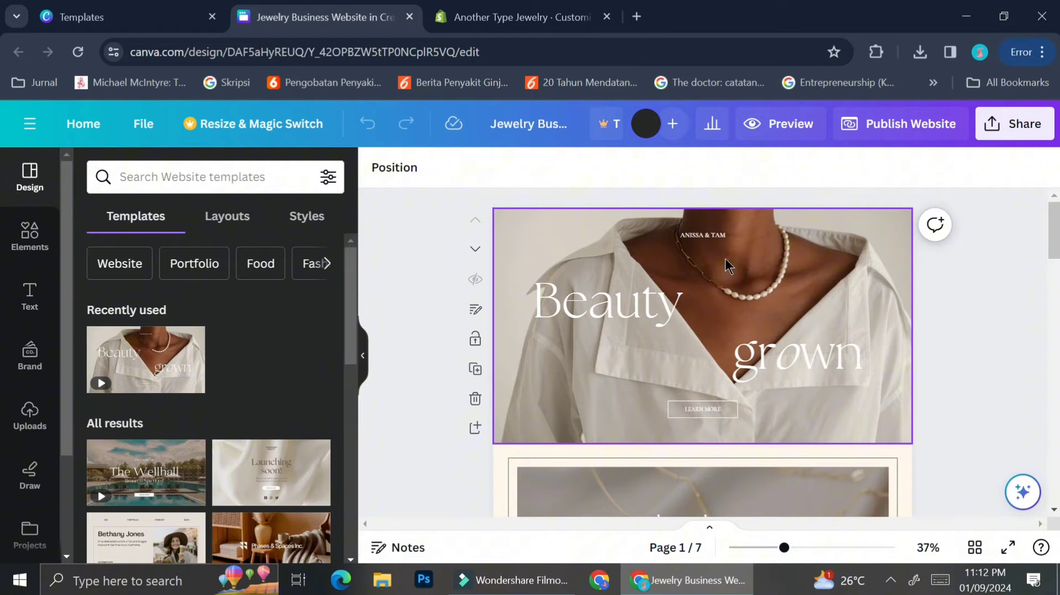
Change the small brand name on page 1 to 'ANOTHER TYPE JEWELRY'.
{"action": "left_click", "coordinate": [704, 241]}
{"action": "left_click", "coordinate": [703, 241]}
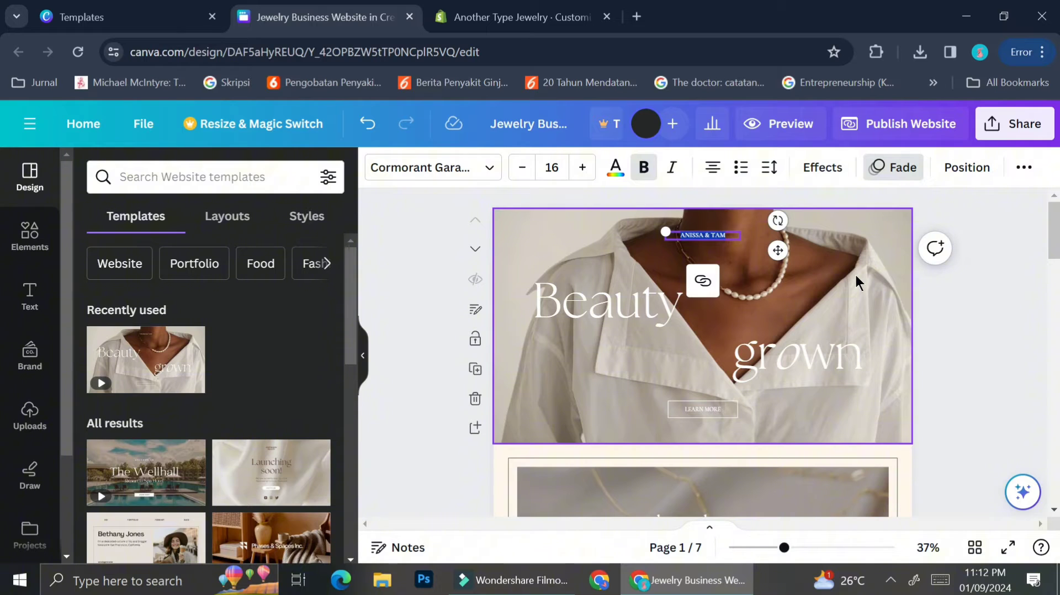
{"action": "type", "text": "ANOTHE"}
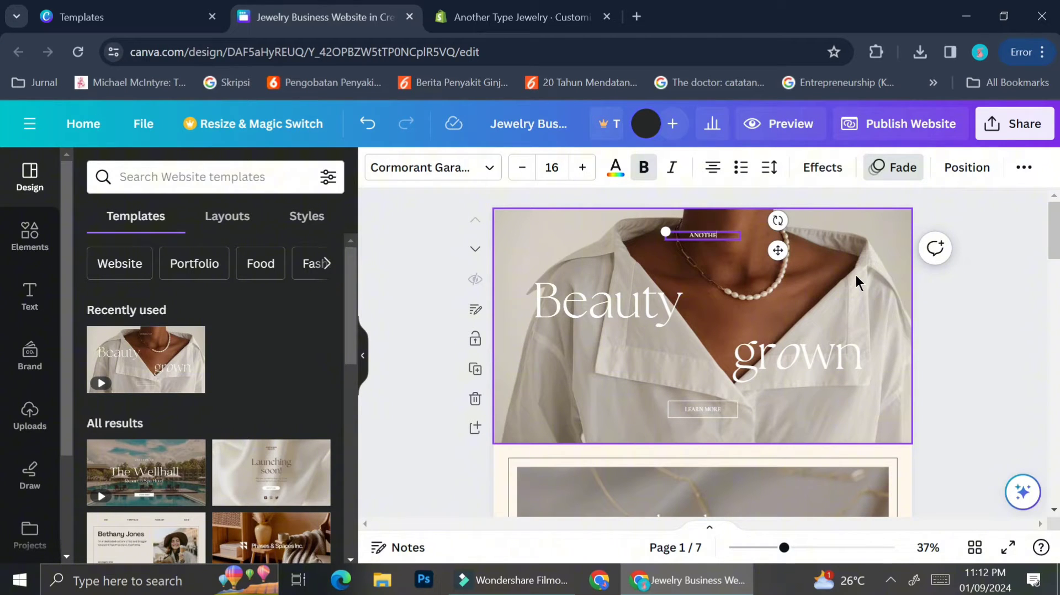
{"action": "type", "text": "R TYPE JEWELRY"}
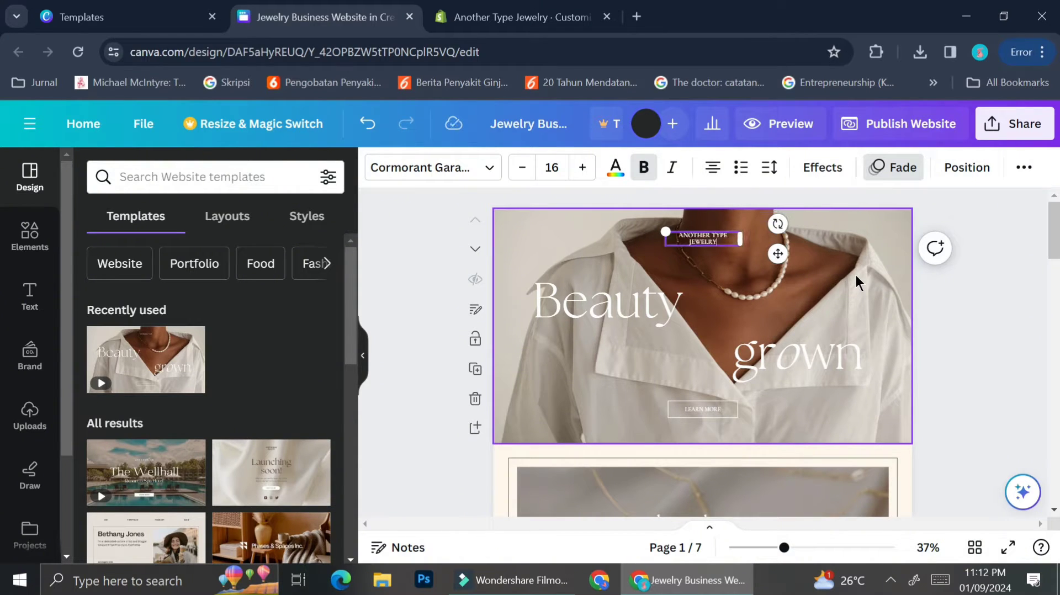
Replace 'Beauty' with 'Made' and add a duplicated text box reading 'with' beside it.
{"action": "left_click", "coordinate": [641, 307]}
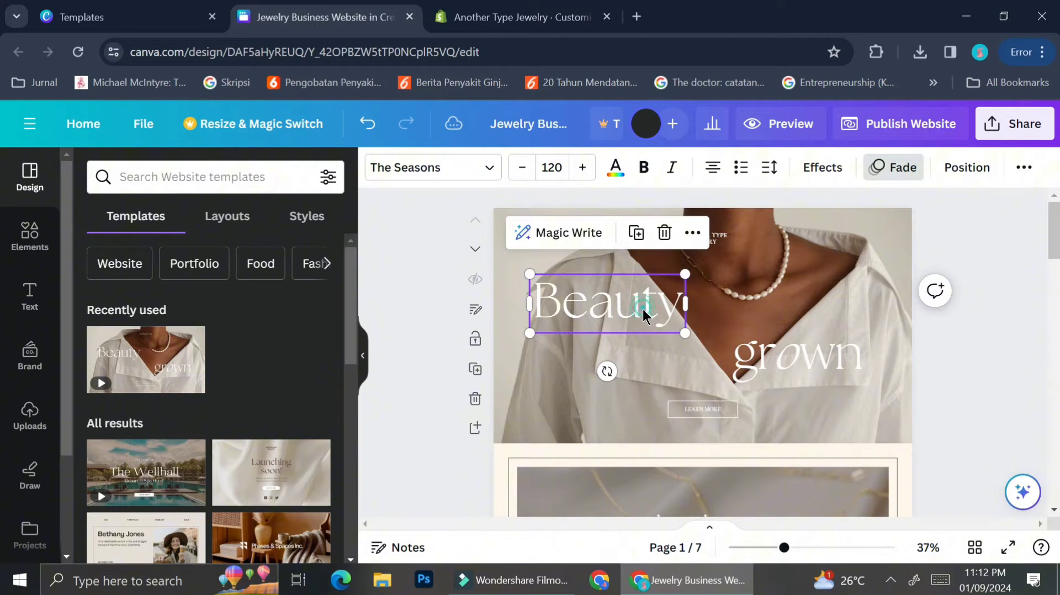
{"action": "double_click", "coordinate": [642, 309]}
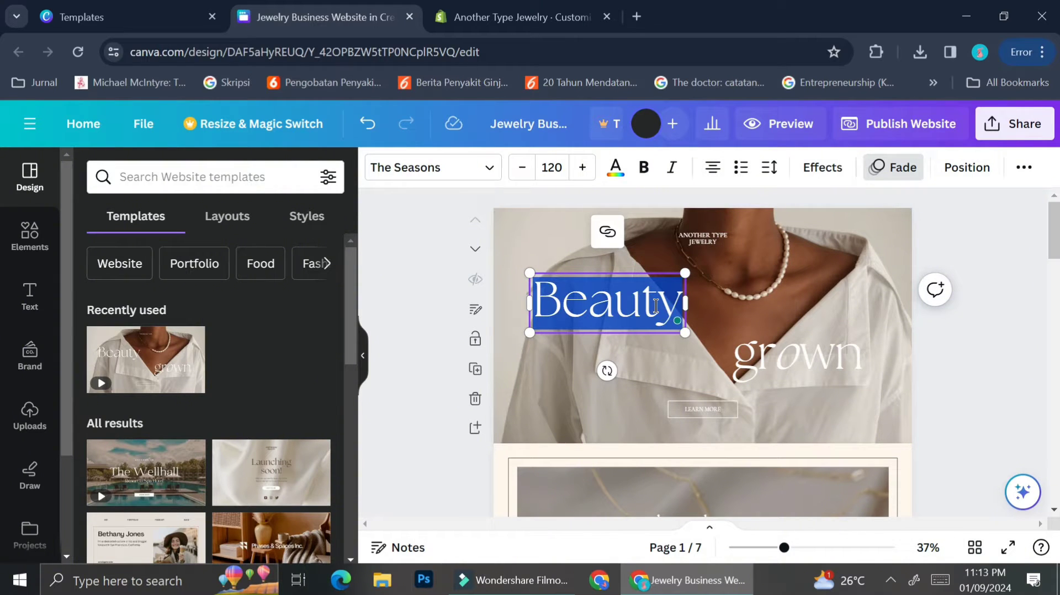
{"action": "type", "text": "Made"}
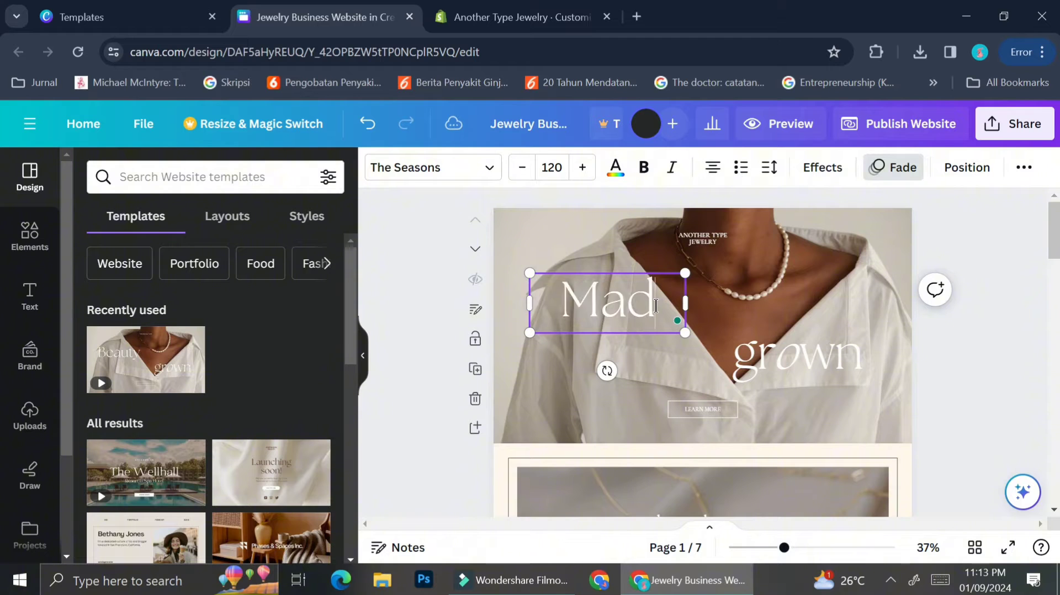
{"action": "left_click", "coordinate": [793, 377]}
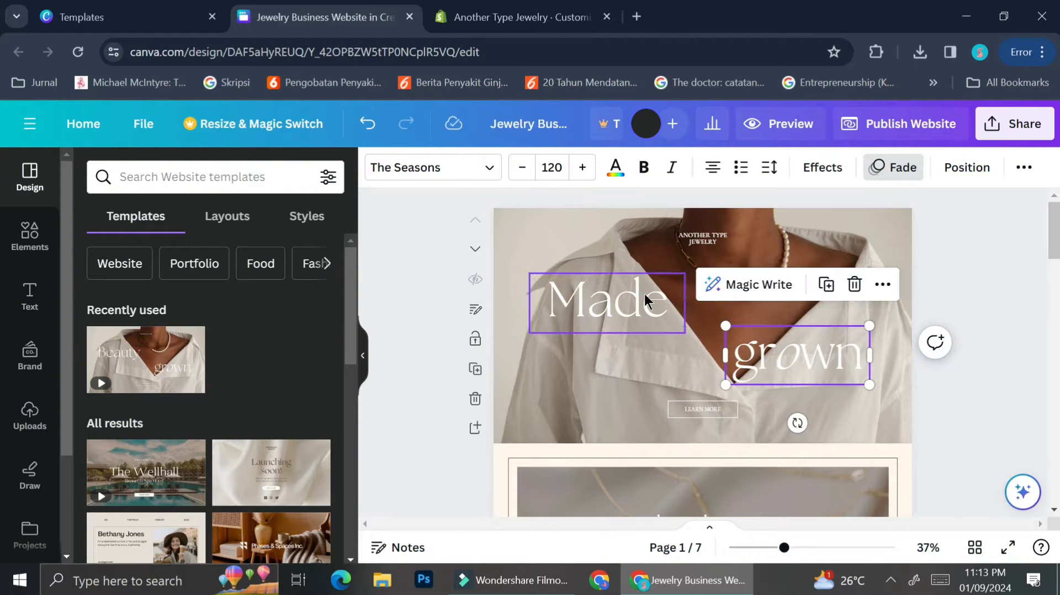
{"action": "left_click", "coordinate": [645, 294]}
{"action": "left_click", "coordinate": [642, 229]}
{"action": "left_click_drag", "start_coordinate": [655, 316], "coordinate": [717, 331]}
{"action": "double_click", "coordinate": [719, 327]}
{"action": "type", "text": "with"}
Replace 'grown' with an italic 'LOVE' and shrink it to size 81 on one line.
{"action": "double_click", "coordinate": [812, 358]}
{"action": "type", "text": "L"}
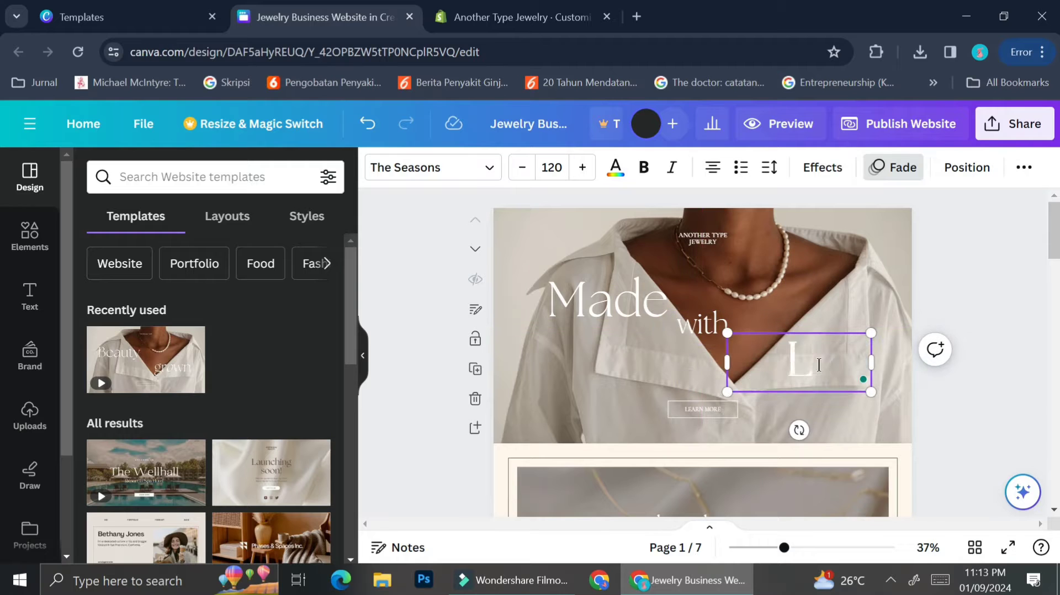
{"action": "type", "text": "OVE"}
{"action": "key", "text": "shift+Left"}
{"action": "key", "text": "shift+Left"}
{"action": "key", "text": "shift+Left"}
{"action": "key", "text": "shift+Left"}
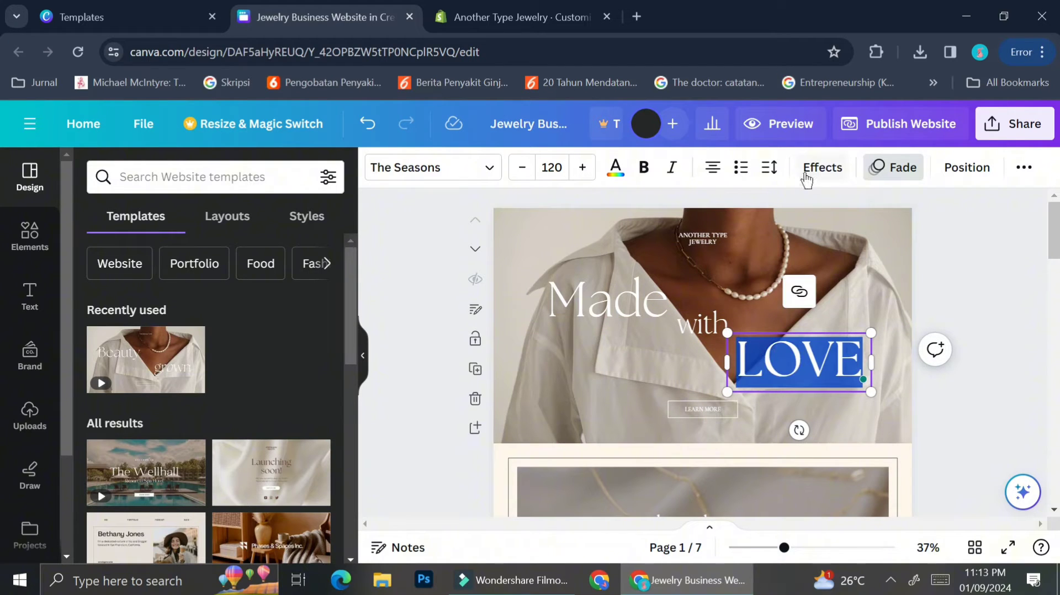
{"action": "key", "text": "ctrl+i"}
{"action": "left_click_drag", "start_coordinate": [869, 390], "coordinate": [831, 354]}
Set LOVE in the Le Jour Script font, found by searching fonts for 'cursive'.
{"action": "left_click", "coordinate": [434, 167]}
{"action": "scroll", "coordinate": [204, 364], "scroll_direction": "down", "scroll_amount": 5}
{"action": "left_click", "coordinate": [161, 466]}
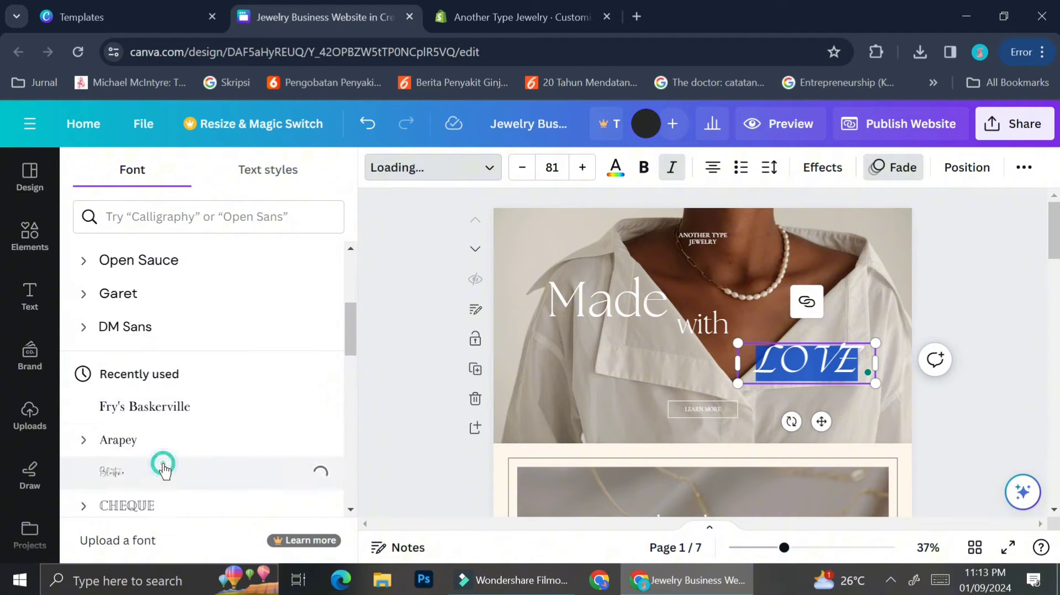
{"action": "scroll", "coordinate": [201, 366], "scroll_direction": "down", "scroll_amount": 15}
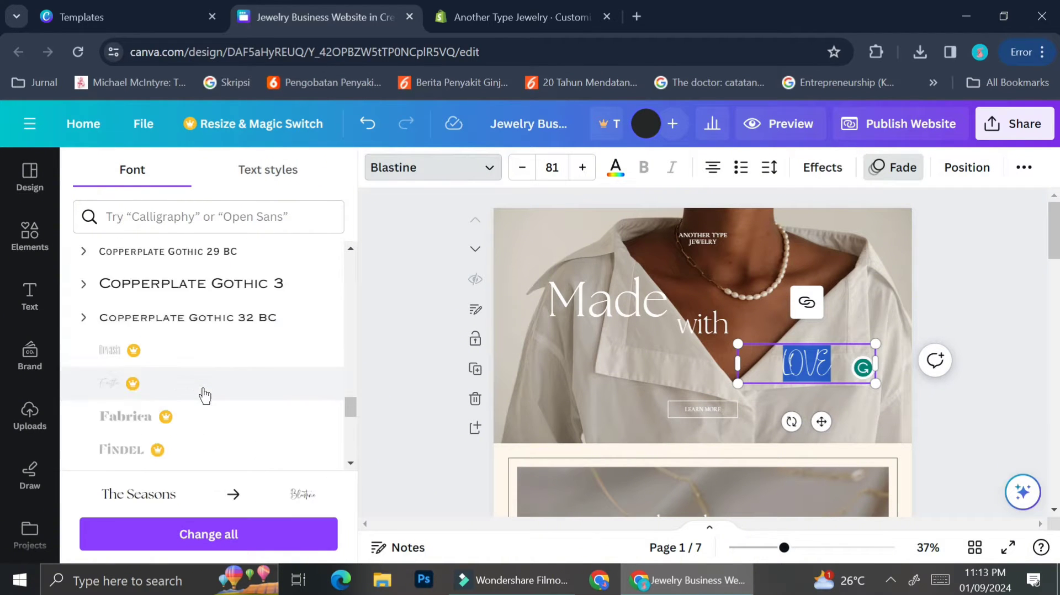
{"action": "left_click", "coordinate": [178, 228]}
{"action": "type", "text": "cursive"}
{"action": "key", "text": "Return"}
{"action": "left_click", "coordinate": [215, 395]}
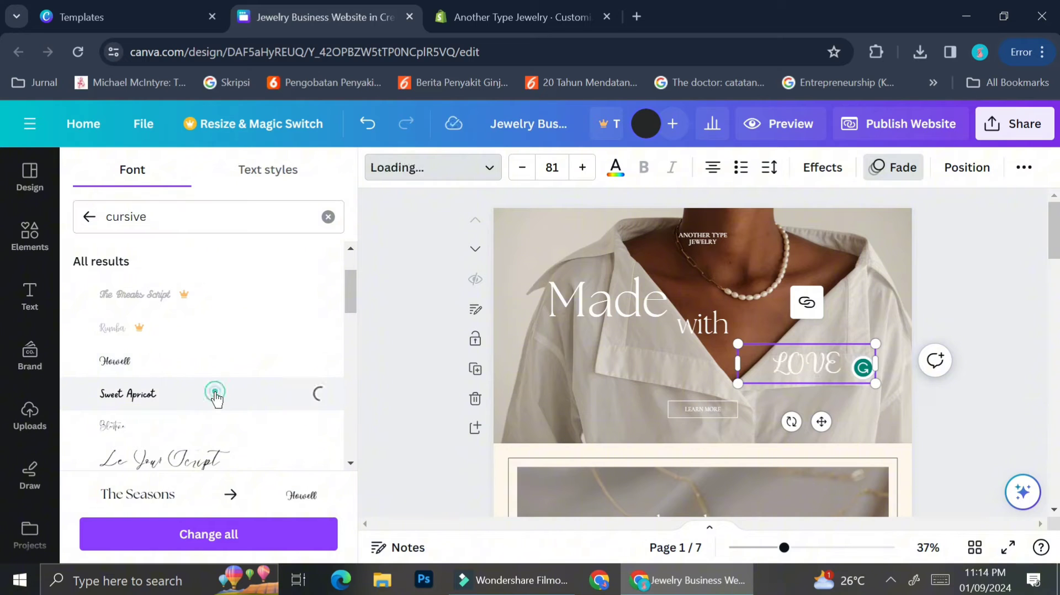
{"action": "left_click", "coordinate": [162, 458]}
Widen the LOVE text box so it sits on one line, then select the hero background photo.
{"action": "scroll", "coordinate": [221, 390], "scroll_direction": "down", "scroll_amount": 3}
{"action": "left_click_drag", "start_coordinate": [876, 364], "coordinate": [910, 364]}
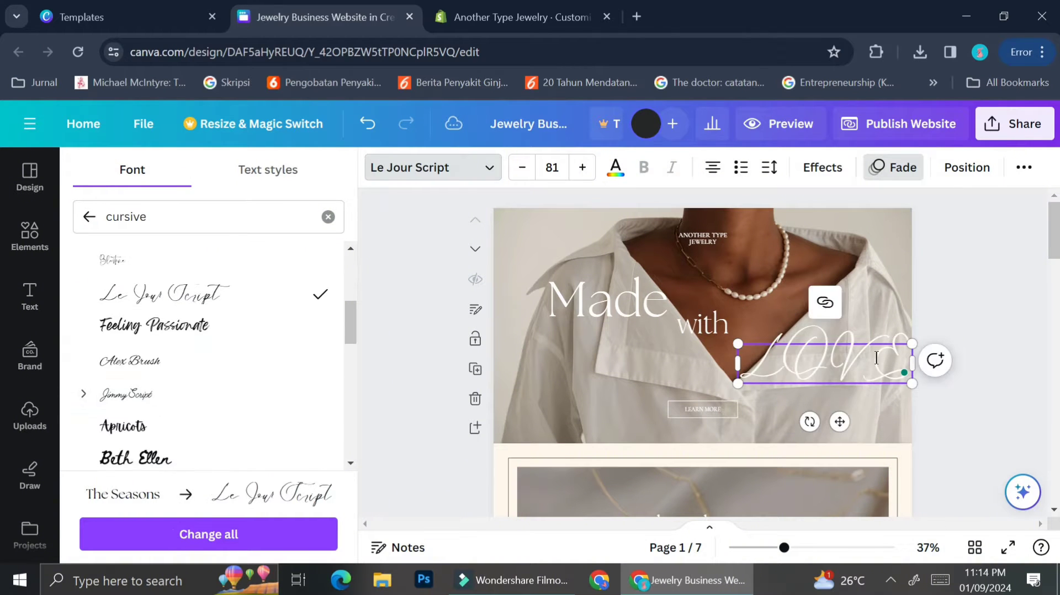
{"action": "scroll", "coordinate": [864, 350], "scroll_direction": "down", "scroll_amount": 5}
{"action": "scroll", "coordinate": [864, 350], "scroll_direction": "up", "scroll_amount": 5}
{"action": "left_click", "coordinate": [845, 296]}
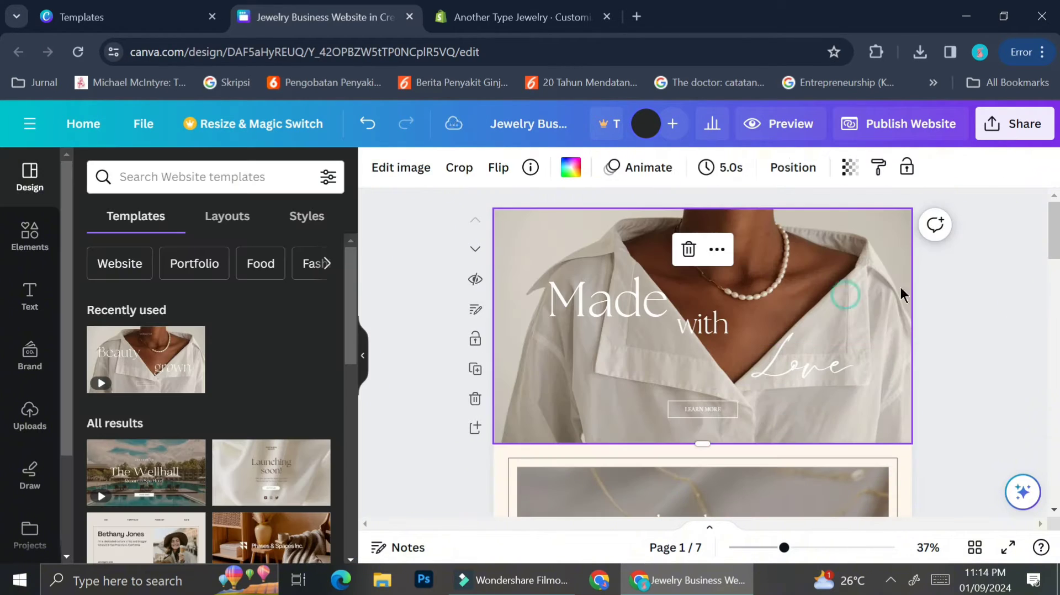
{"action": "left_click", "coordinate": [193, 176]}
Search Elements photos for 'jewelry' and place the rose-gold bracelet photo as the hero background.
{"action": "type", "text": "jewelry"}
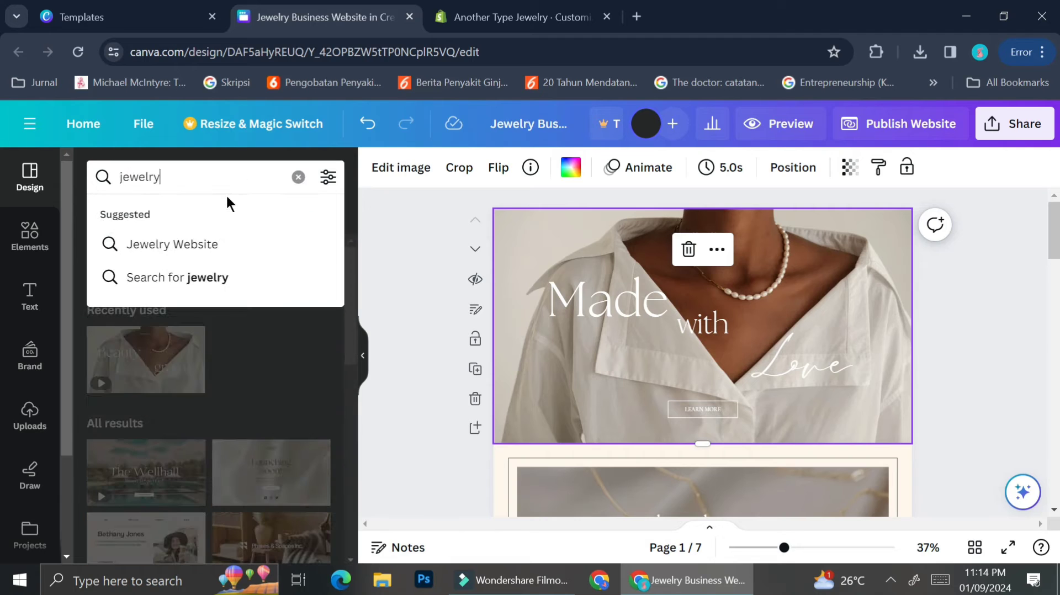
{"action": "key", "text": "Return"}
{"action": "left_click", "coordinate": [29, 234]}
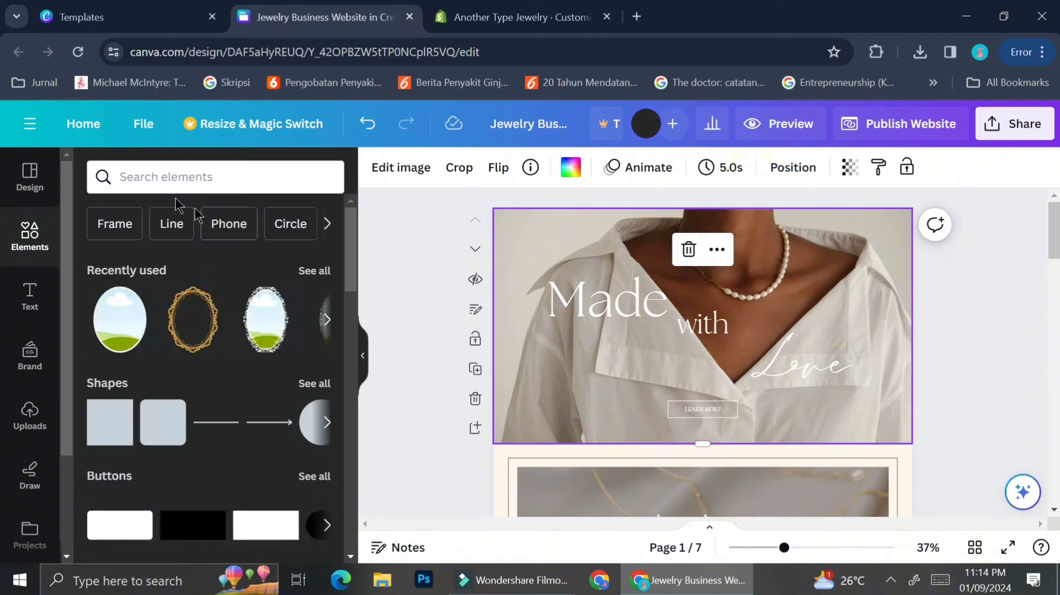
{"action": "left_click", "coordinate": [194, 178]}
{"action": "type", "text": "jewelry"}
{"action": "key", "text": "Return"}
{"action": "left_click", "coordinate": [206, 216]}
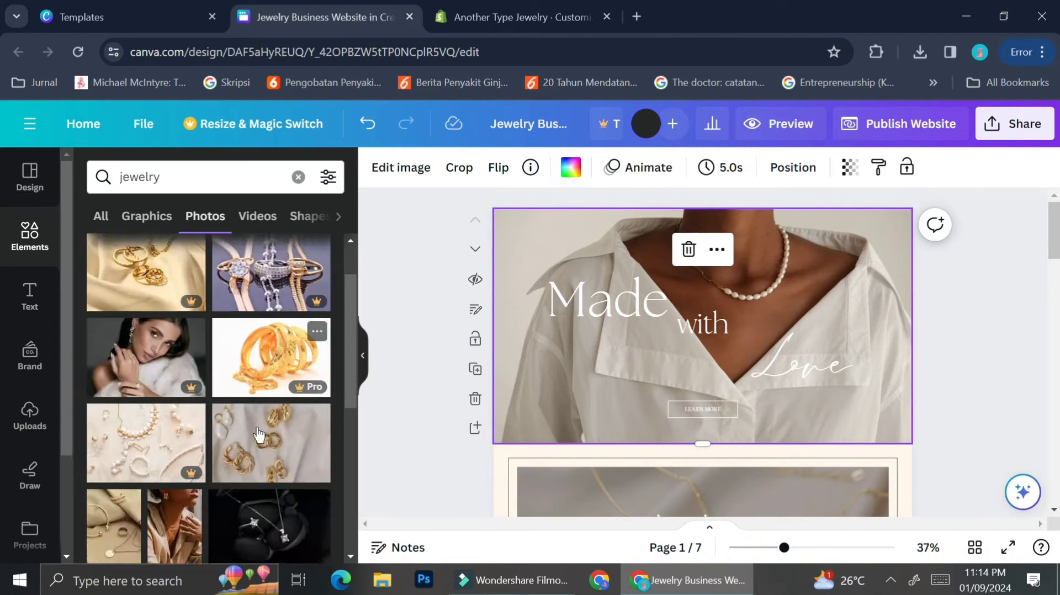
{"action": "scroll", "coordinate": [280, 430], "scroll_direction": "down", "scroll_amount": 5}
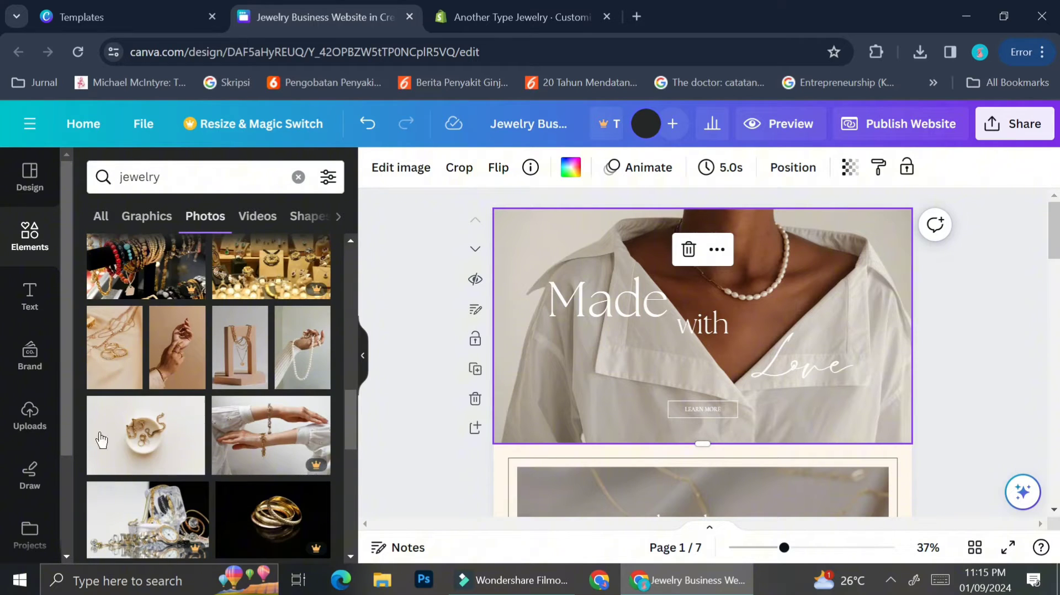
{"action": "scroll", "coordinate": [146, 436], "scroll_direction": "down", "scroll_amount": 3}
{"action": "scroll", "coordinate": [146, 436], "scroll_direction": "down", "scroll_amount": 6}
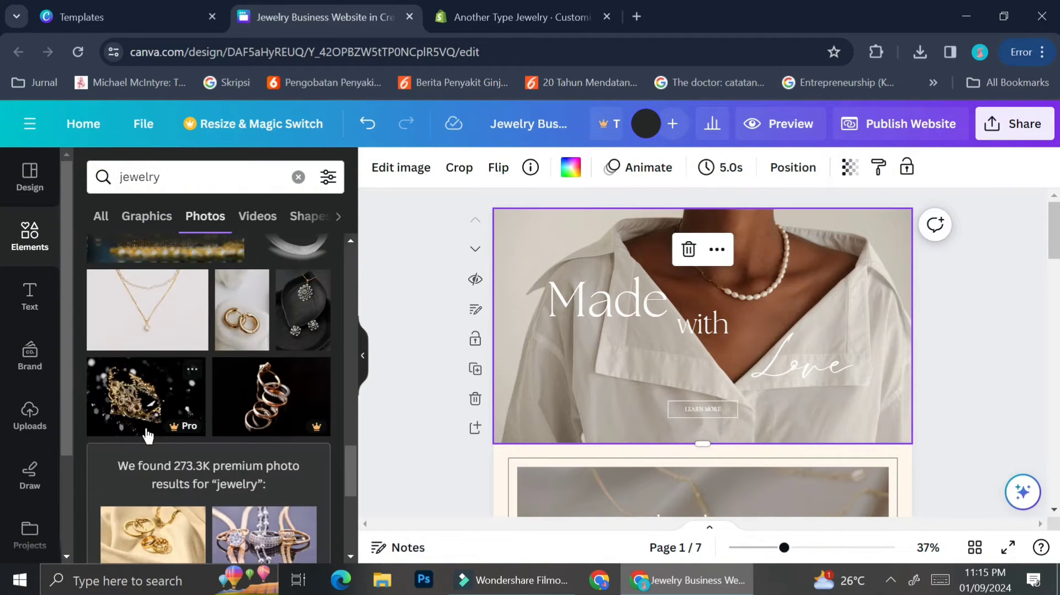
{"action": "scroll", "coordinate": [147, 436], "scroll_direction": "down", "scroll_amount": 8}
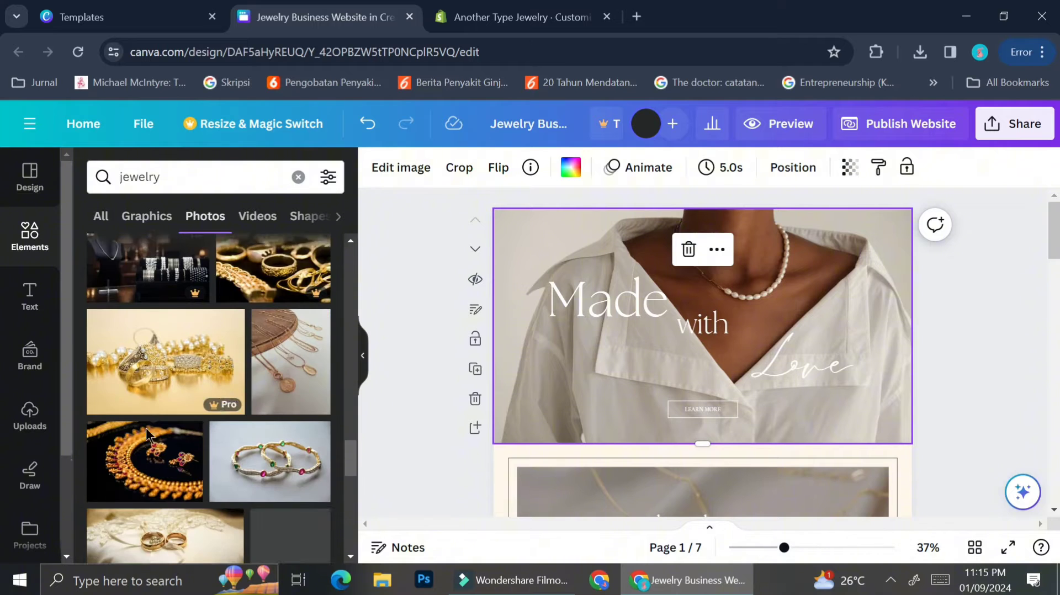
{"action": "scroll", "coordinate": [146, 436], "scroll_direction": "down", "scroll_amount": 5}
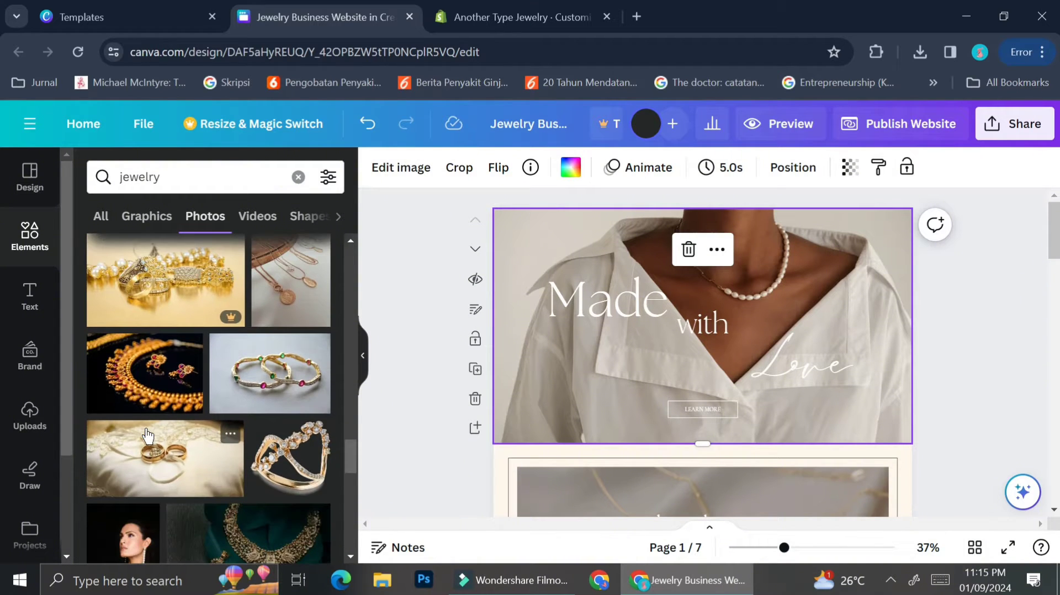
{"action": "scroll", "coordinate": [146, 436], "scroll_direction": "down", "scroll_amount": 5}
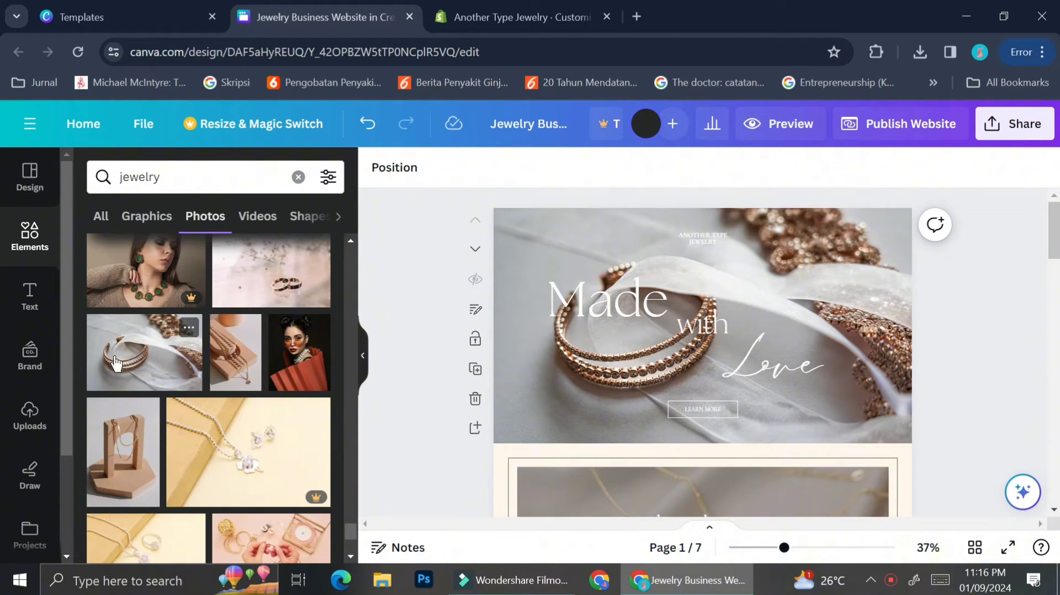
Recrop the hero bracelet photo, shifting it down then slightly up to center the bracelet.
{"action": "double_click", "coordinate": [512, 277]}
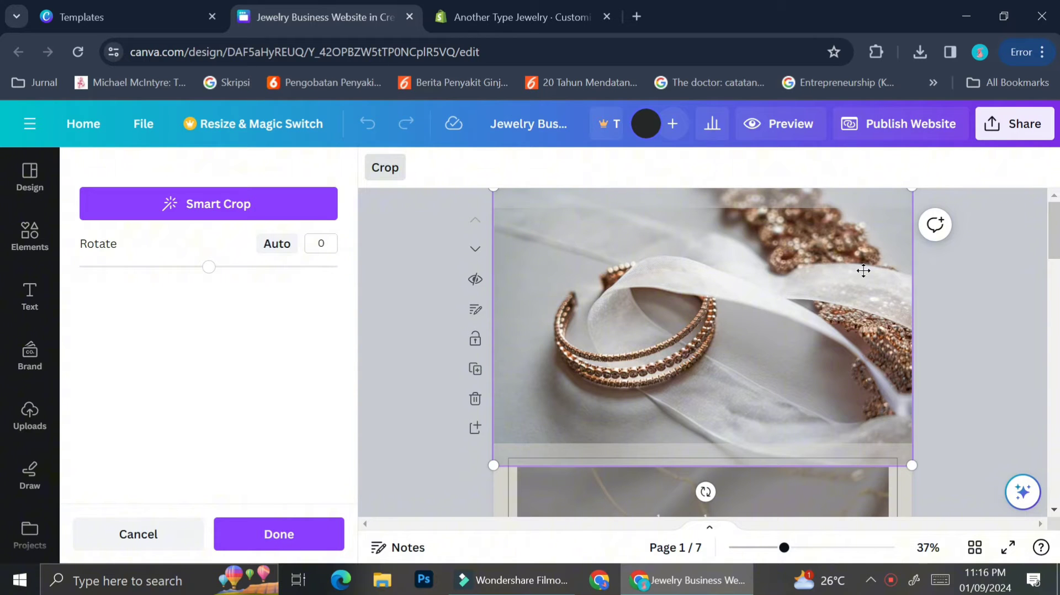
{"action": "left_click_drag", "start_coordinate": [863, 270], "coordinate": [867, 295]}
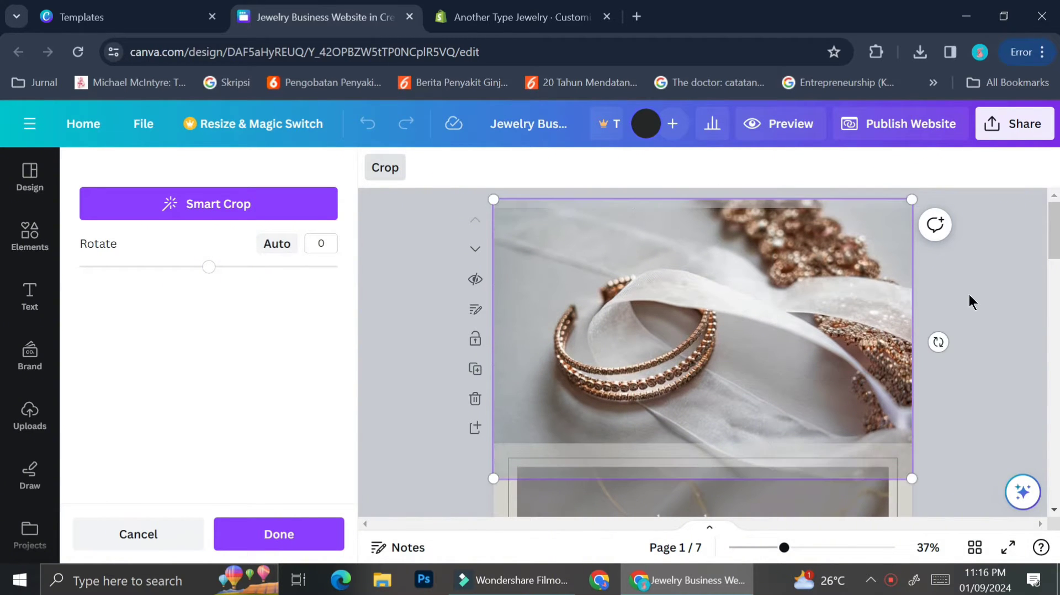
{"action": "left_click", "coordinate": [969, 295]}
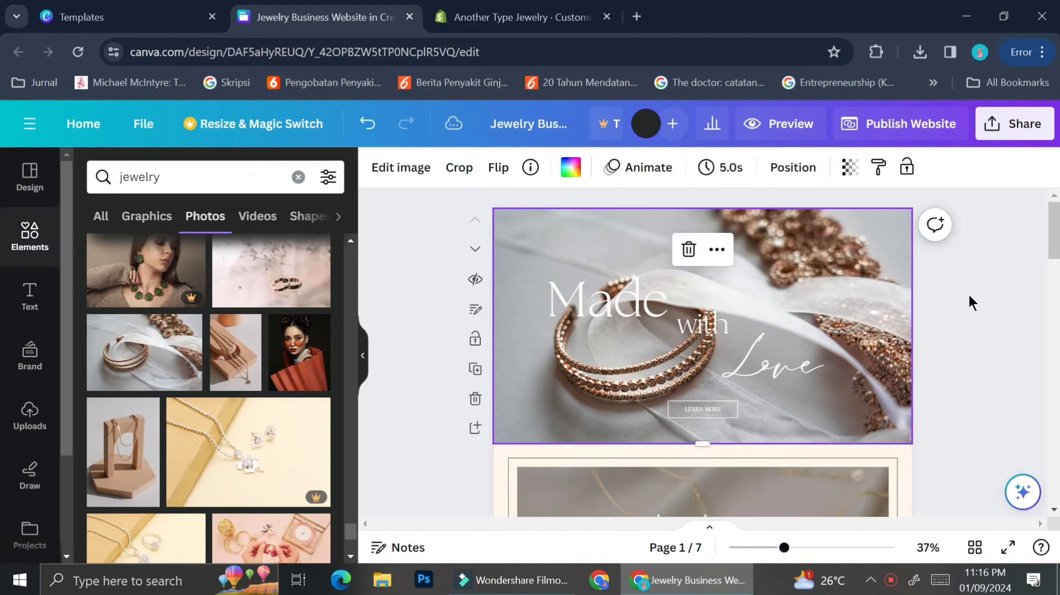
{"action": "double_click", "coordinate": [849, 287]}
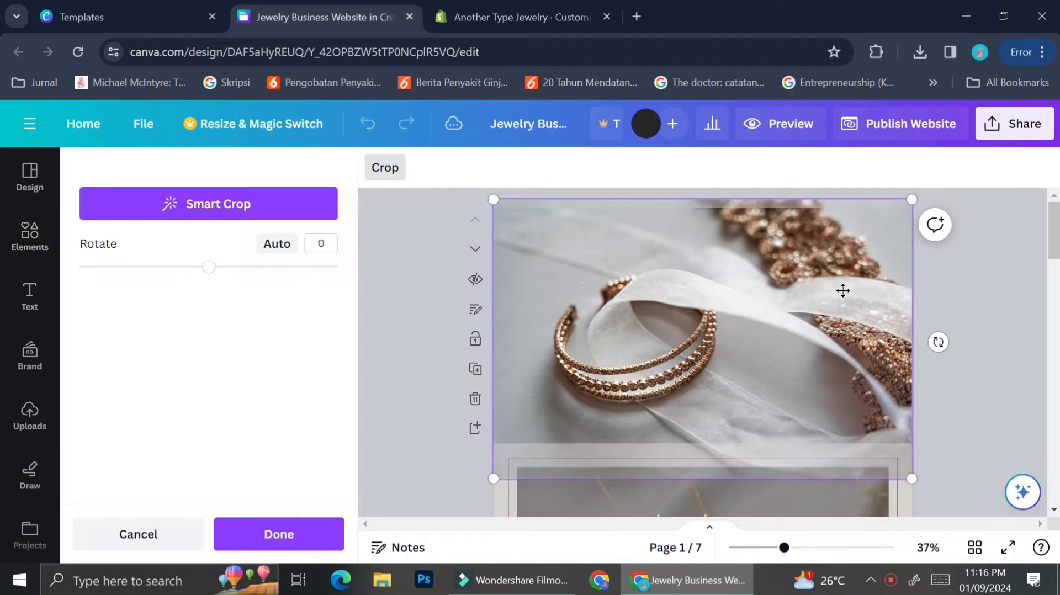
{"action": "left_click_drag", "start_coordinate": [843, 289], "coordinate": [831, 272]}
{"action": "left_click", "coordinate": [972, 319]}
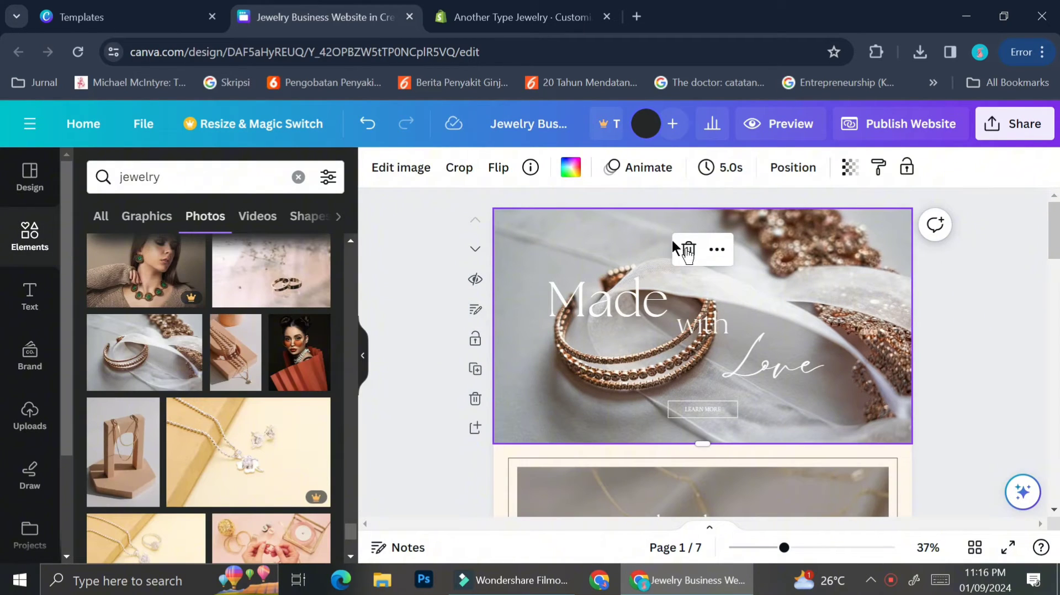
Darken the hero photo and raise its contrast in Adjust, leaving saturation at 0.
{"action": "left_click", "coordinate": [406, 168]}
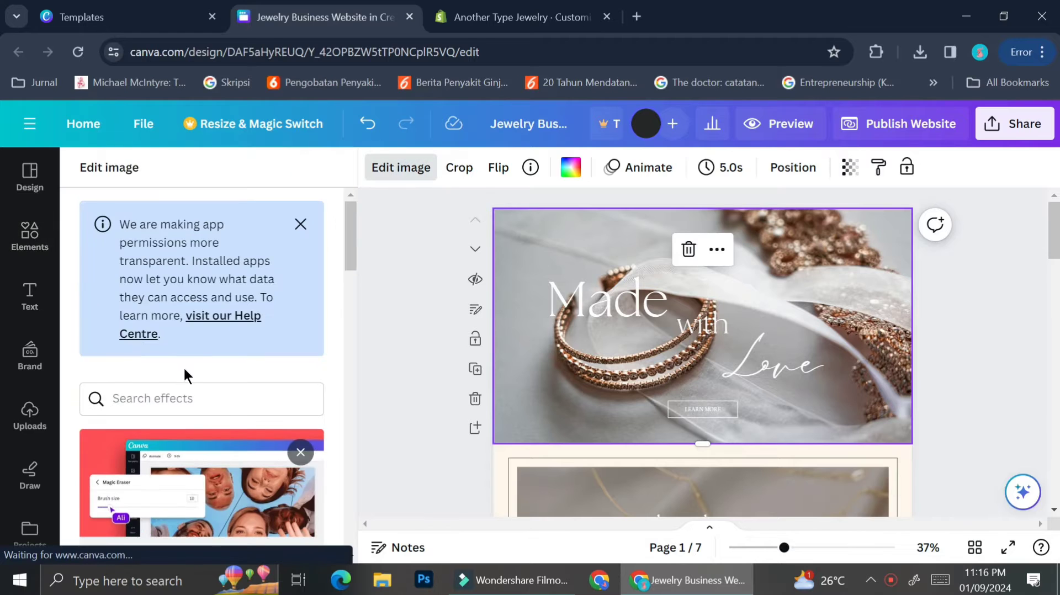
{"action": "scroll", "coordinate": [184, 376], "scroll_direction": "down", "scroll_amount": 5}
{"action": "left_click_drag", "start_coordinate": [194, 377], "coordinate": [190, 380]}
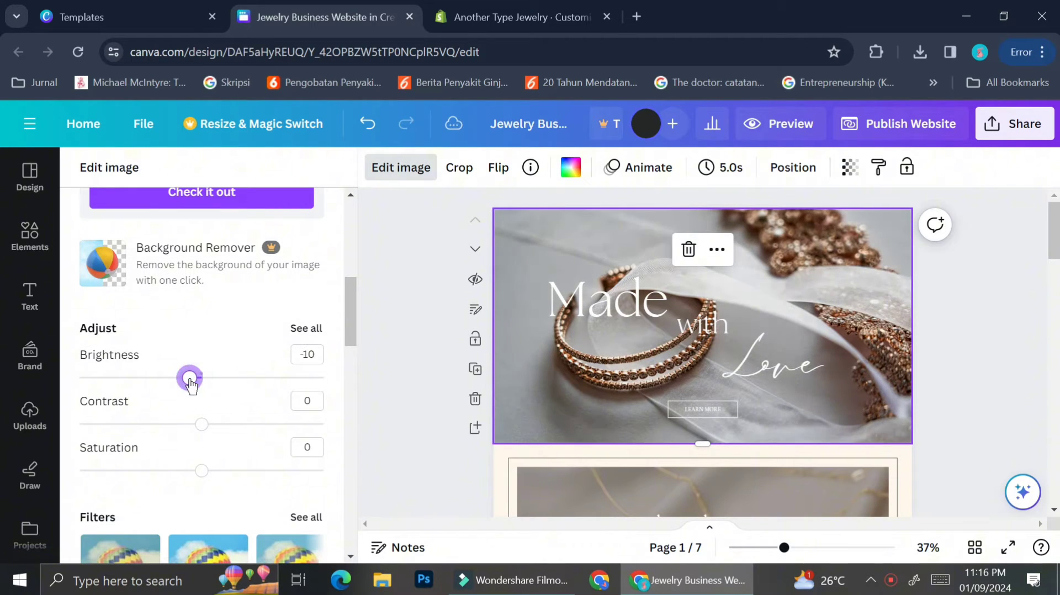
{"action": "left_click_drag", "start_coordinate": [202, 425], "coordinate": [209, 425]}
{"action": "mouse_move", "coordinate": [201, 470]}
{"action": "left_mouse_down"}
{"action": "mouse_move", "coordinate": [190, 471]}
{"action": "mouse_move", "coordinate": [224, 471]}
{"action": "mouse_move", "coordinate": [200, 472]}
{"action": "left_mouse_up"}
{"action": "left_click", "coordinate": [415, 395]}
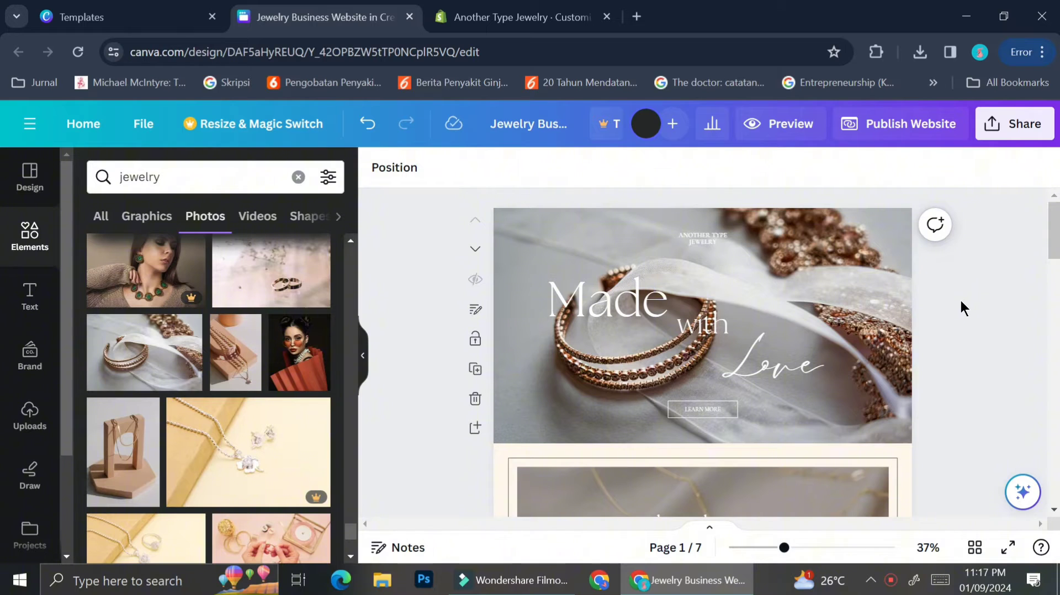
Reselect the hero photo and lighten its brightness to -4.
{"action": "scroll", "coordinate": [816, 369], "scroll_direction": "down", "scroll_amount": 2}
{"action": "scroll", "coordinate": [816, 367], "scroll_direction": "up", "scroll_amount": 2}
{"action": "left_click", "coordinate": [610, 302]}
{"action": "left_click", "coordinate": [619, 386]}
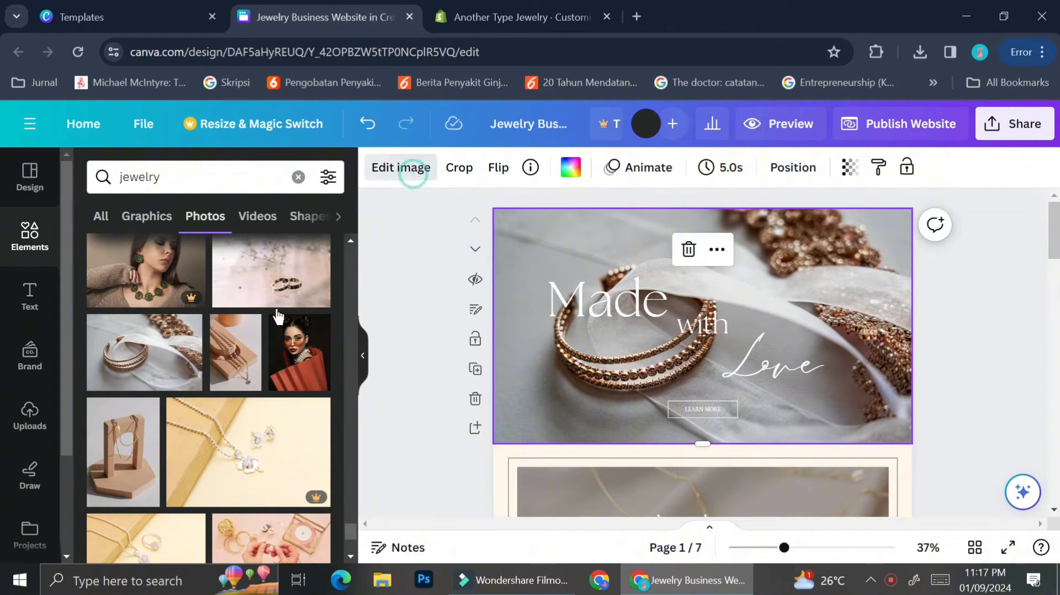
{"action": "scroll", "coordinate": [221, 331], "scroll_direction": "down", "scroll_amount": 5}
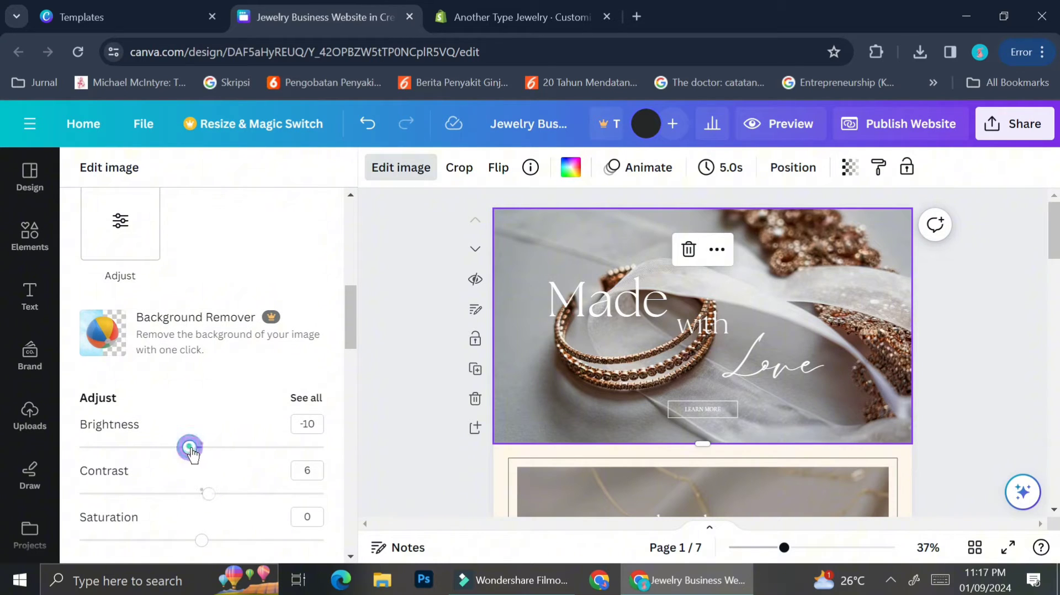
{"action": "left_click_drag", "start_coordinate": [189, 447], "coordinate": [197, 450]}
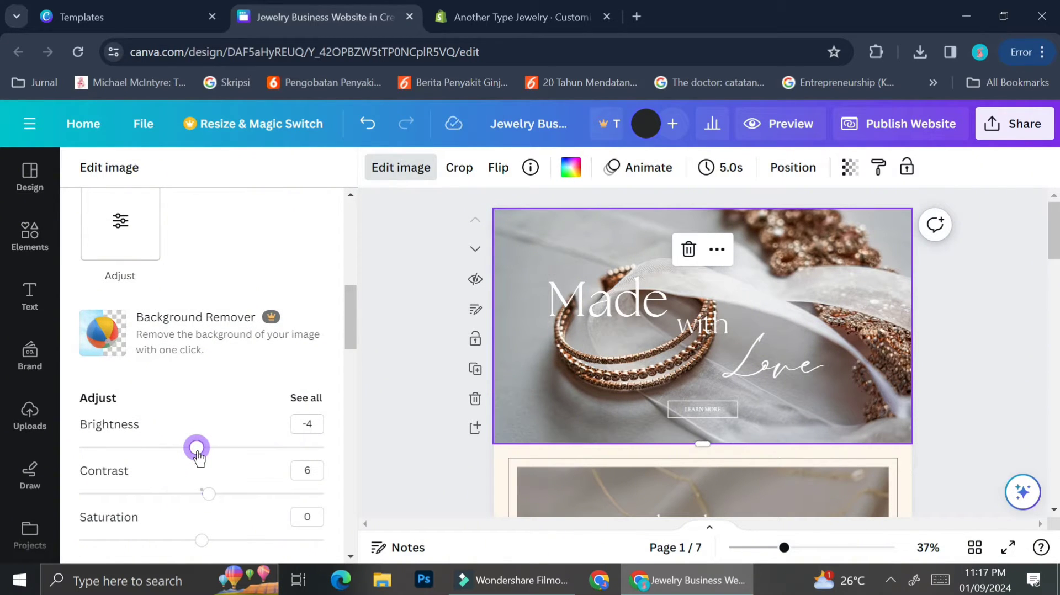
{"action": "key", "text": "Escape"}
Retitle the page 2 banner 'Handmade beauty crafted with elegance and love'.
{"action": "scroll", "coordinate": [897, 369], "scroll_direction": "down", "scroll_amount": 5}
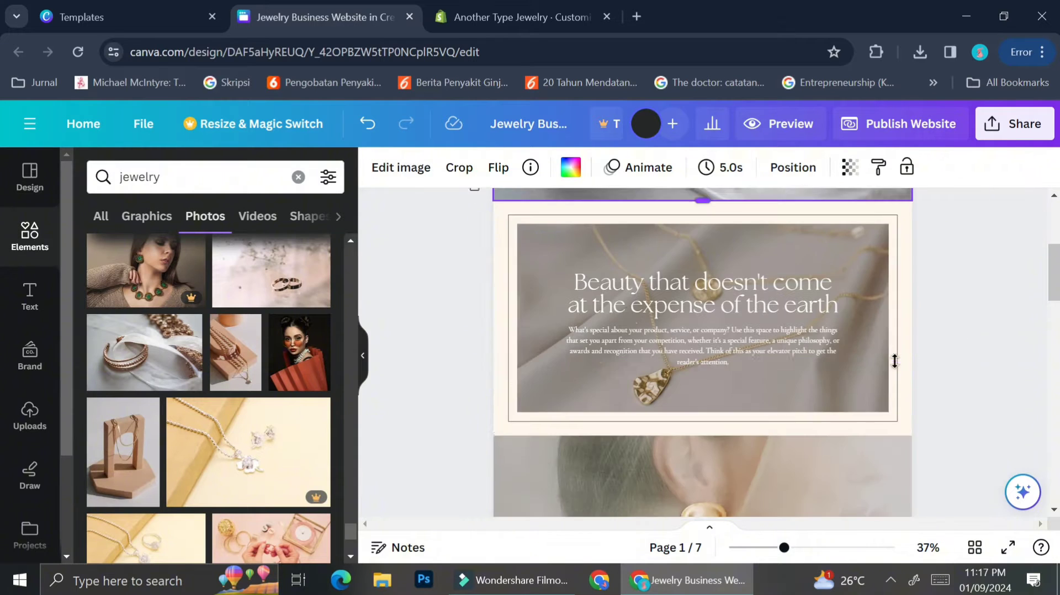
{"action": "double_click", "coordinate": [710, 295]}
{"action": "type", "text": "Handmade beauty crafted with elegance and love"}
Replace the page 2 description with an Another Type Jewelry blurb about patient, elegant craftsmanship.
{"action": "left_click", "coordinate": [816, 337]}
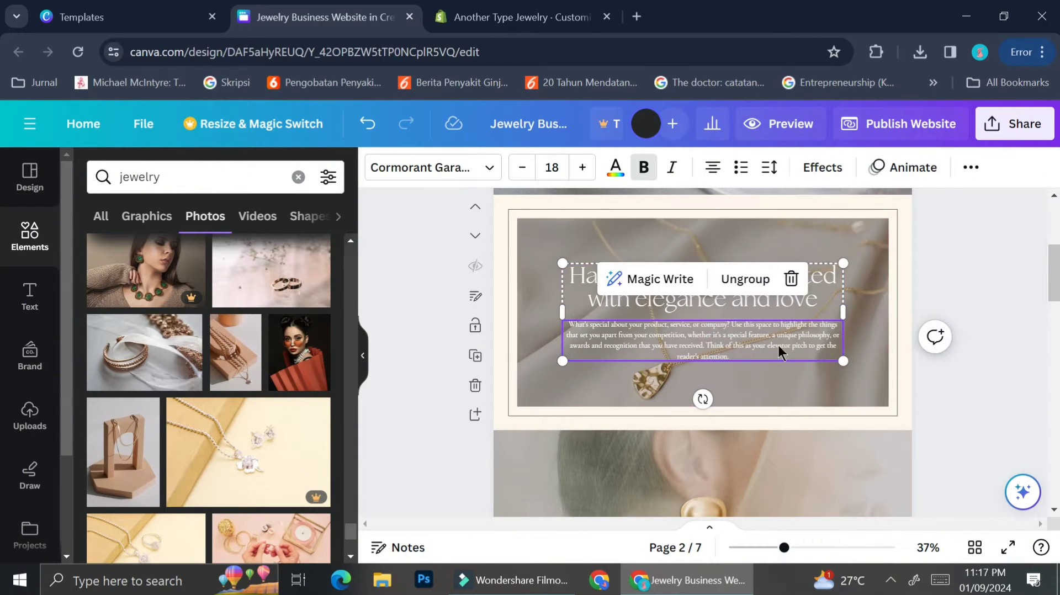
{"action": "double_click", "coordinate": [816, 337]}
{"action": "type", "text": "Just like its name, Another Type Jewelry is"}
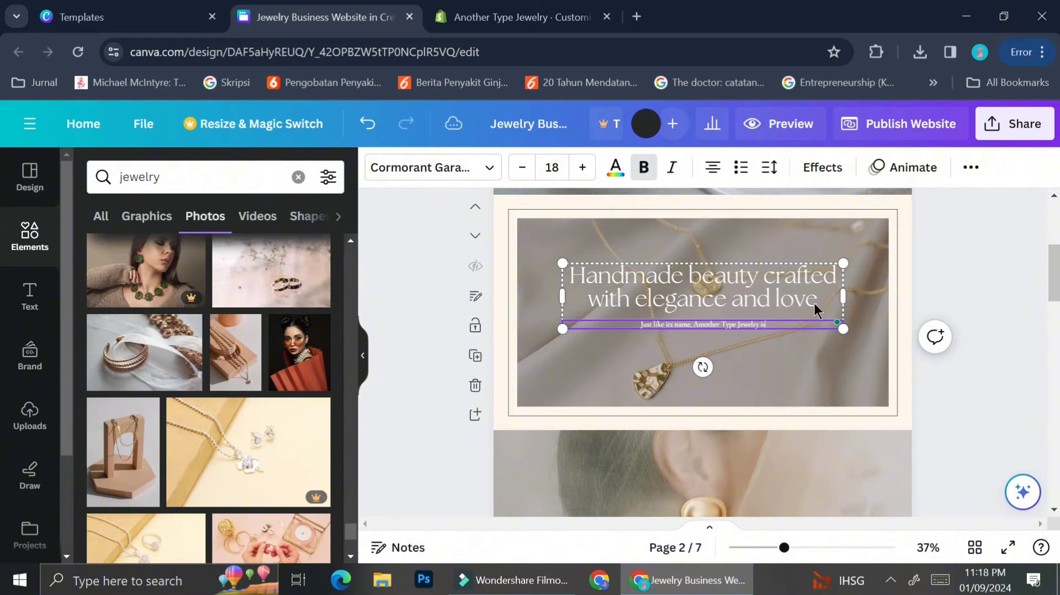
{"action": "type", "text": " an accessories that will take"}
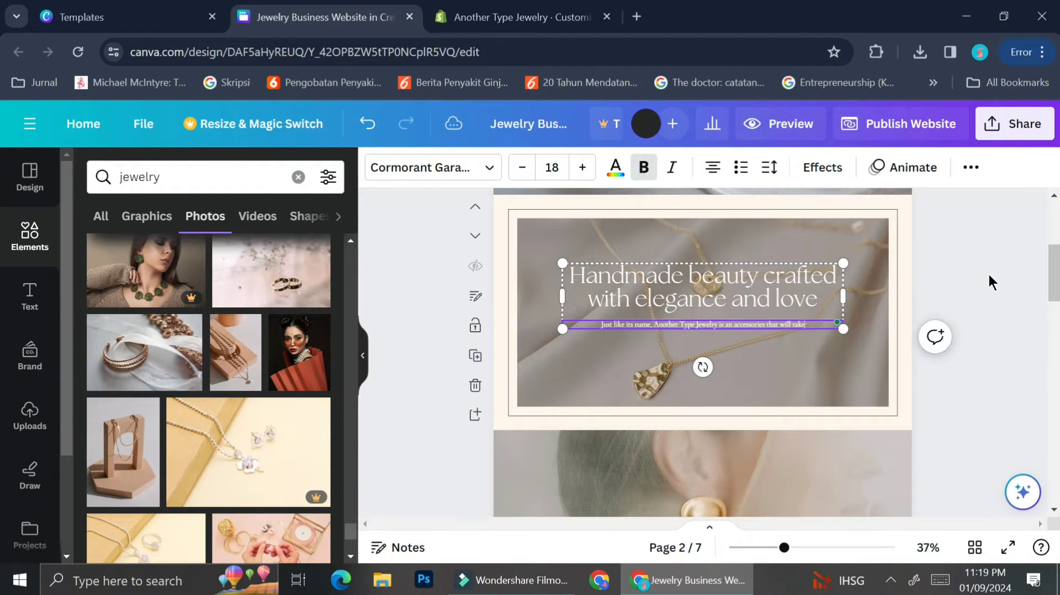
{"action": "key", "text": "BackSpace"}
{"action": "key", "text": "BackSpace"}
{"action": "key", "text": "BackSpace"}
{"action": "key", "text": "BackSpace"}
{"action": "key", "text": "BackSpace"}
{"action": "key", "text": "BackSpace"}
{"action": "key", "text": "BackSpace"}
{"action": "key", "text": "BackSpace"}
{"action": "key", "text": "BackSpace"}
{"action": "key", "text": "BackSpace"}
{"action": "key", "text": "BackSpace"}
{"action": "key", "text": "BackSpace"}
{"action": "key", "text": "BackSpace"}
{"action": "key", "text": "BackSpace"}
{"action": "key", "text": "BackSpace"}
{"action": "key", "text": "BackSpace"}
{"action": "key", "text": "BackSpace"}
{"action": "key", "text": "BackSpace"}
{"action": "type", "text": "y that will take you to another level og beauty. Crafted with patience, elegance, and love"}
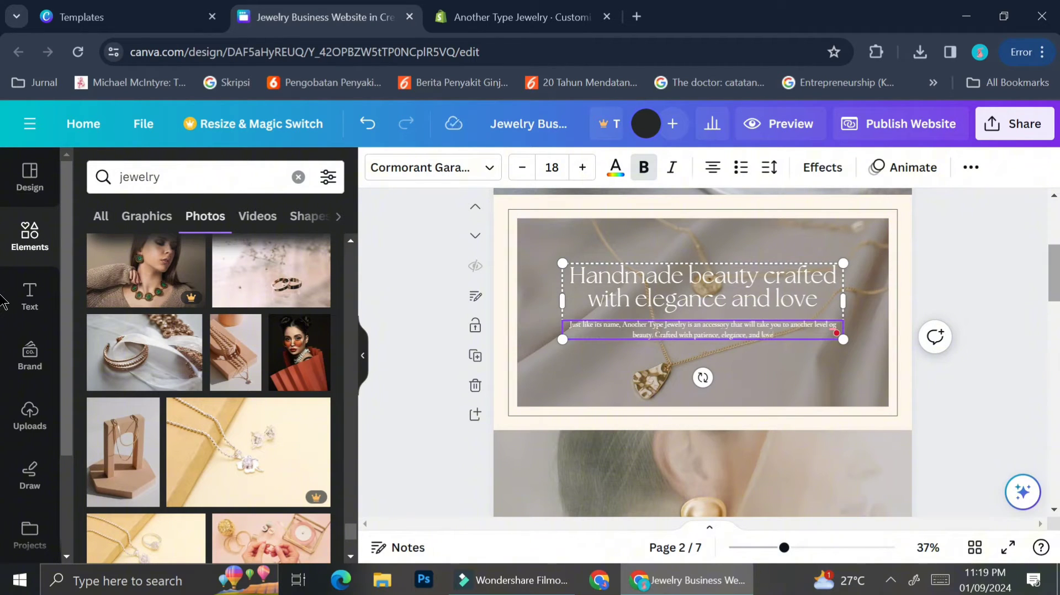
{"action": "type", "text": " has made our jewelry shines more than any other does."}
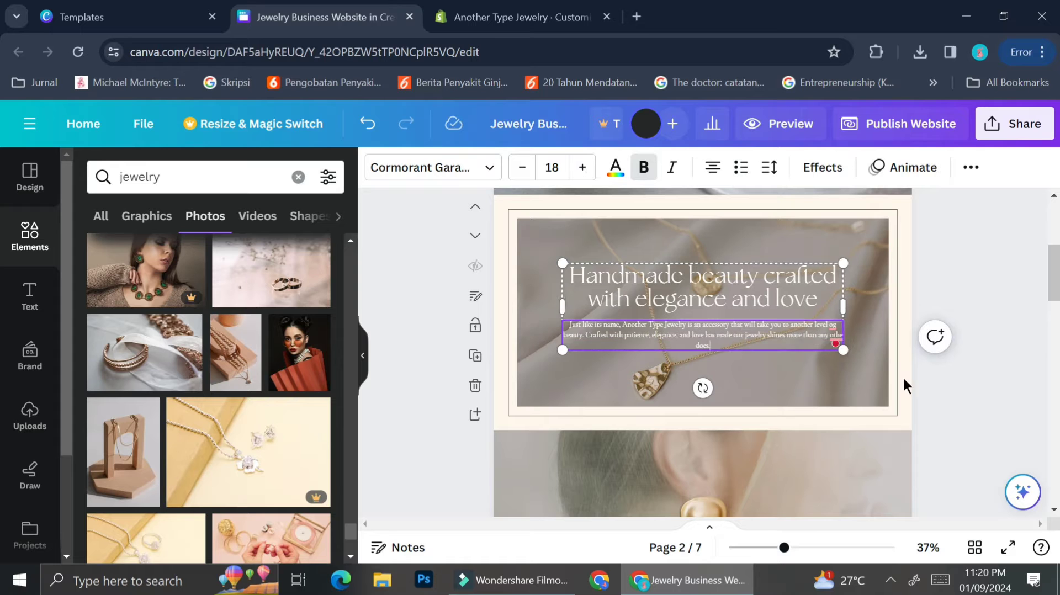
Place the sunglasses photo from Elements as page 2's banner background.
{"action": "left_click", "coordinate": [863, 277]}
{"action": "scroll", "coordinate": [287, 394], "scroll_direction": "down", "scroll_amount": 10}
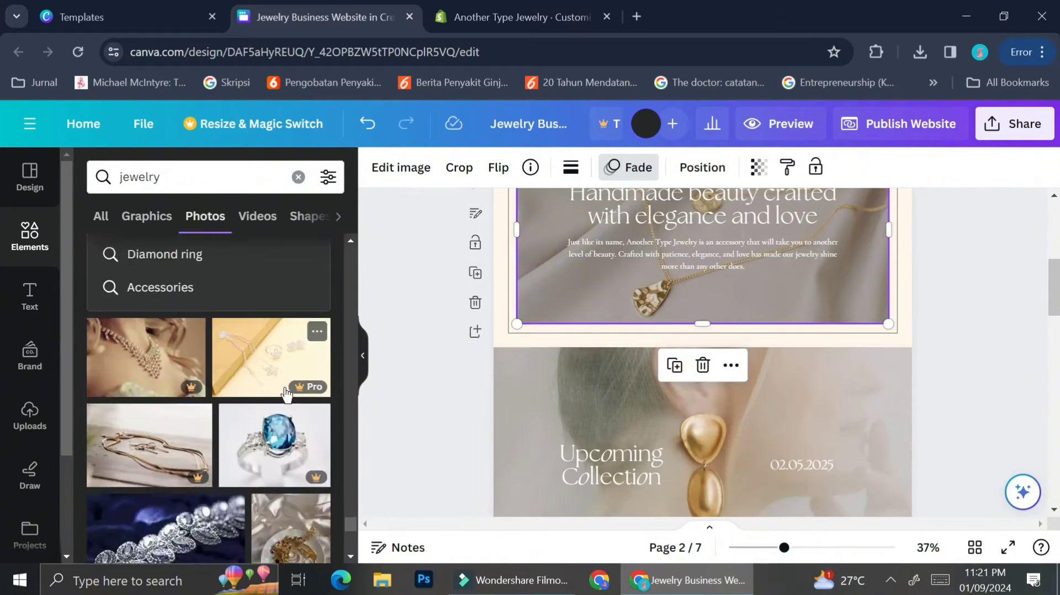
{"action": "left_click_drag", "start_coordinate": [287, 395], "coordinate": [745, 276]}
{"action": "scroll", "coordinate": [861, 265], "scroll_direction": "up", "scroll_amount": 5}
{"action": "scroll", "coordinate": [856, 287], "scroll_direction": "down", "scroll_amount": 8}
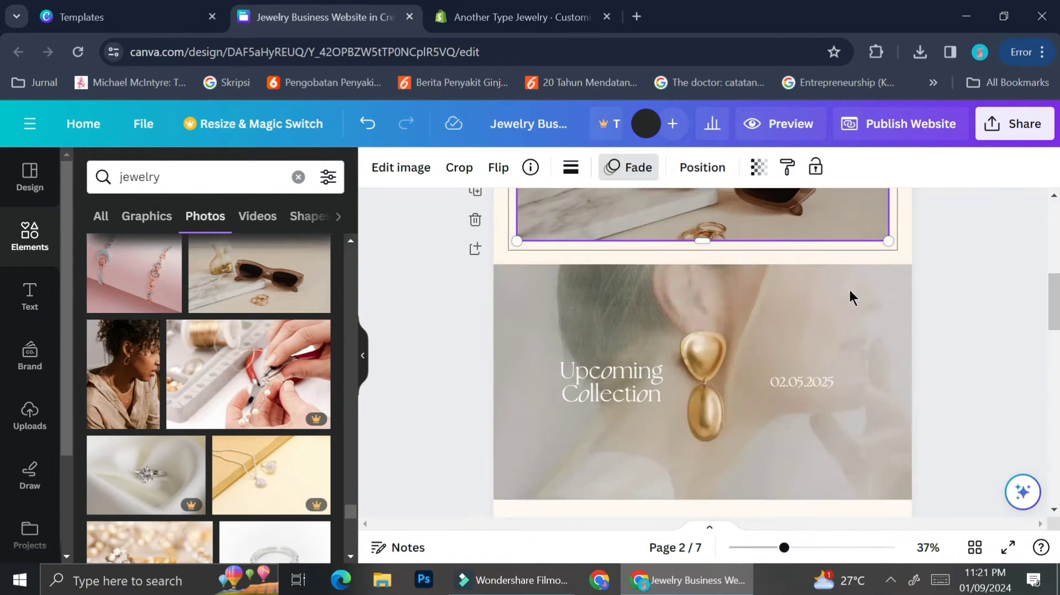
Change the upcoming-collection date text from 02.05.2025 to 02.05.2024.
{"action": "left_click", "coordinate": [853, 297]}
{"action": "left_click", "coordinate": [820, 384]}
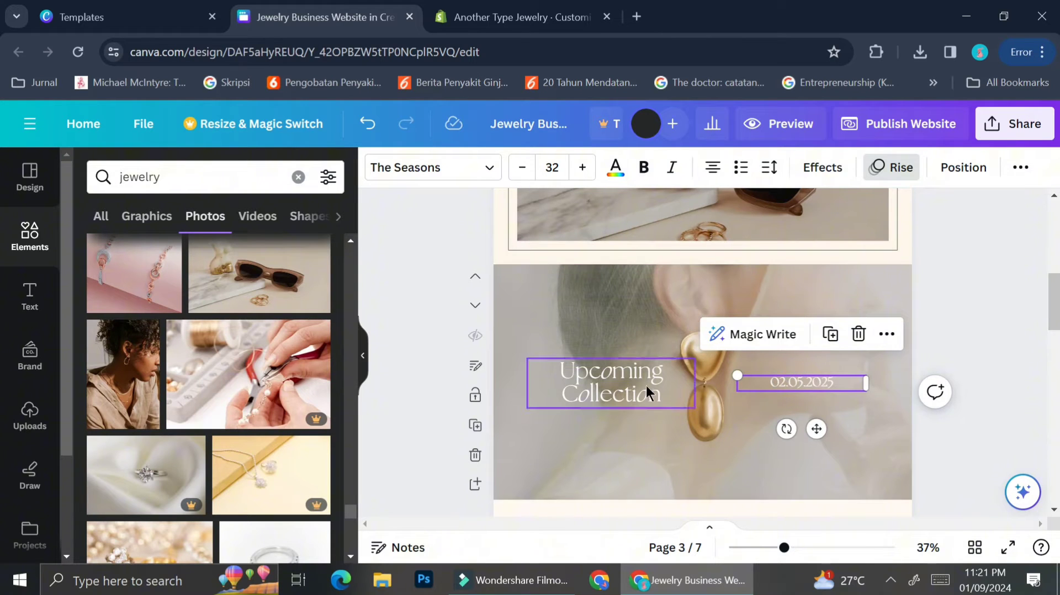
{"action": "left_click", "coordinate": [801, 382]}
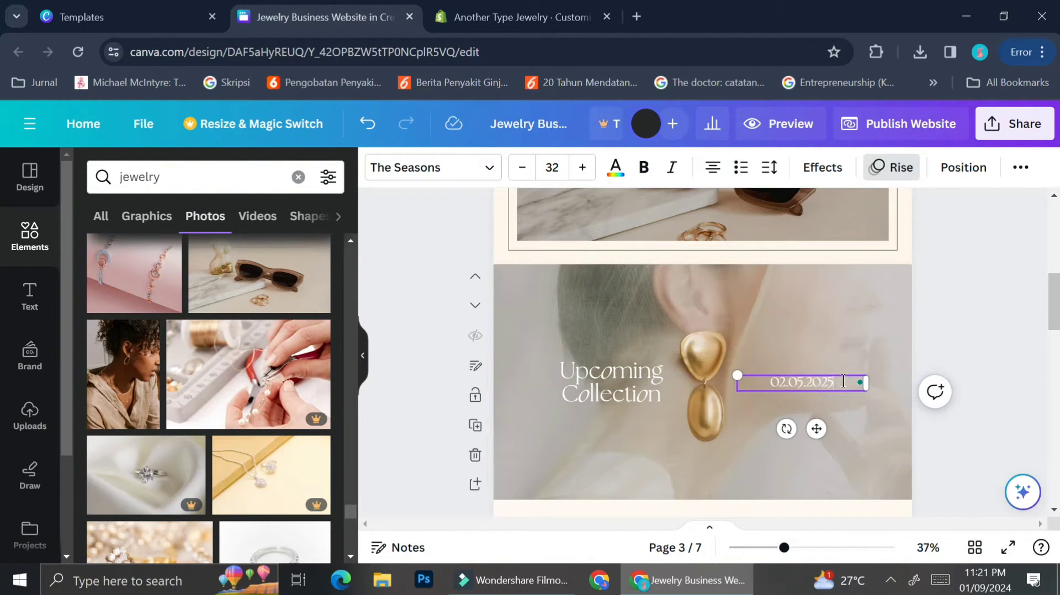
Try the pearls photo, then use the earrings-on-stand photo as page 3's background.
{"action": "left_click", "coordinate": [736, 304]}
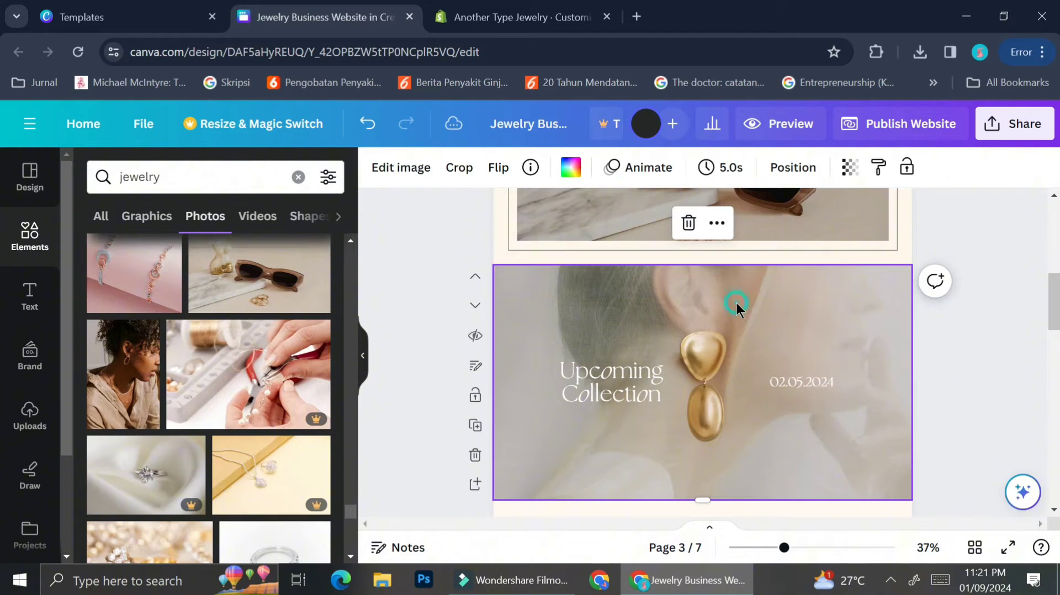
{"action": "scroll", "coordinate": [256, 343], "scroll_direction": "down", "scroll_amount": 10}
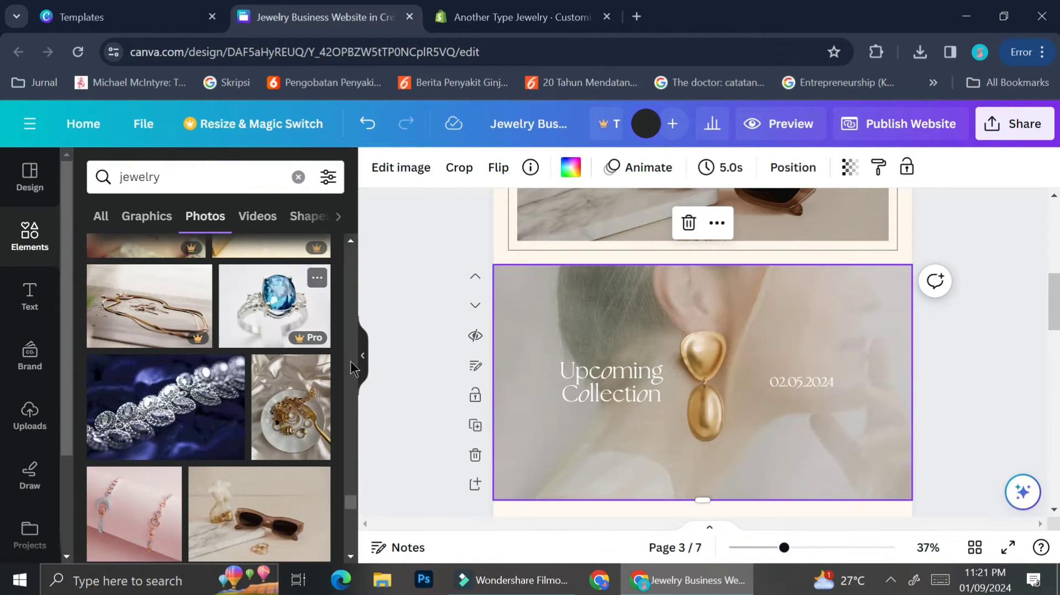
{"action": "left_click_drag", "start_coordinate": [178, 414], "coordinate": [237, 320]}
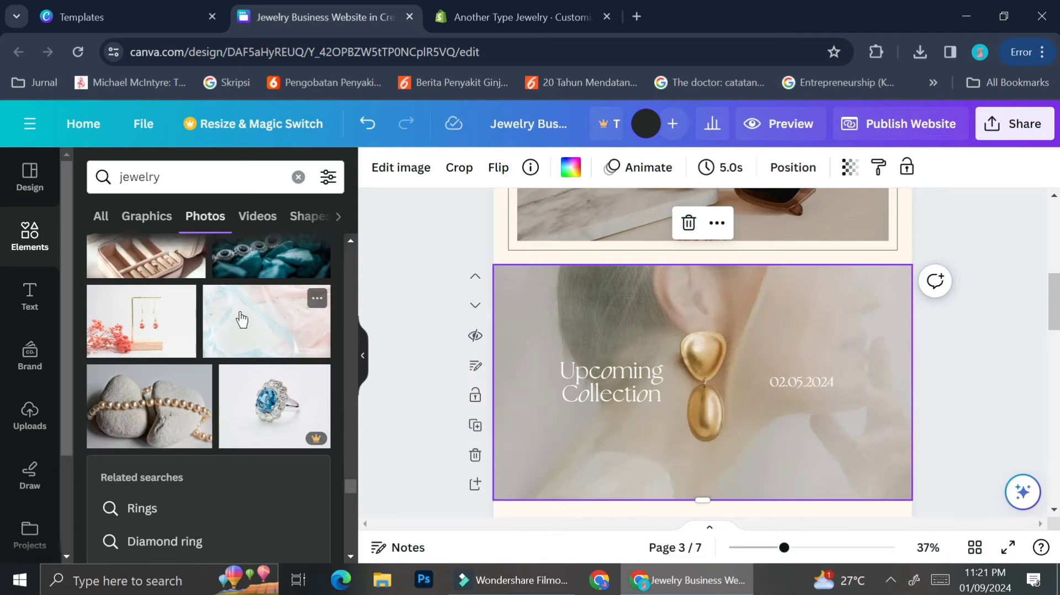
{"action": "scroll", "coordinate": [237, 331], "scroll_direction": "up", "scroll_amount": 3}
{"action": "left_click_drag", "start_coordinate": [142, 474], "coordinate": [495, 429]}
Finish cropping the earrings photo and adjust it to brightness -27, contrast 7, saturation -19.
{"action": "double_click", "coordinate": [650, 324]}
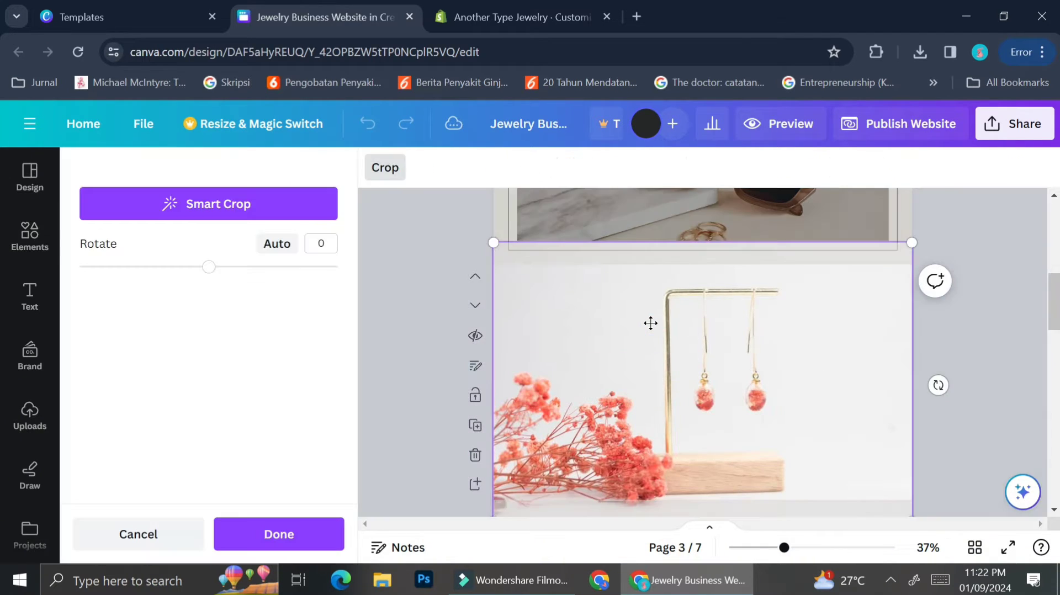
{"action": "left_click", "coordinate": [963, 340]}
{"action": "left_click", "coordinate": [401, 168]}
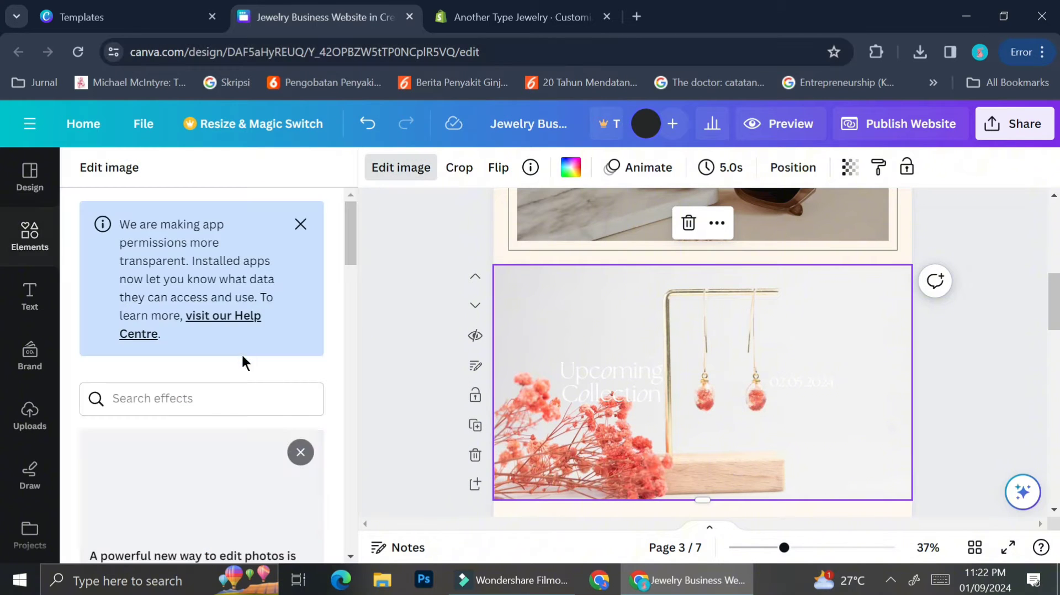
{"action": "scroll", "coordinate": [219, 442], "scroll_direction": "down", "scroll_amount": 8}
{"action": "left_click_drag", "start_coordinate": [202, 281], "coordinate": [168, 283]}
{"action": "left_click_drag", "start_coordinate": [201, 328], "coordinate": [210, 328]}
{"action": "mouse_move", "coordinate": [201, 374]}
{"action": "left_mouse_down"}
{"action": "mouse_move", "coordinate": [178, 375]}
{"action": "mouse_move", "coordinate": [241, 377]}
{"action": "mouse_move", "coordinate": [192, 379]}
{"action": "left_mouse_up"}
{"action": "left_click", "coordinate": [762, 402]}
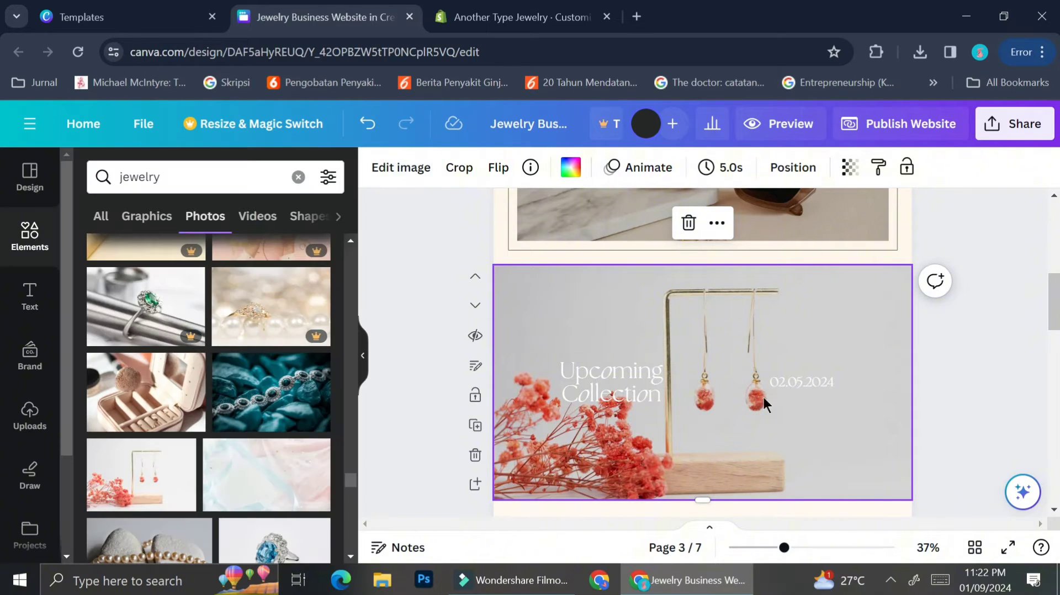
{"action": "scroll", "coordinate": [690, 376], "scroll_direction": "down", "scroll_amount": 5}
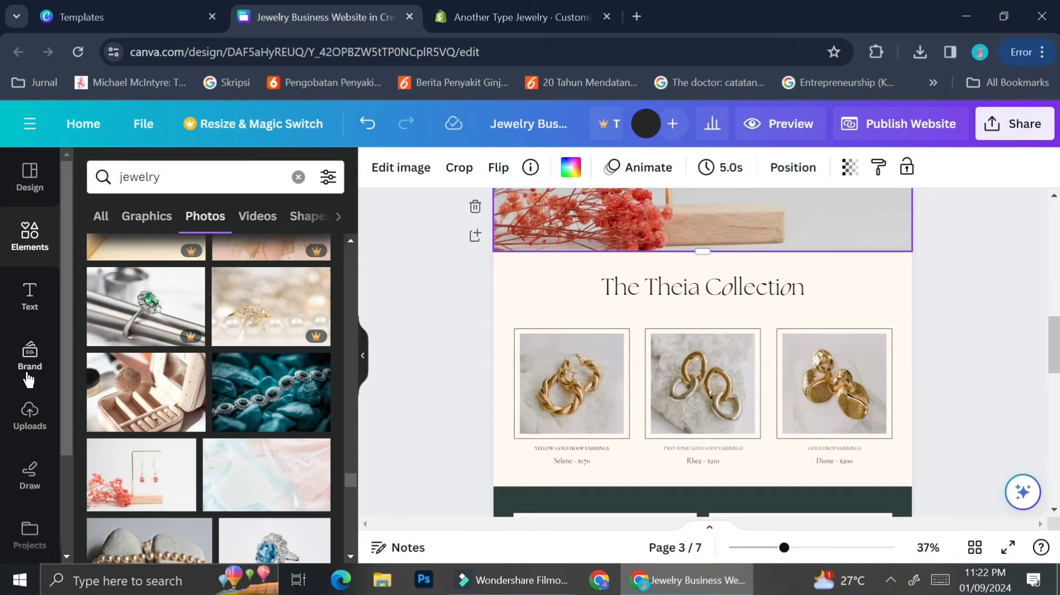
Fill the three product frames with the uploaded pearl-ring, daisy-ring and pearl-chain photos.
{"action": "left_click", "coordinate": [30, 419]}
{"action": "scroll", "coordinate": [253, 439], "scroll_direction": "down", "scroll_amount": 2}
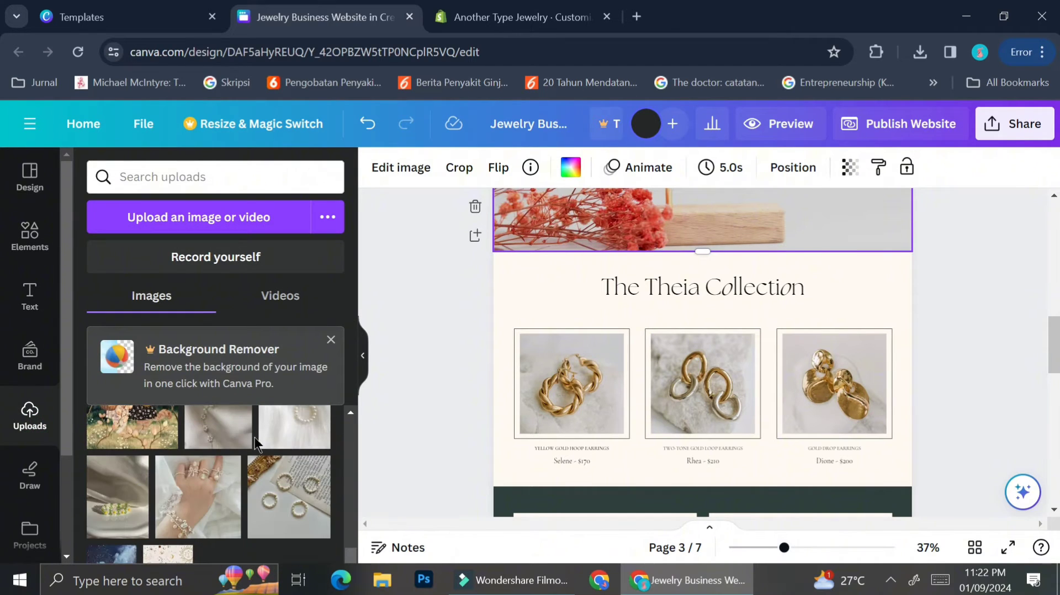
{"action": "left_click_drag", "start_coordinate": [287, 494], "coordinate": [547, 419]}
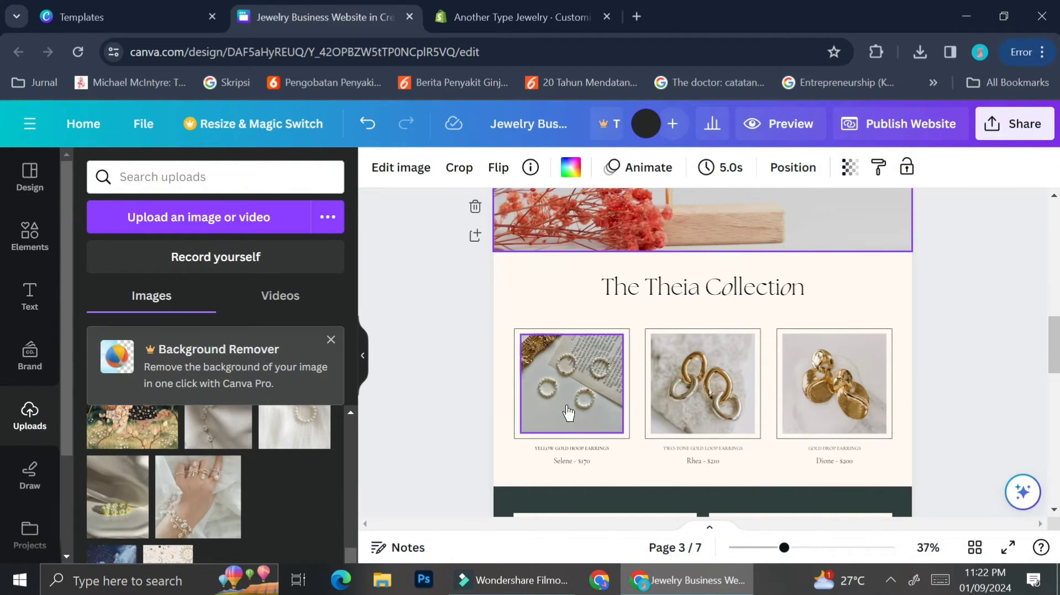
{"action": "left_click_drag", "start_coordinate": [117, 497], "coordinate": [700, 414]}
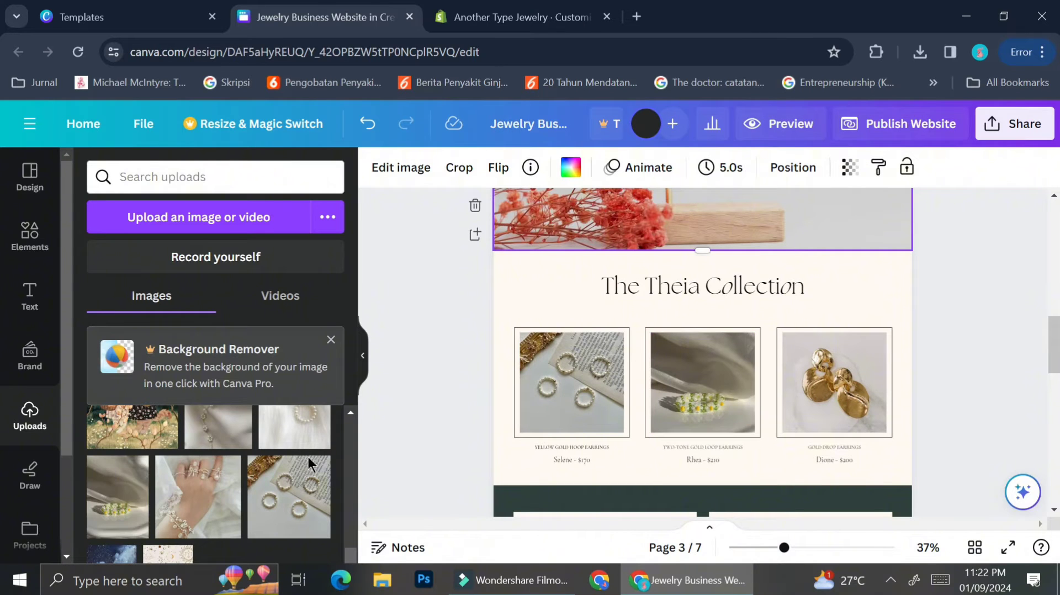
{"action": "scroll", "coordinate": [308, 457], "scroll_direction": "up", "scroll_amount": 2}
{"action": "left_click_drag", "start_coordinate": [218, 480], "coordinate": [817, 392]}
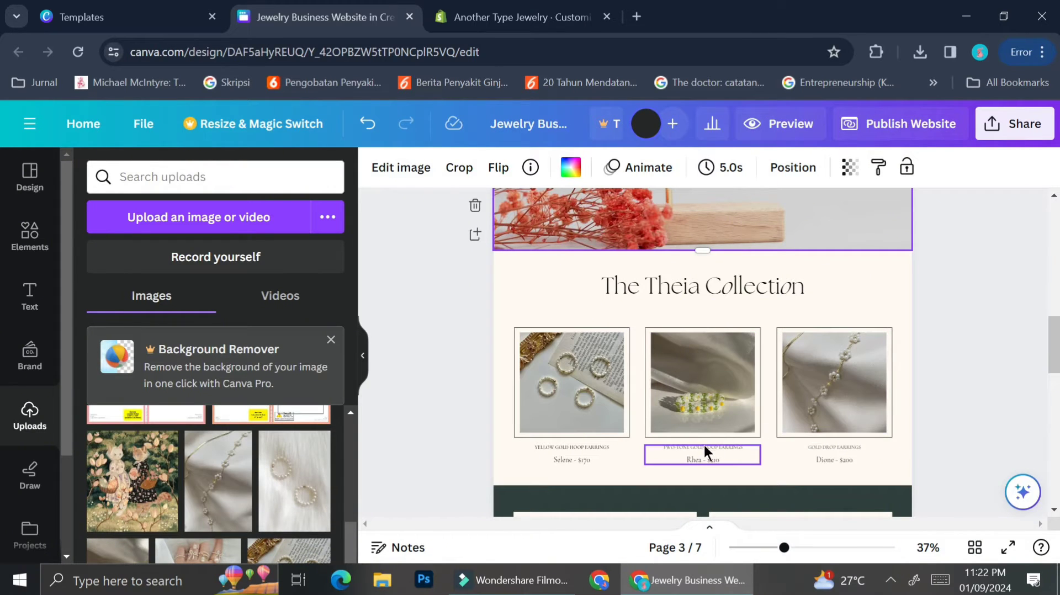
Ungroup the first caption and start replacing YELLOW GOLD HOOP EARRINGS with PEARL RING.
{"action": "left_click", "coordinate": [569, 454]}
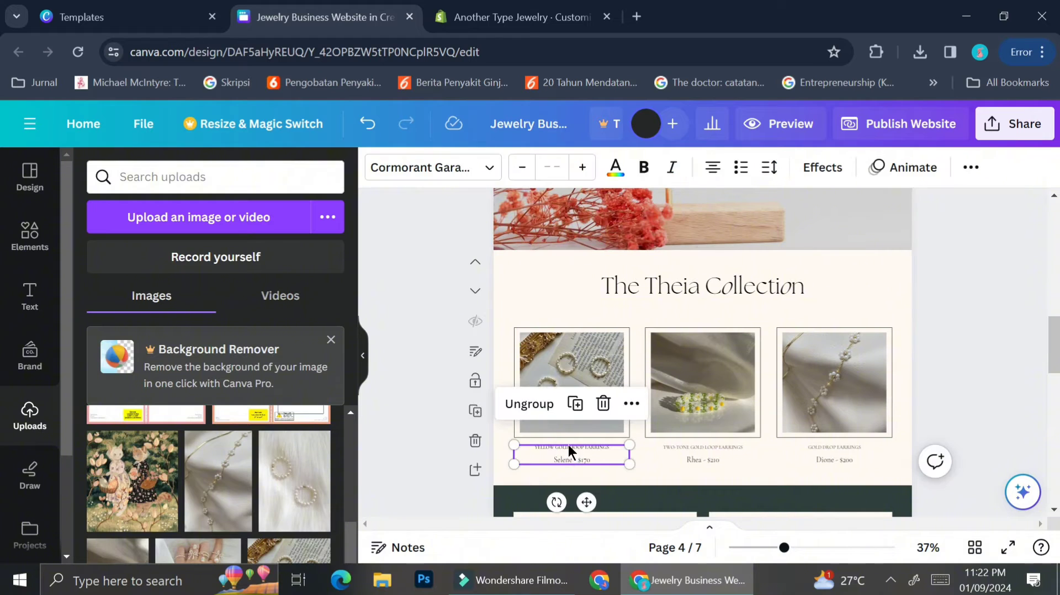
{"action": "left_click", "coordinate": [805, 547]}
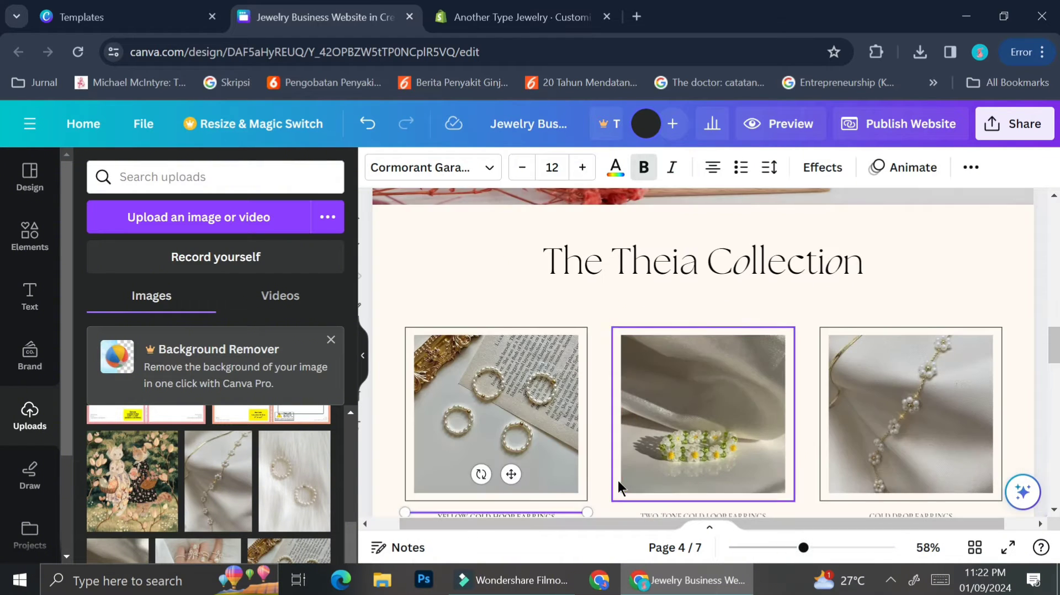
{"action": "scroll", "coordinate": [607, 442], "scroll_direction": "down", "scroll_amount": 5}
{"action": "scroll", "coordinate": [589, 378], "scroll_direction": "up", "scroll_amount": 2}
{"action": "left_click_drag", "start_coordinate": [437, 350], "coordinate": [518, 349]}
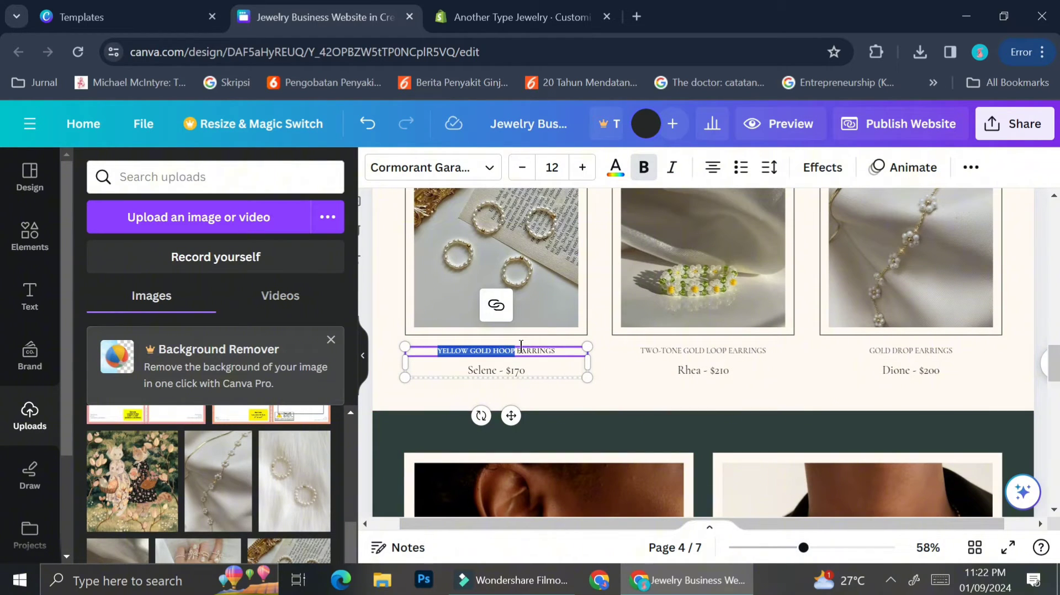
{"action": "key", "text": "Escape"}
{"action": "key", "text": "ctrl+shift+g"}
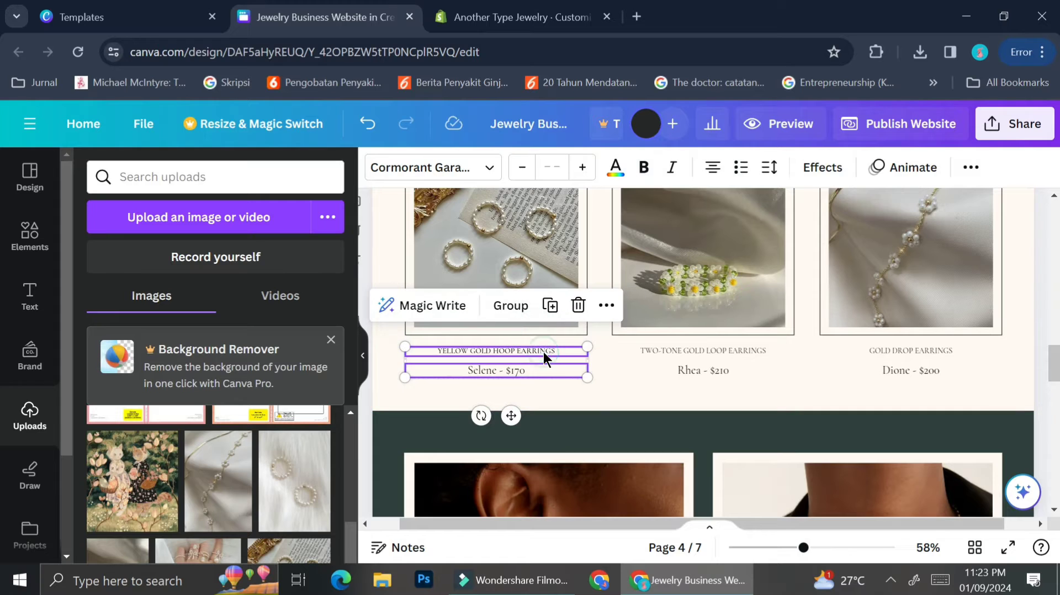
{"action": "left_click", "coordinate": [597, 407]}
{"action": "triple_click", "coordinate": [546, 351]}
{"action": "type", "text": "PEARL RING (SET OF 4"}
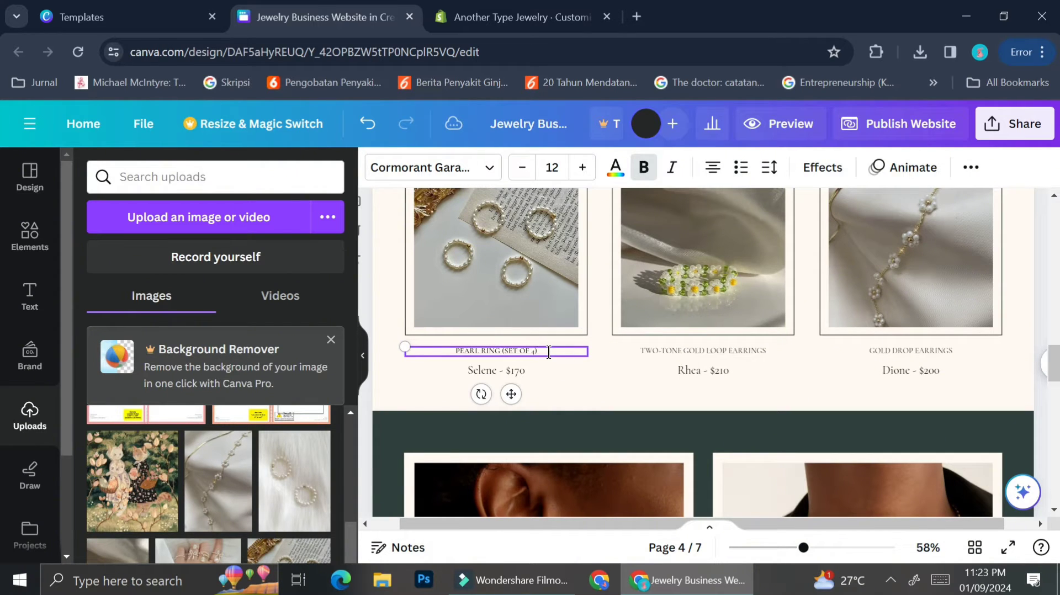
Change the first product's price line from Selene - $170 to Sound of the Sea - $35.
{"action": "left_click", "coordinate": [488, 369]}
{"action": "left_click", "coordinate": [488, 369]}
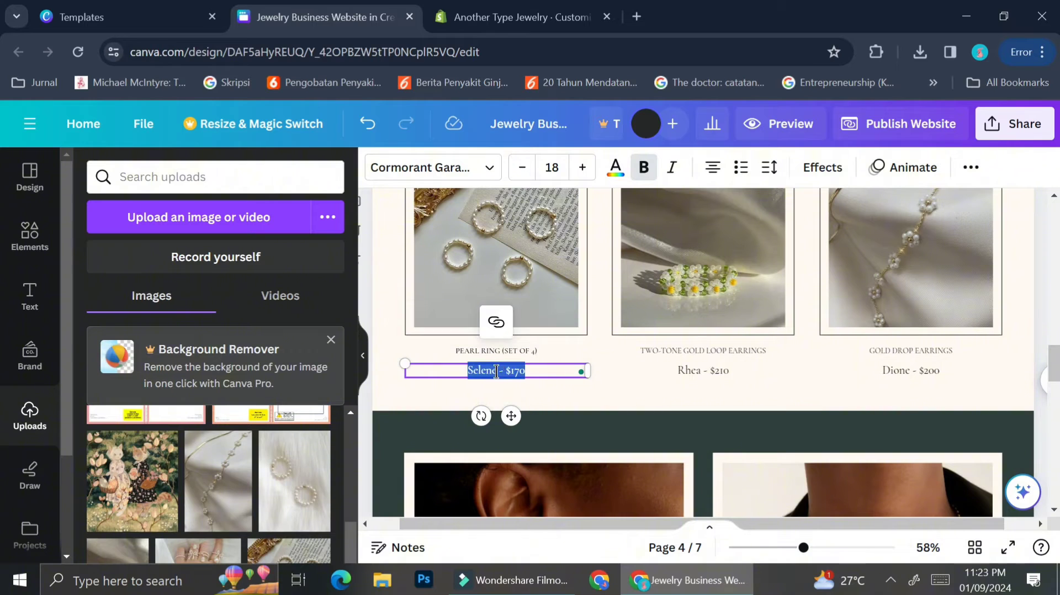
{"action": "left_click", "coordinate": [497, 370]}
{"action": "left_click_drag", "start_coordinate": [497, 371], "coordinate": [467, 370]}
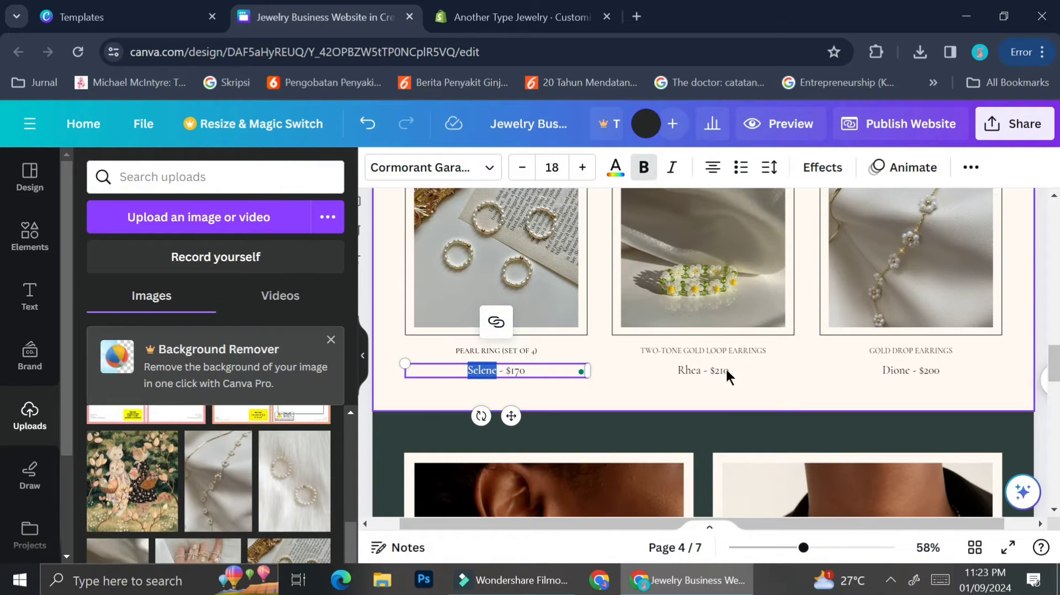
{"action": "type", "text": "Sou"}
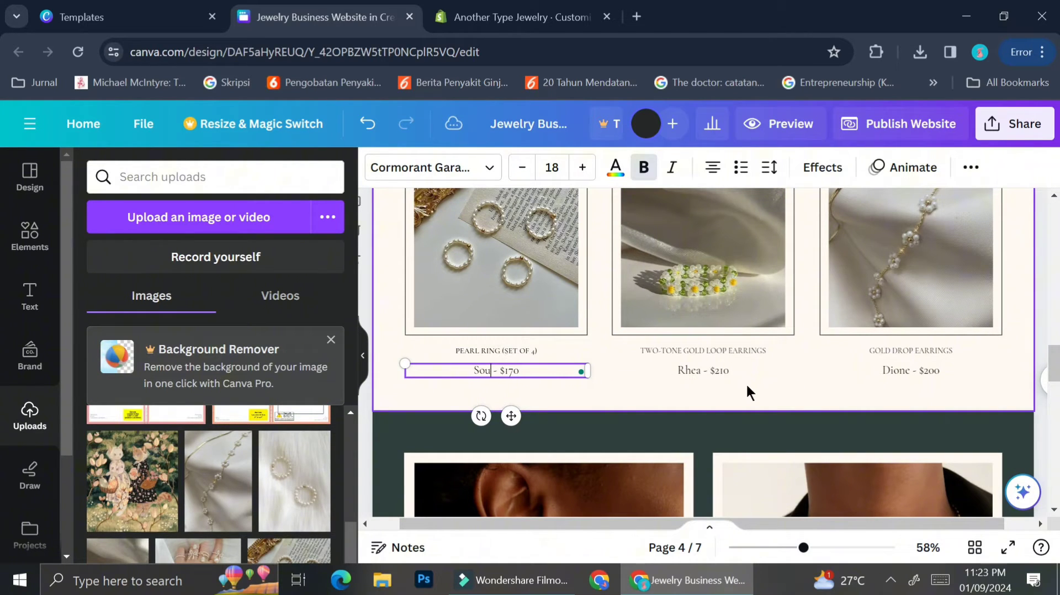
{"action": "type", "text": "nd of the Sea"}
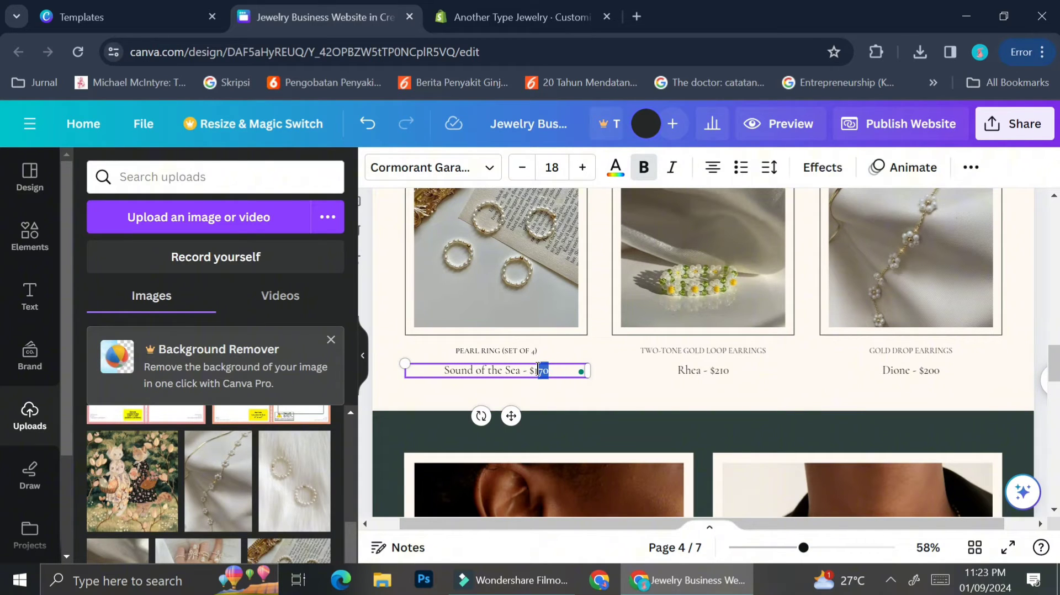
{"action": "key", "text": "BackSpace"}
{"action": "key", "text": "BackSpace"}
{"action": "key", "text": "BackSpace"}
{"action": "type", "text": "35"}
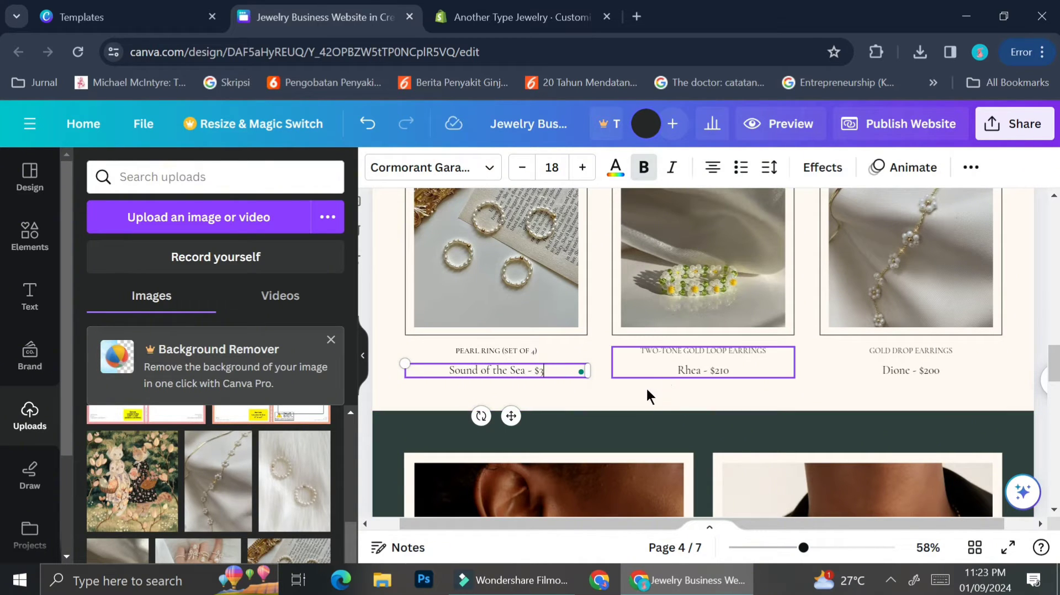
Retitle the middle product DAISY RING with price line Flower Crown - $20.
{"action": "left_click", "coordinate": [713, 364]}
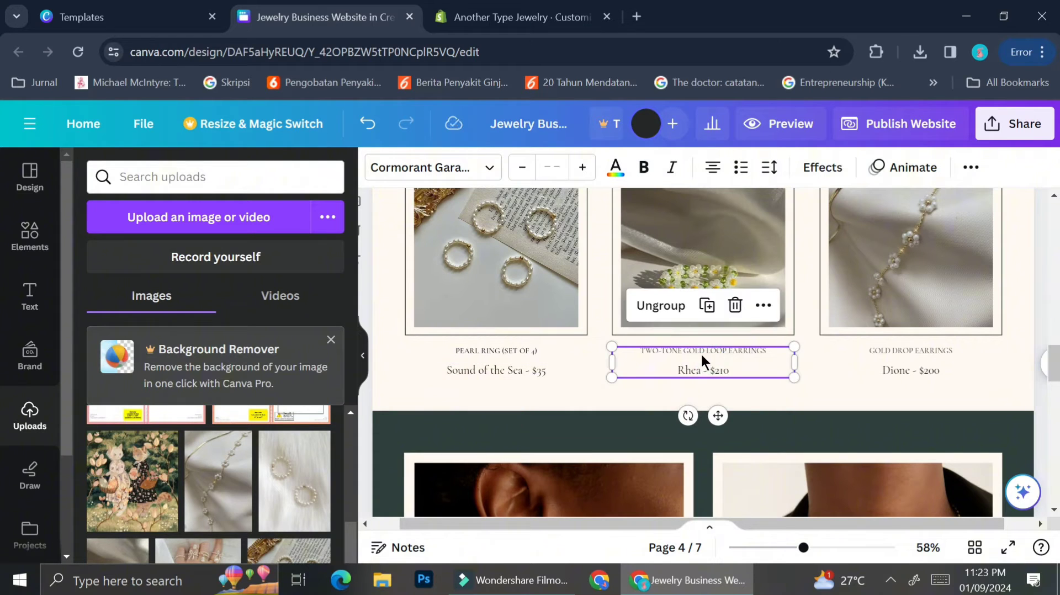
{"action": "double_click", "coordinate": [739, 354]}
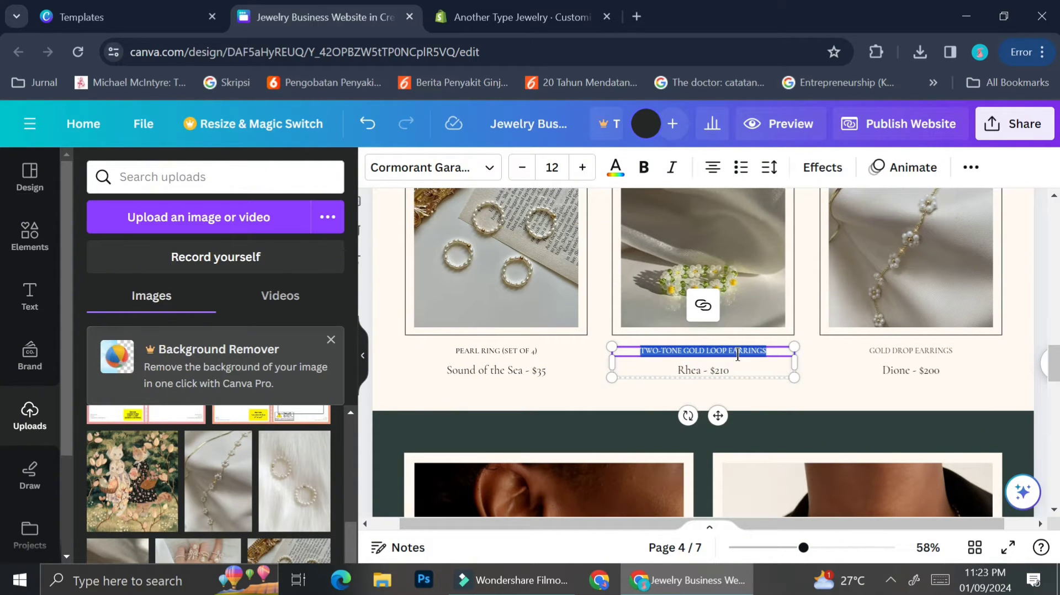
{"action": "type", "text": "DAISY RING"}
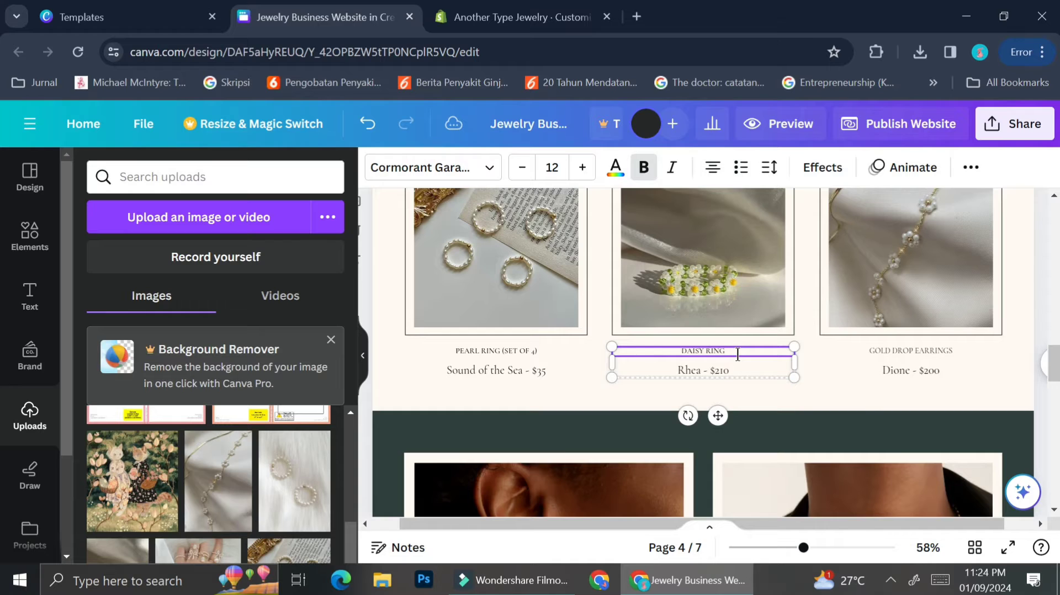
{"action": "left_click", "coordinate": [684, 371]}
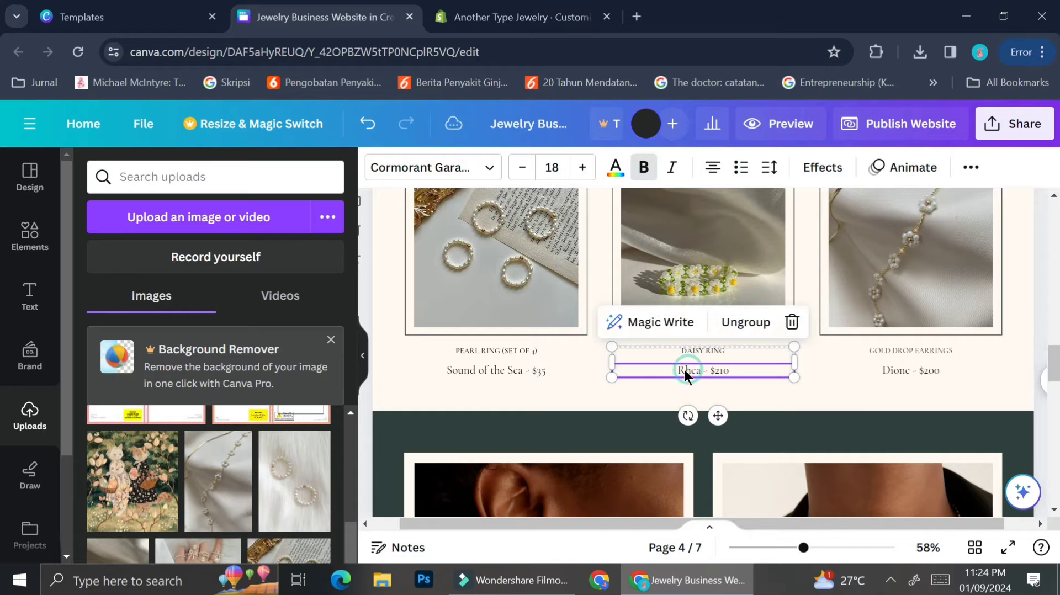
{"action": "left_click", "coordinate": [687, 371]}
{"action": "double_click", "coordinate": [688, 371]}
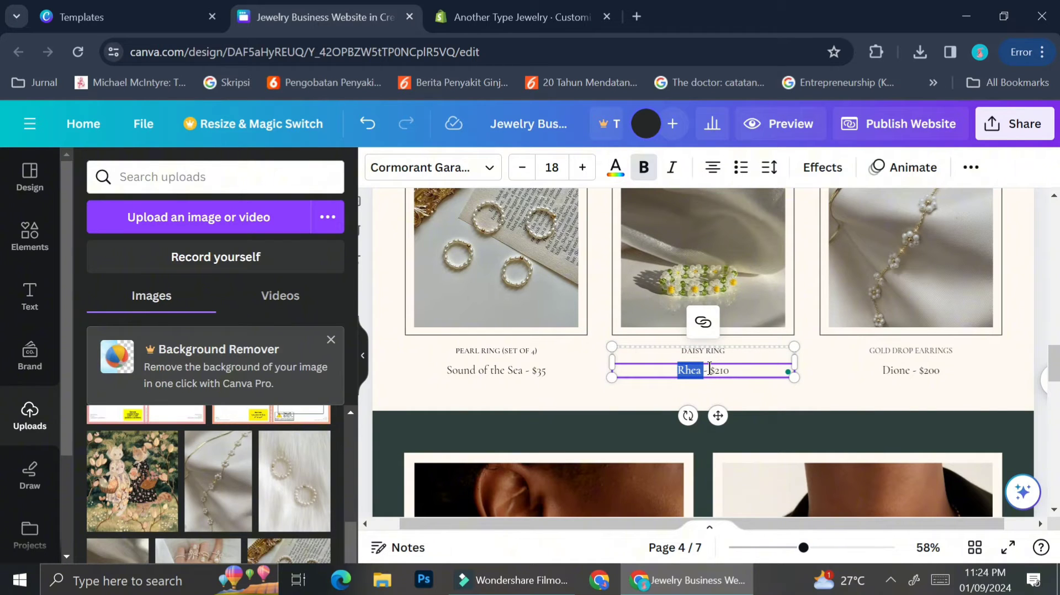
{"action": "type", "text": "Flower"}
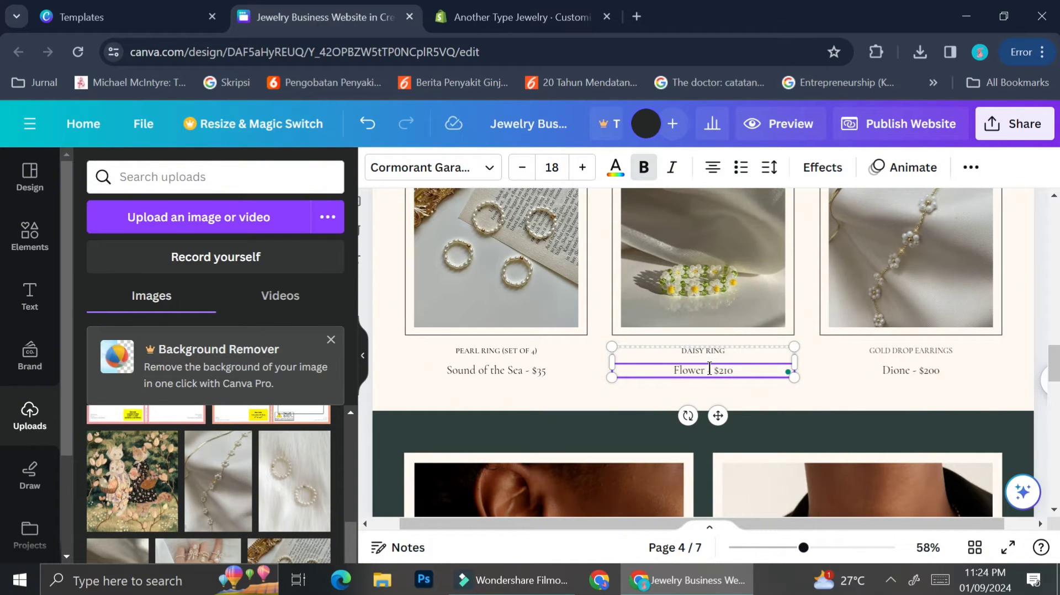
{"action": "type", "text": " Crown"}
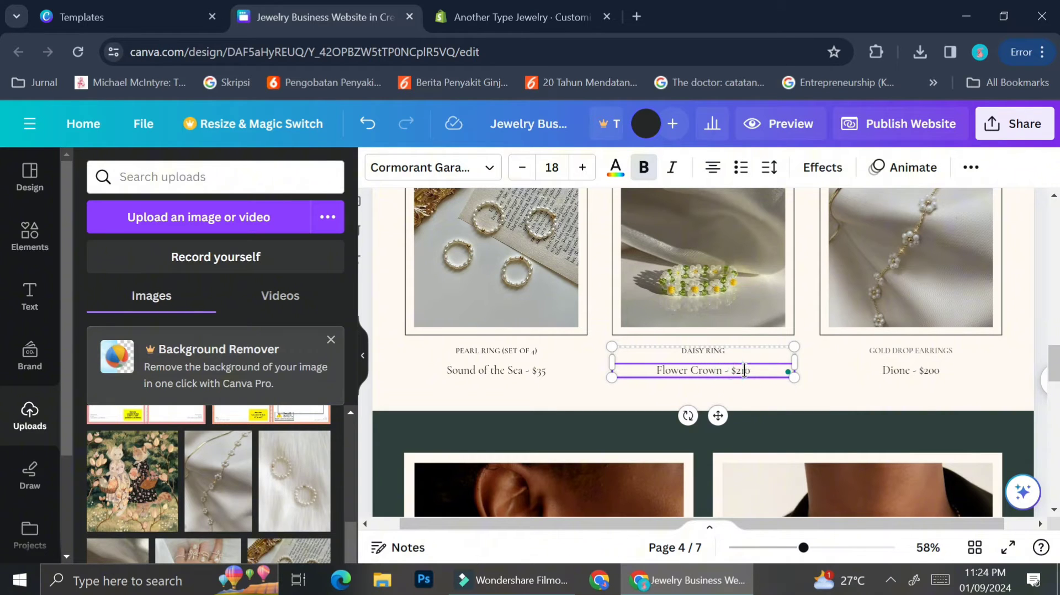
{"action": "key", "text": "BackSpace"}
Retitle GOLD DROP EARRINGS as DAISY NECKLACE with price line White Garden - $45.
{"action": "left_click", "coordinate": [896, 357]}
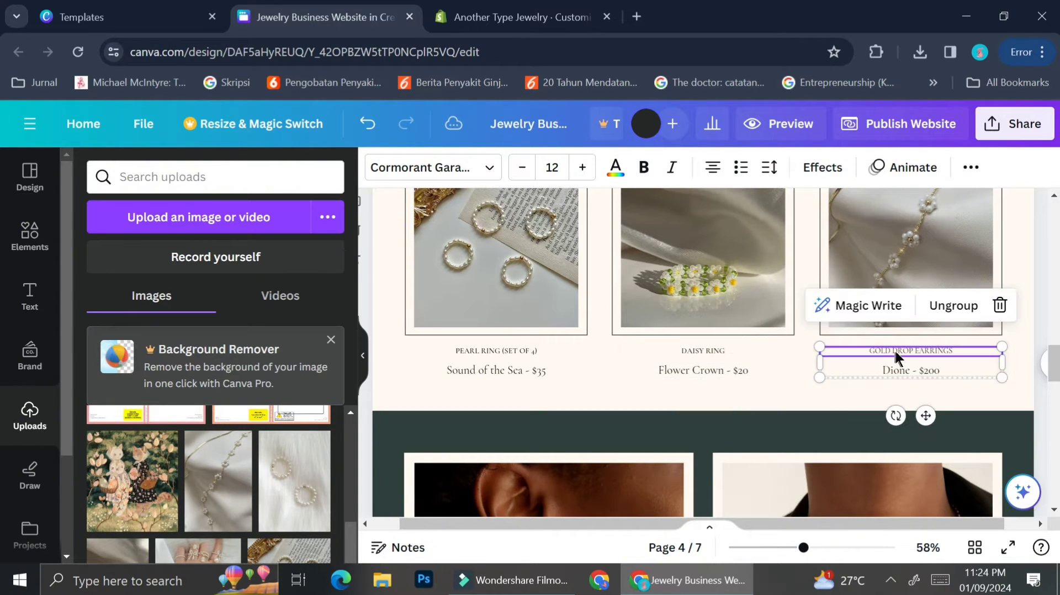
{"action": "double_click", "coordinate": [946, 352]}
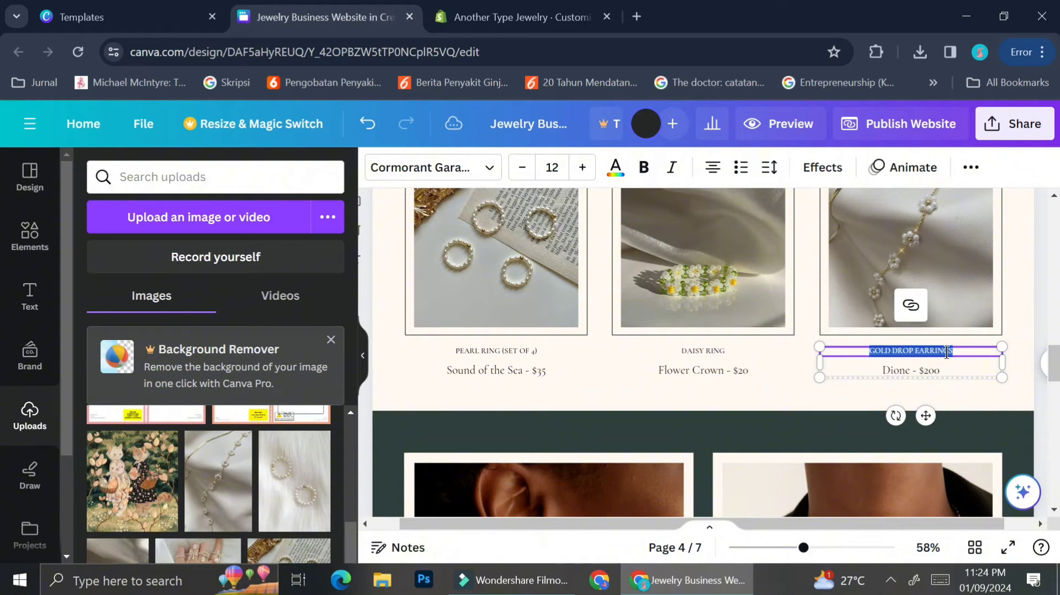
{"action": "type", "text": "DAISY NECKLACE"}
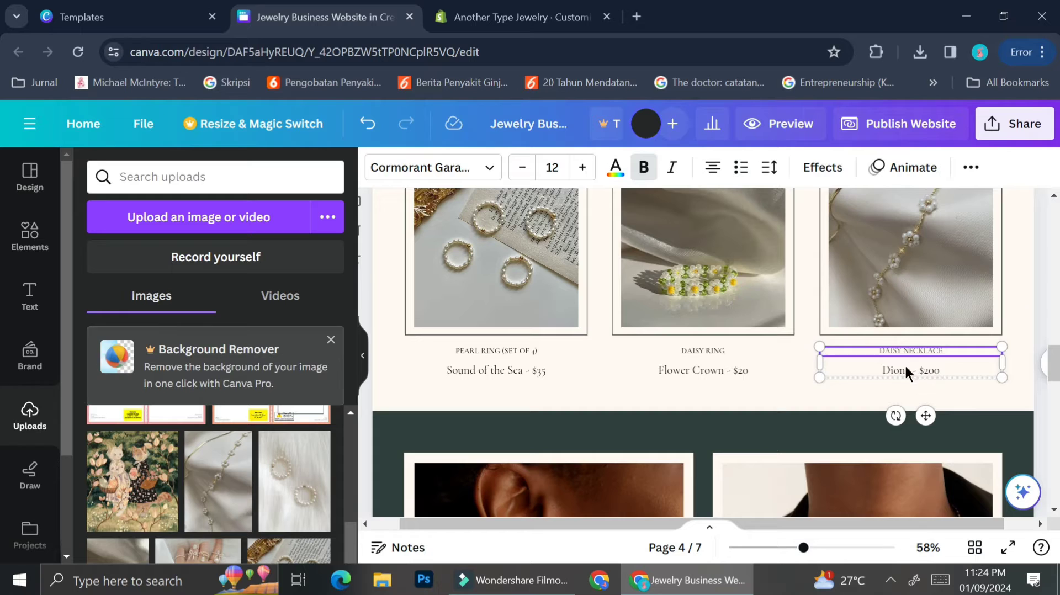
{"action": "left_click", "coordinate": [906, 373]}
{"action": "double_click", "coordinate": [905, 373]}
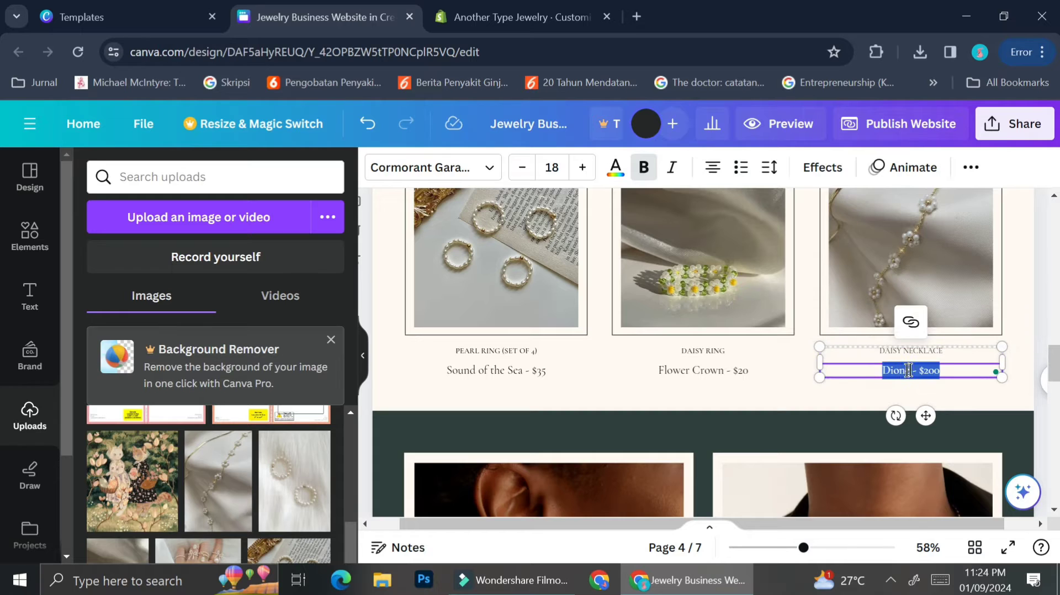
{"action": "double_click", "coordinate": [899, 371]}
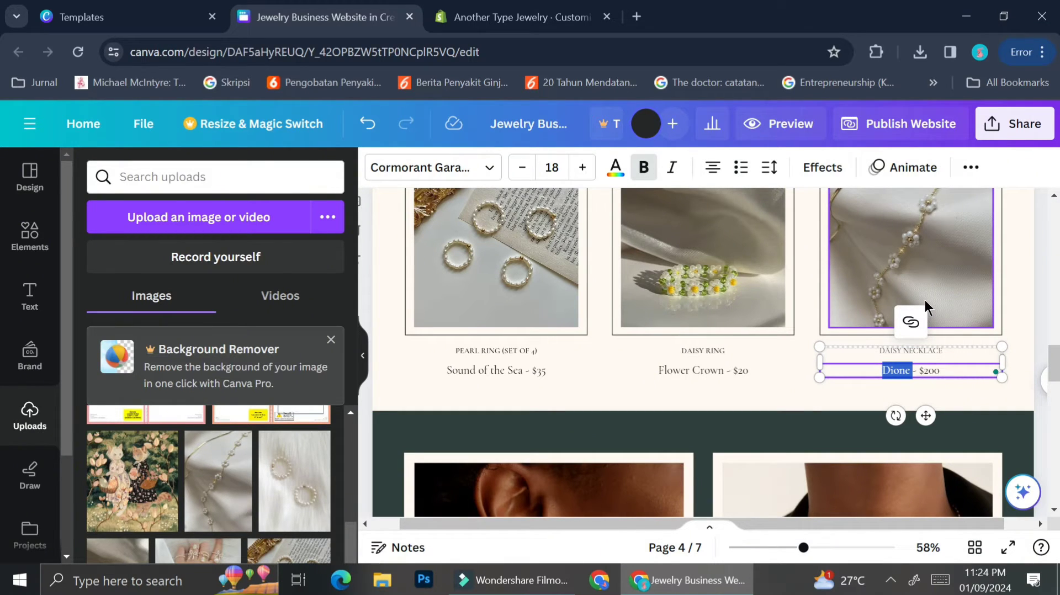
{"action": "type", "text": "White Ga"}
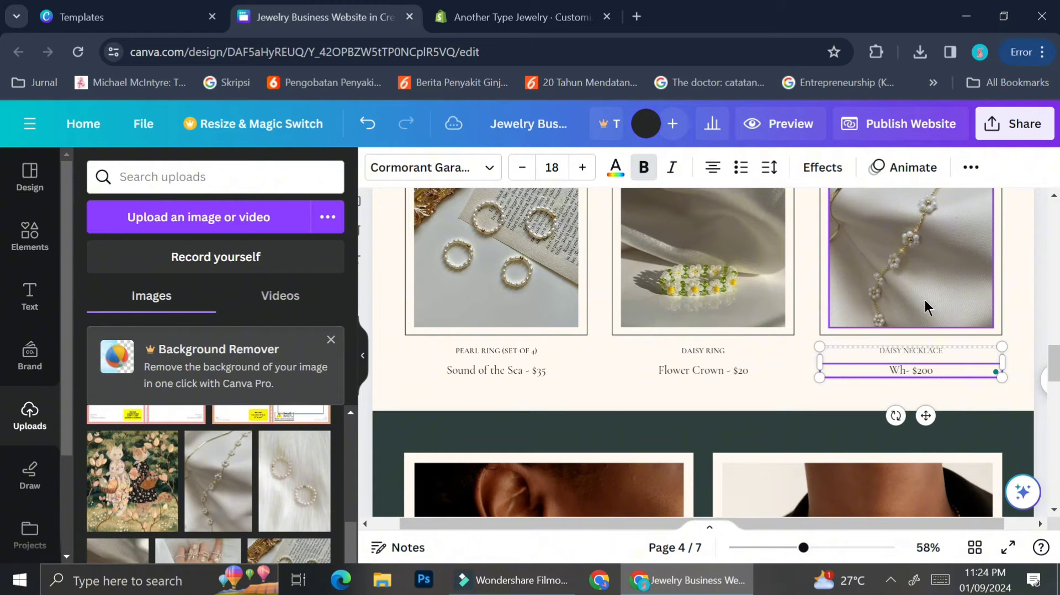
{"action": "type", "text": "rden"}
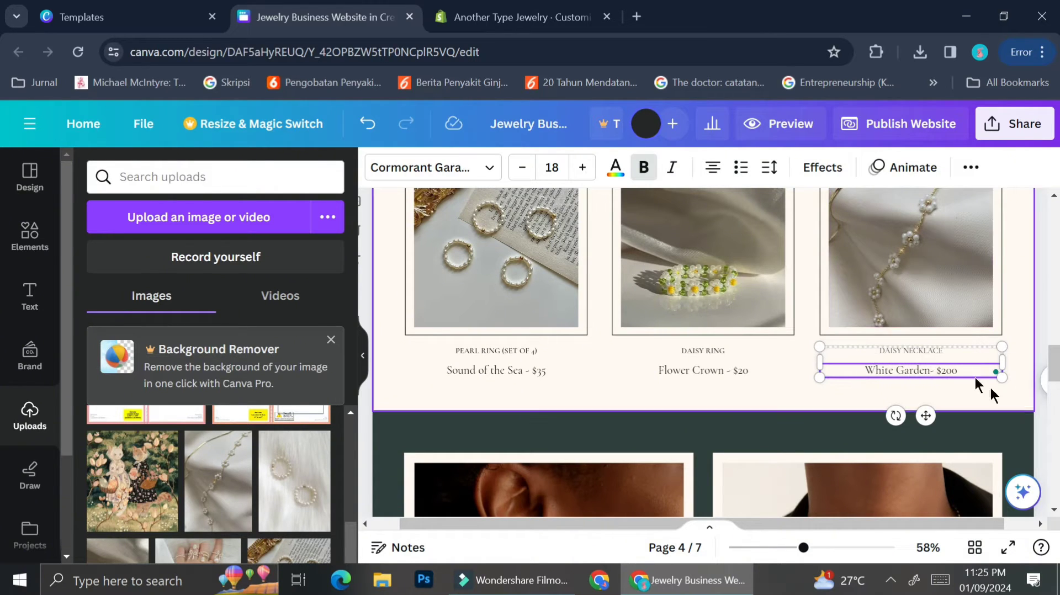
{"action": "left_click", "coordinate": [975, 370]}
{"action": "key", "text": "BackSpace"}
{"action": "key", "text": "BackSpace"}
{"action": "key", "text": "BackSpace"}
{"action": "type", "text": "4"}
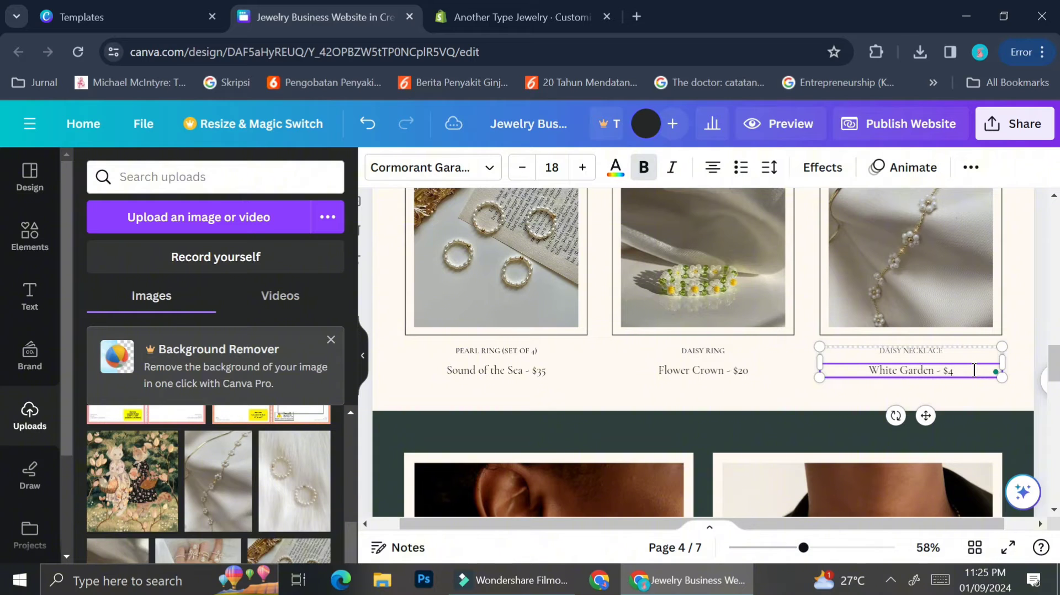
{"action": "type", "text": "5"}
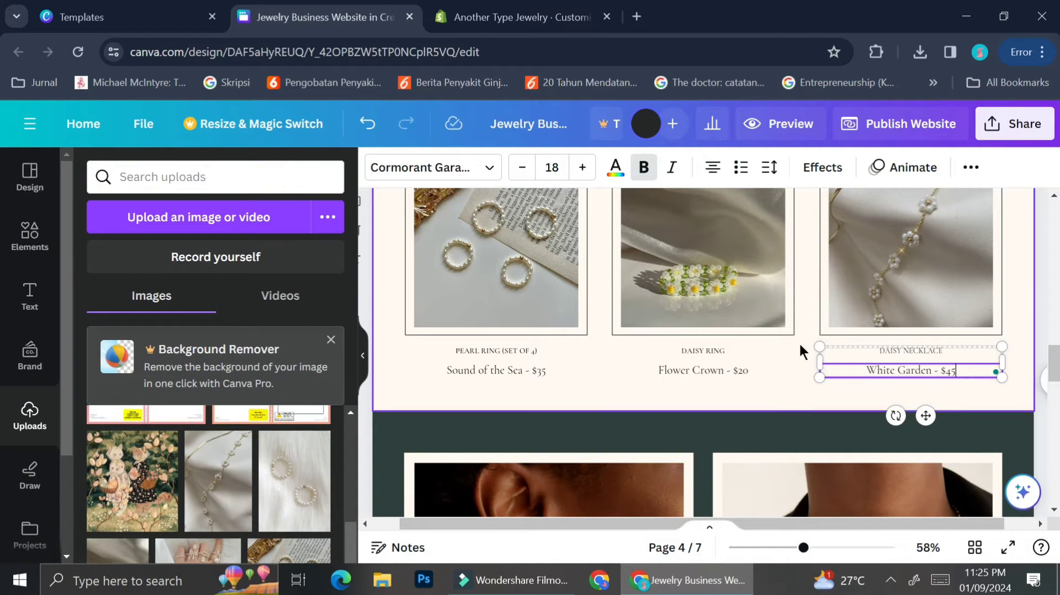
{"action": "scroll", "coordinate": [804, 354], "scroll_direction": "down", "scroll_amount": 5}
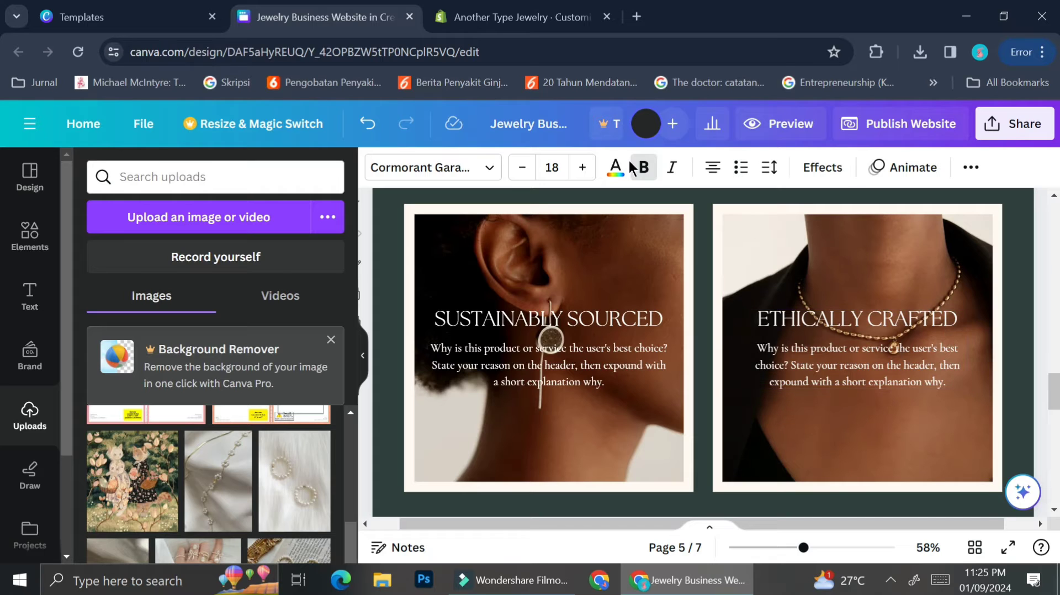
Replace the last page's jewelry photo with the uploaded pearl bracelet photo.
{"action": "scroll", "coordinate": [905, 302], "scroll_direction": "down", "scroll_amount": 2}
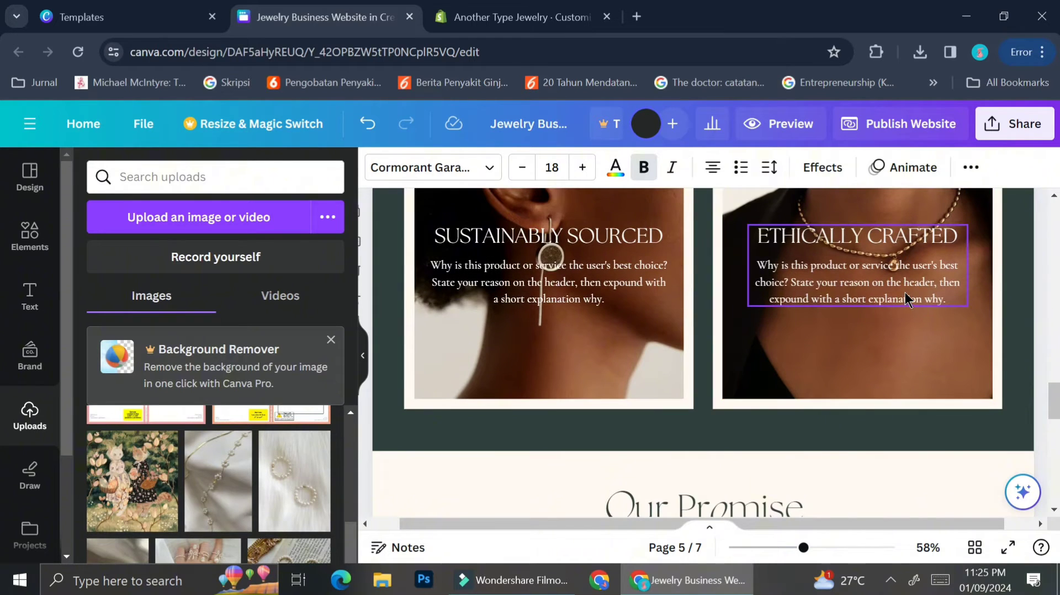
{"action": "scroll", "coordinate": [905, 298], "scroll_direction": "down", "scroll_amount": 6}
{"action": "scroll", "coordinate": [905, 298], "scroll_direction": "up", "scroll_amount": 2}
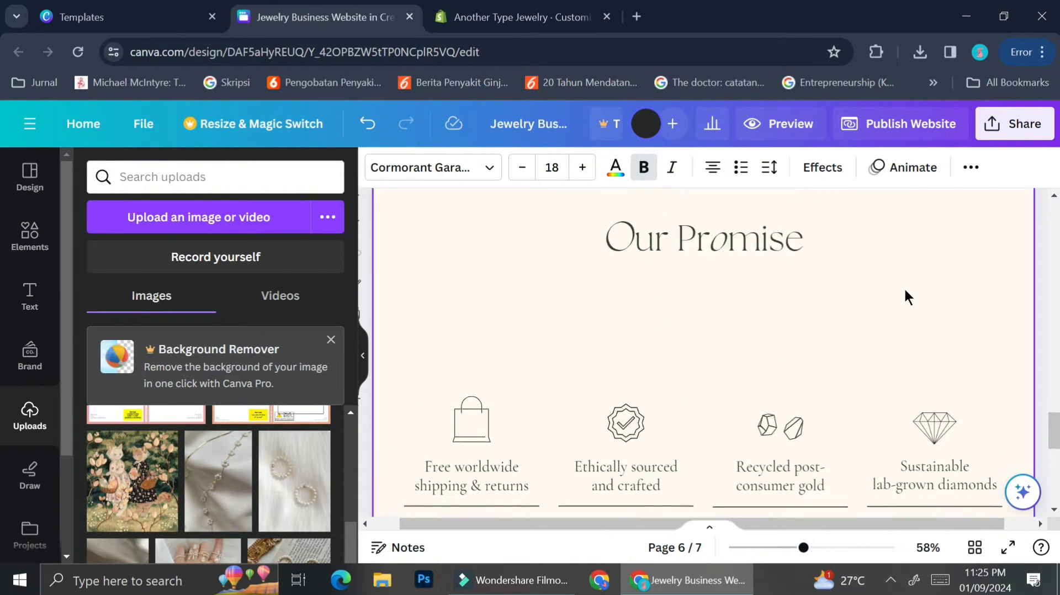
{"action": "scroll", "coordinate": [738, 373], "scroll_direction": "down", "scroll_amount": 10}
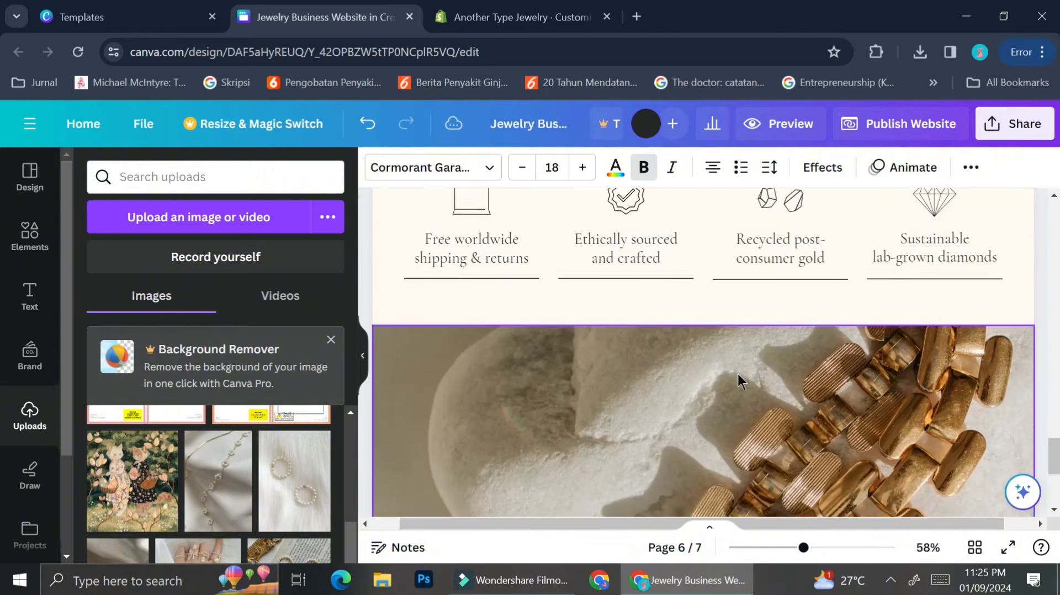
{"action": "scroll", "coordinate": [828, 315], "scroll_direction": "up", "scroll_amount": 2}
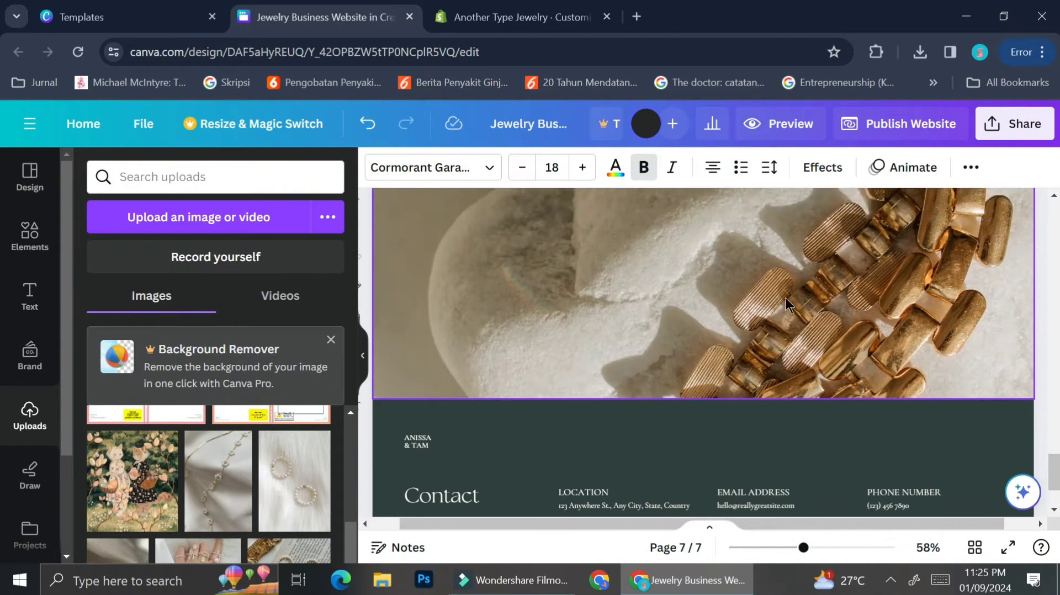
{"action": "scroll", "coordinate": [303, 466], "scroll_direction": "up", "scroll_amount": 5}
{"action": "left_click_drag", "start_coordinate": [317, 486], "coordinate": [525, 420]}
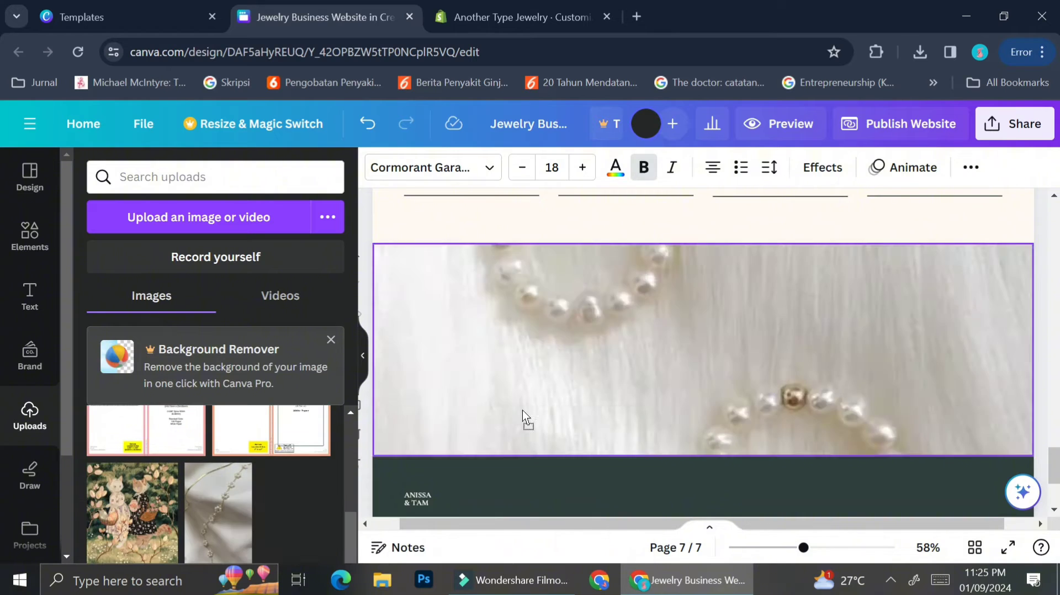
{"action": "double_click", "coordinate": [639, 362]}
{"action": "left_click", "coordinate": [277, 533]}
{"action": "left_click", "coordinate": [702, 167]}
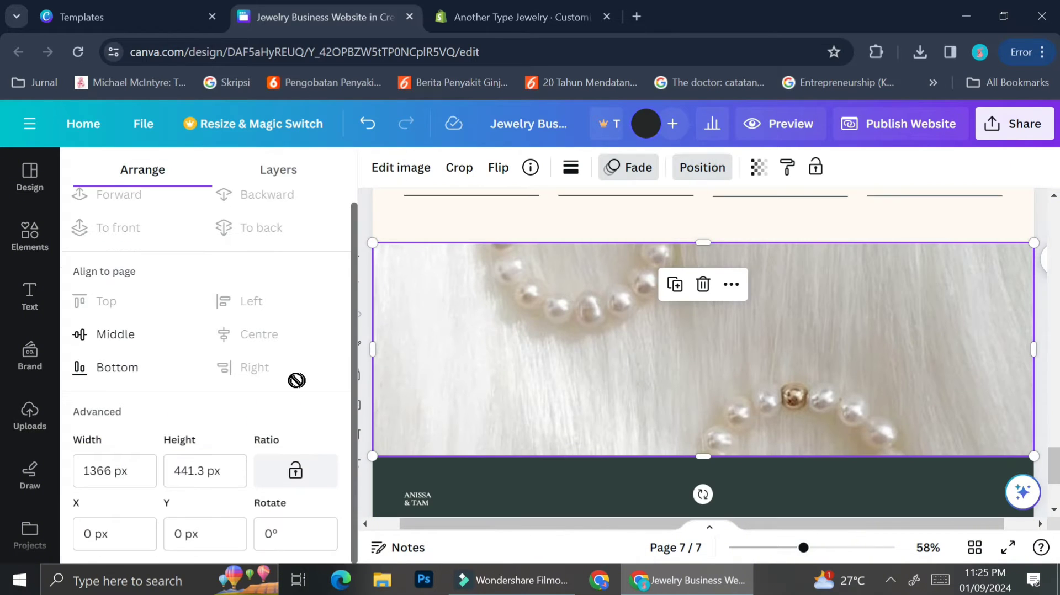
{"action": "left_click", "coordinate": [499, 168]}
{"action": "left_click", "coordinate": [795, 365]}
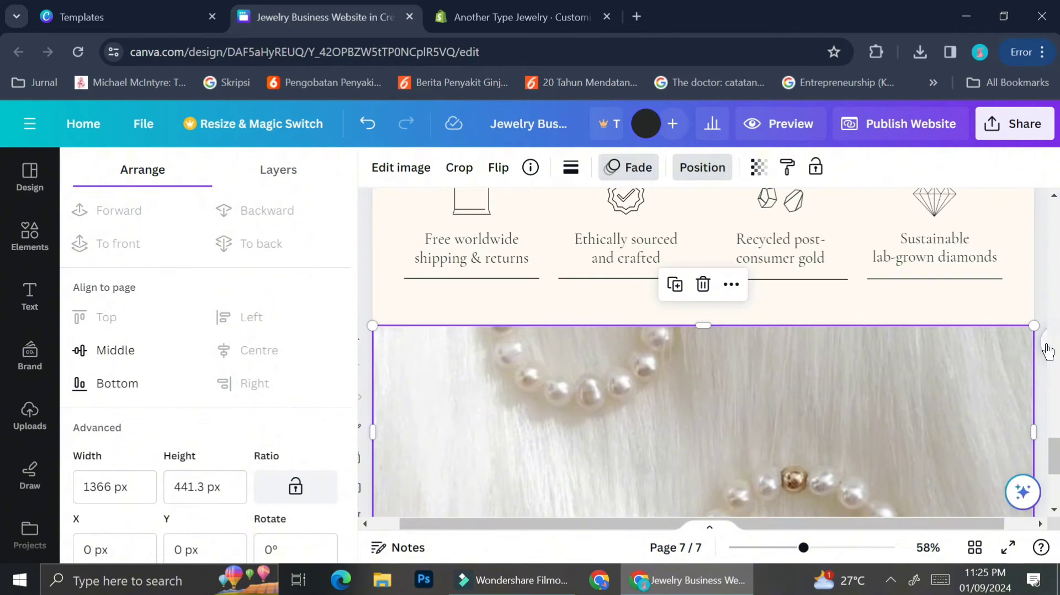
{"action": "scroll", "coordinate": [1046, 397], "scroll_direction": "right", "scroll_amount": 1}
{"action": "left_click_drag", "start_coordinate": [670, 494], "coordinate": [701, 409]}
{"action": "key", "text": "ctrl+z"}
{"action": "left_click", "coordinate": [674, 295]}
{"action": "key", "text": "ctrl+y"}
Stretch the pearl photo to full width and crop it to fit the banner.
{"action": "scroll", "coordinate": [561, 437], "scroll_direction": "down", "scroll_amount": 2}
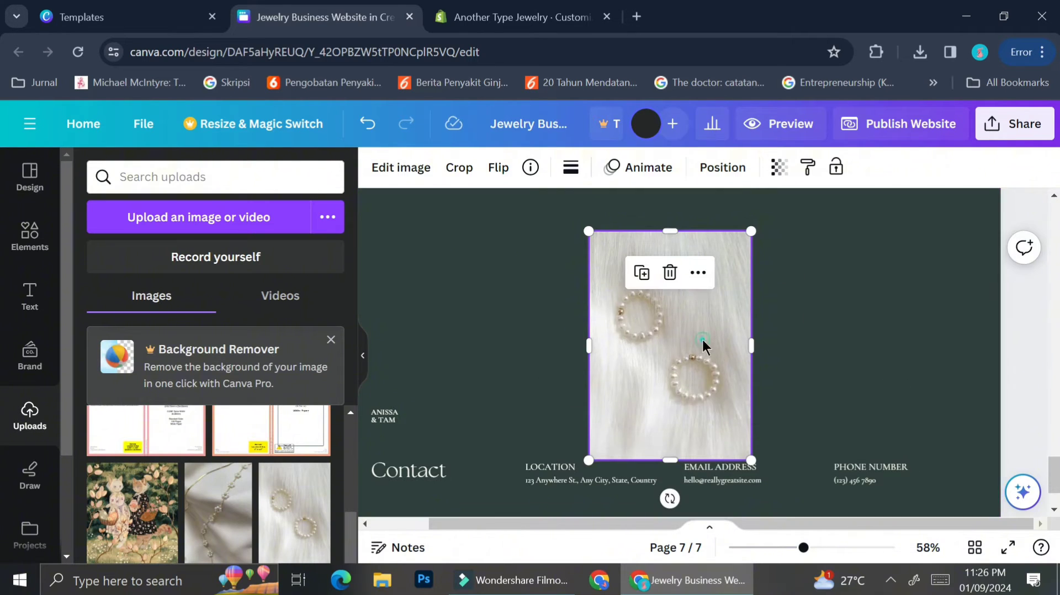
{"action": "left_click_drag", "start_coordinate": [672, 473], "coordinate": [785, 350]}
{"action": "left_click_drag", "start_coordinate": [715, 349], "coordinate": [510, 267]}
{"action": "scroll", "coordinate": [511, 267], "scroll_direction": "up", "scroll_amount": 3}
{"action": "left_click_drag", "start_coordinate": [537, 371], "coordinate": [1005, 367]}
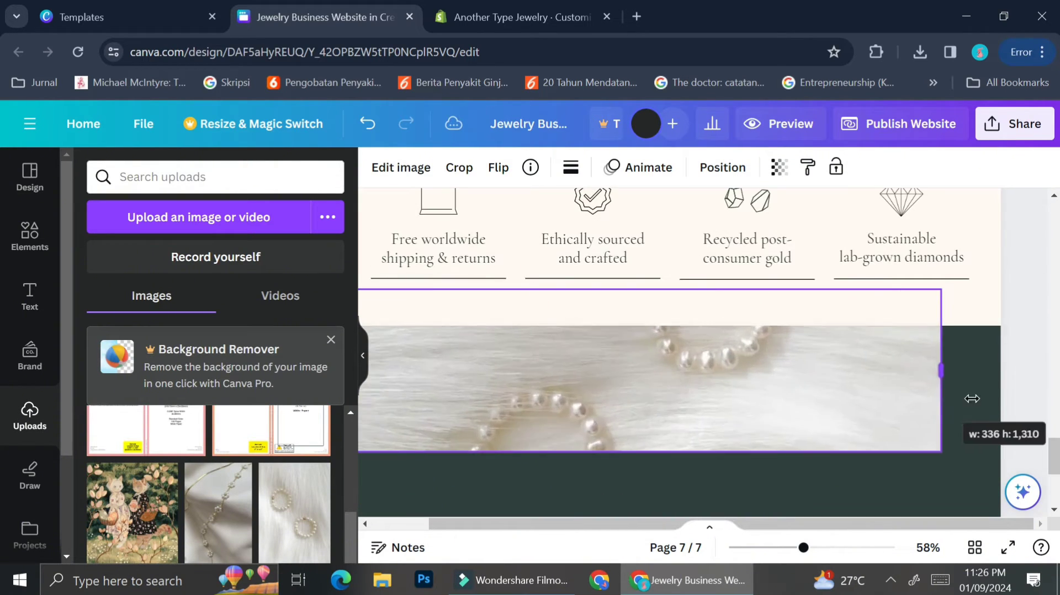
{"action": "scroll", "coordinate": [1005, 367], "scroll_direction": "down", "scroll_amount": 2}
{"action": "double_click", "coordinate": [645, 338]}
{"action": "left_click_drag", "start_coordinate": [644, 337], "coordinate": [1034, 398]}
{"action": "left_click", "coordinate": [1034, 398]}
{"action": "scroll", "coordinate": [797, 280], "scroll_direction": "down", "scroll_amount": 2}
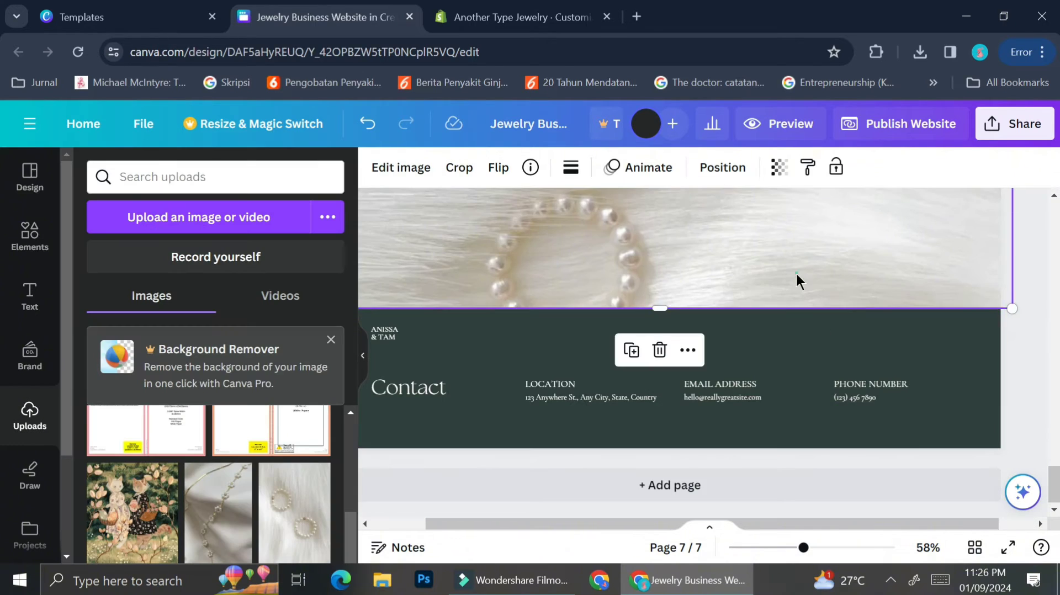
{"action": "scroll", "coordinate": [702, 308], "scroll_direction": "up", "scroll_amount": 2}
{"action": "left_click_drag", "start_coordinate": [703, 308], "coordinate": [762, 351]}
{"action": "scroll", "coordinate": [761, 350], "scroll_direction": "down", "scroll_amount": 2}
{"action": "left_click_drag", "start_coordinate": [662, 356], "coordinate": [693, 338]}
{"action": "scroll", "coordinate": [670, 347], "scroll_direction": "up", "scroll_amount": 2}
{"action": "double_click", "coordinate": [685, 357]}
{"action": "key", "text": "Return"}
Adjust the ANOTHER TYPE JEWELRY brand text box over the photo.
{"action": "scroll", "coordinate": [693, 338], "scroll_direction": "down", "scroll_amount": 3}
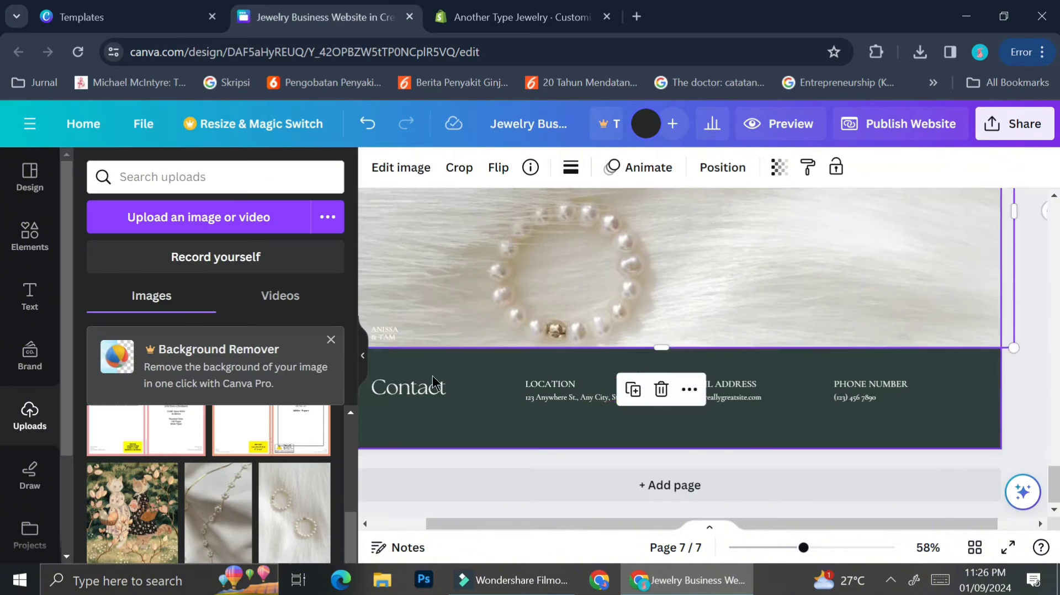
{"action": "left_click_drag", "start_coordinate": [389, 276], "coordinate": [436, 341]}
{"action": "scroll", "coordinate": [541, 314], "scroll_direction": "up", "scroll_amount": 10}
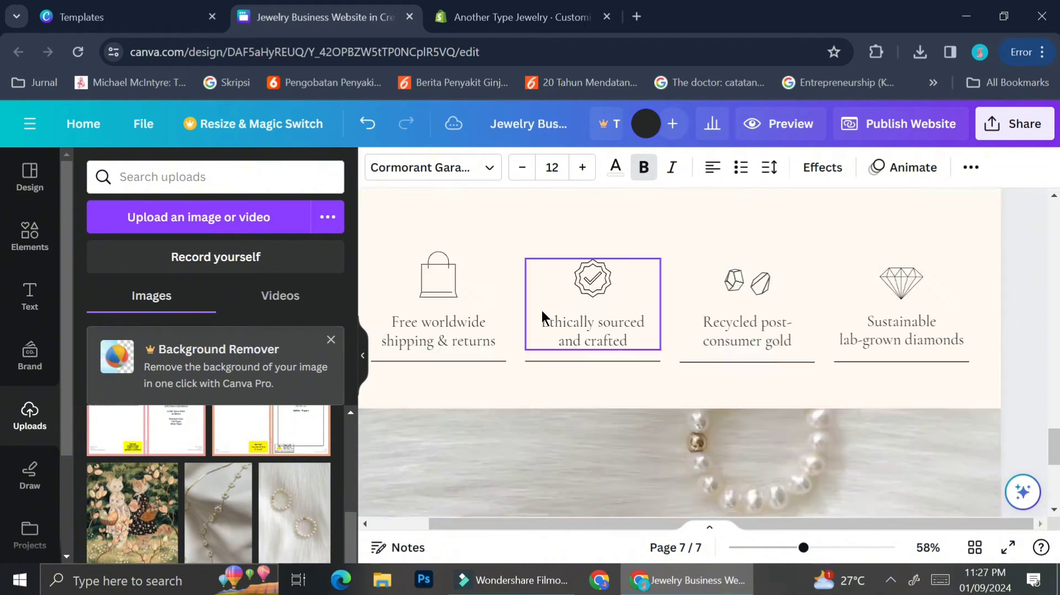
{"action": "scroll", "coordinate": [586, 399], "scroll_direction": "up", "scroll_amount": 15}
{"action": "scroll", "coordinate": [591, 310], "scroll_direction": "down", "scroll_amount": 20}
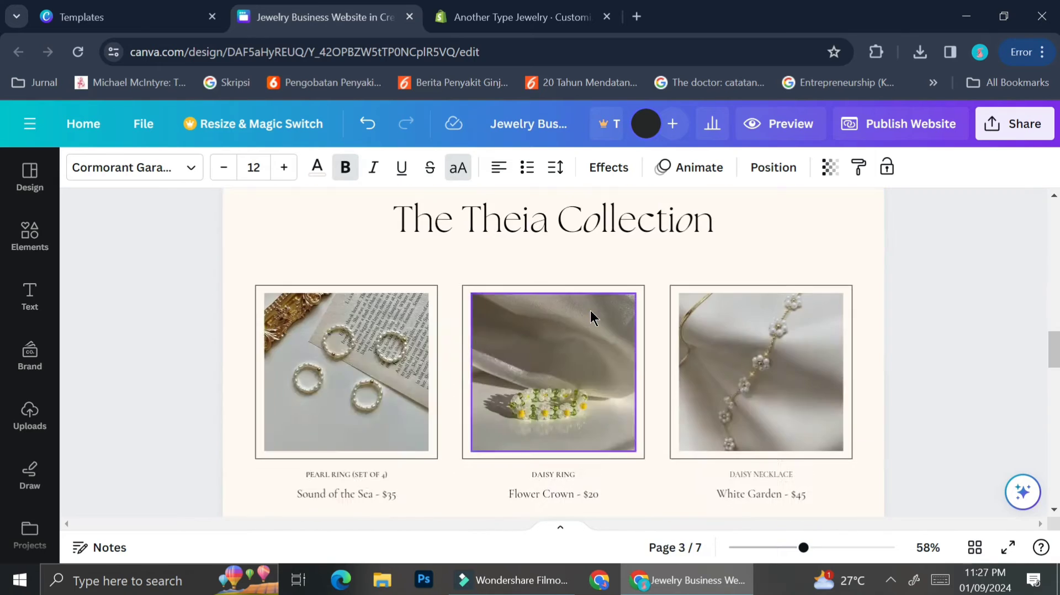
{"action": "left_click", "coordinate": [998, 345]}
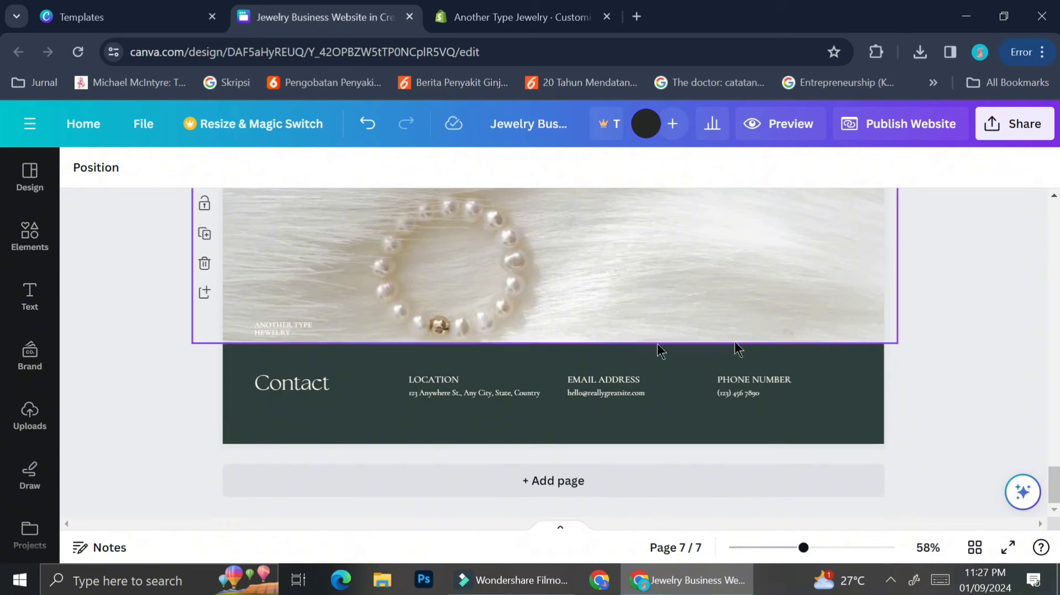
Download all pages (1–7) of the design as PNG images.
{"action": "left_click", "coordinate": [992, 141]}
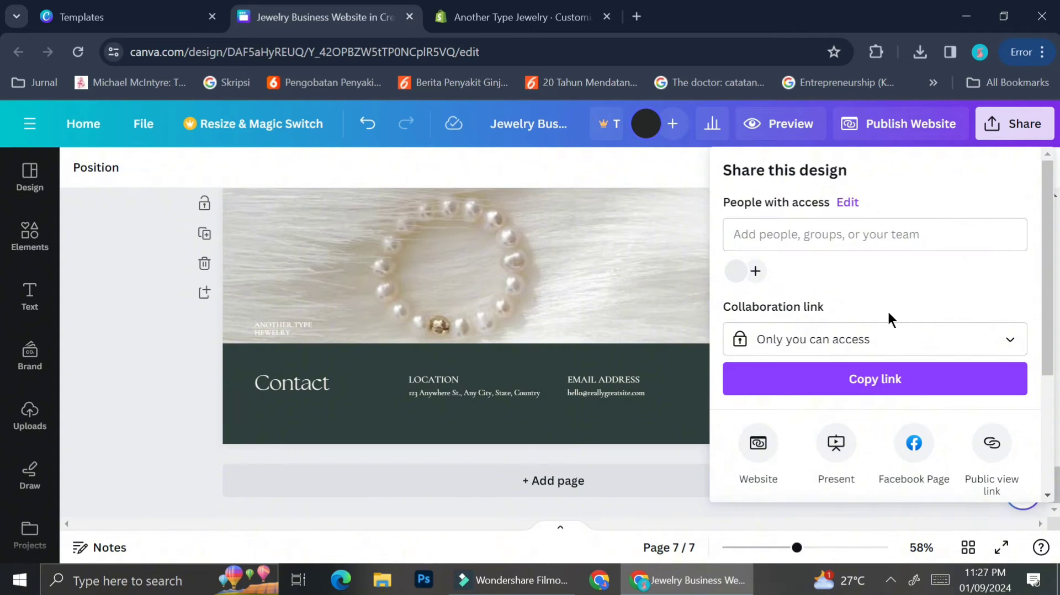
{"action": "scroll", "coordinate": [887, 320], "scroll_direction": "down", "scroll_amount": 3}
{"action": "left_click", "coordinate": [854, 377]}
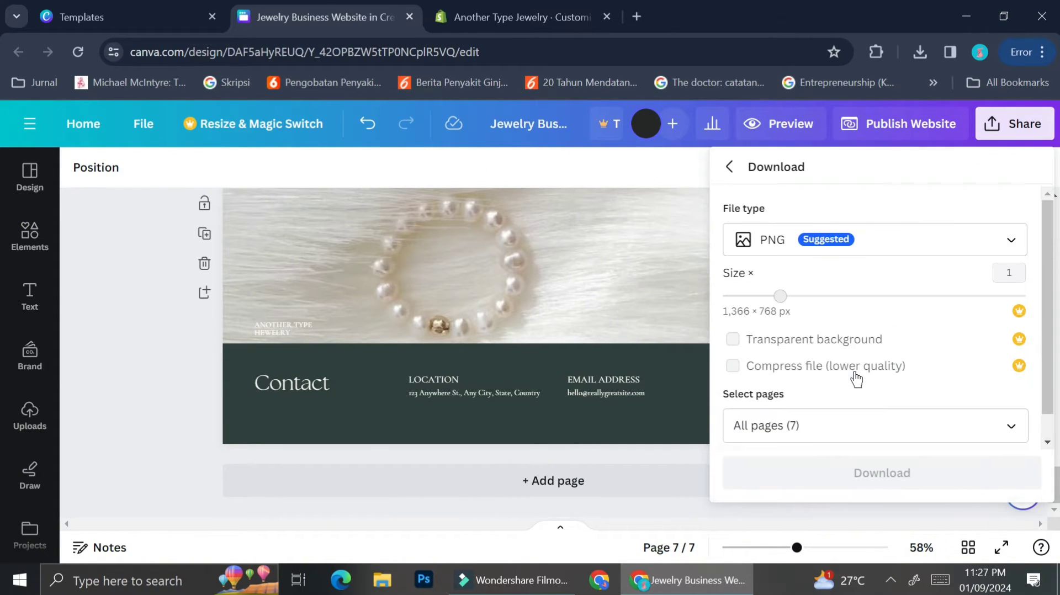
{"action": "left_click", "coordinate": [830, 243]}
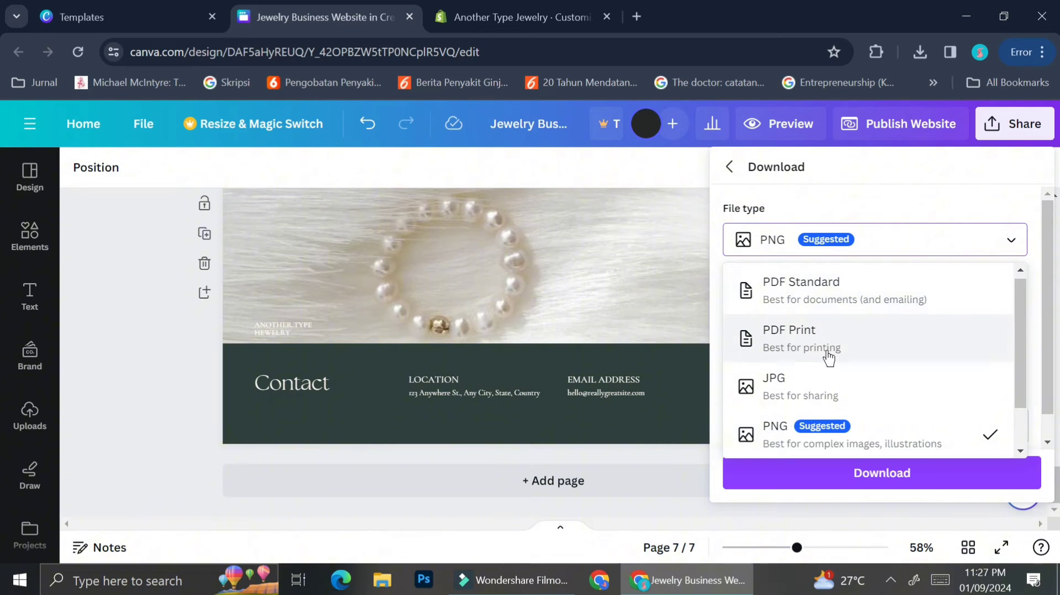
{"action": "left_click", "coordinate": [839, 443]}
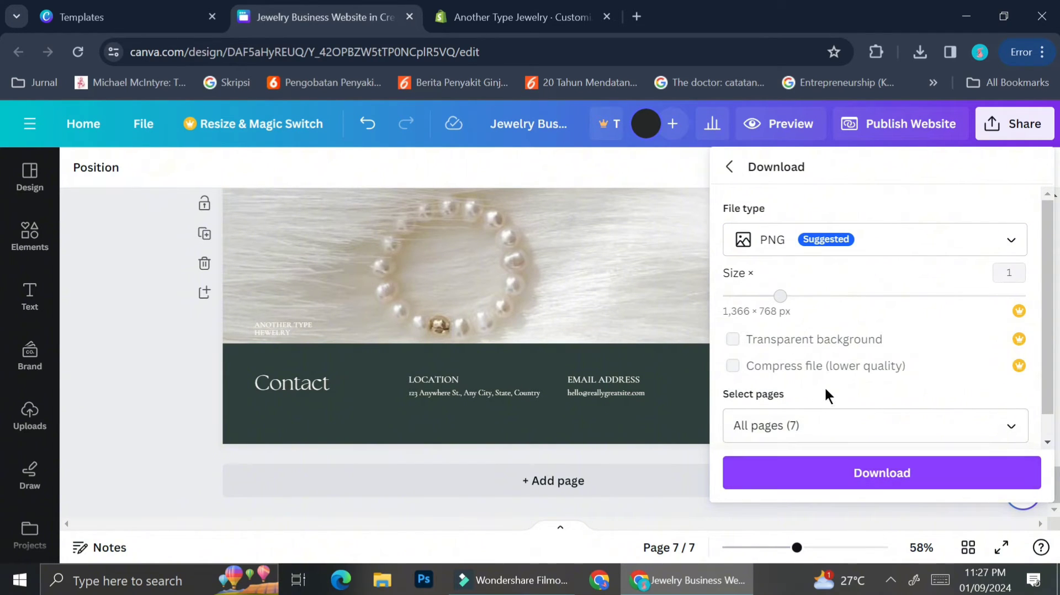
{"action": "left_click", "coordinate": [780, 428]}
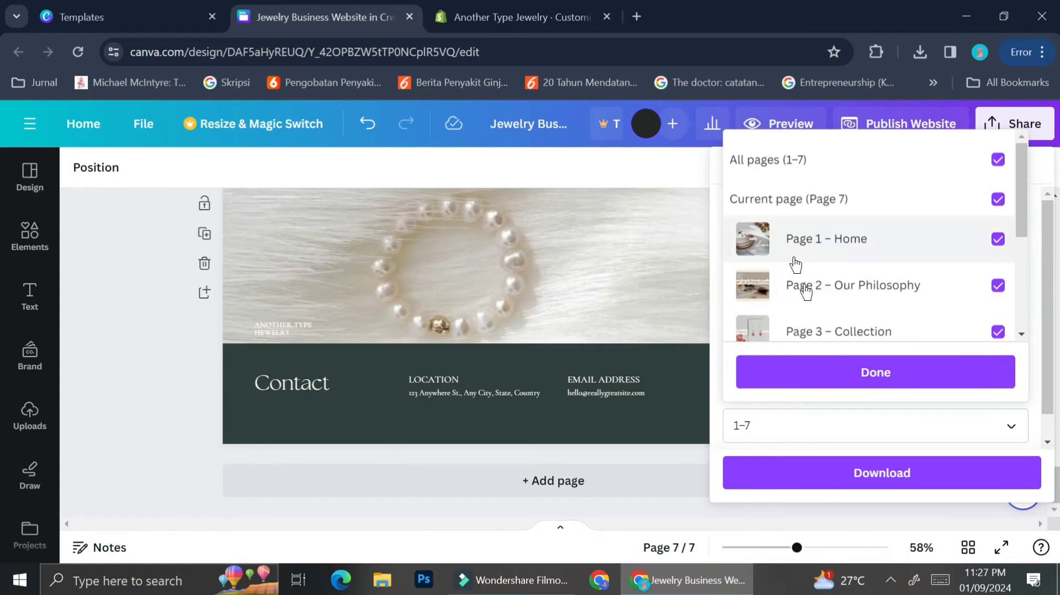
{"action": "left_click", "coordinate": [848, 382]}
{"action": "scroll", "coordinate": [849, 380], "scroll_direction": "down", "scroll_amount": 1}
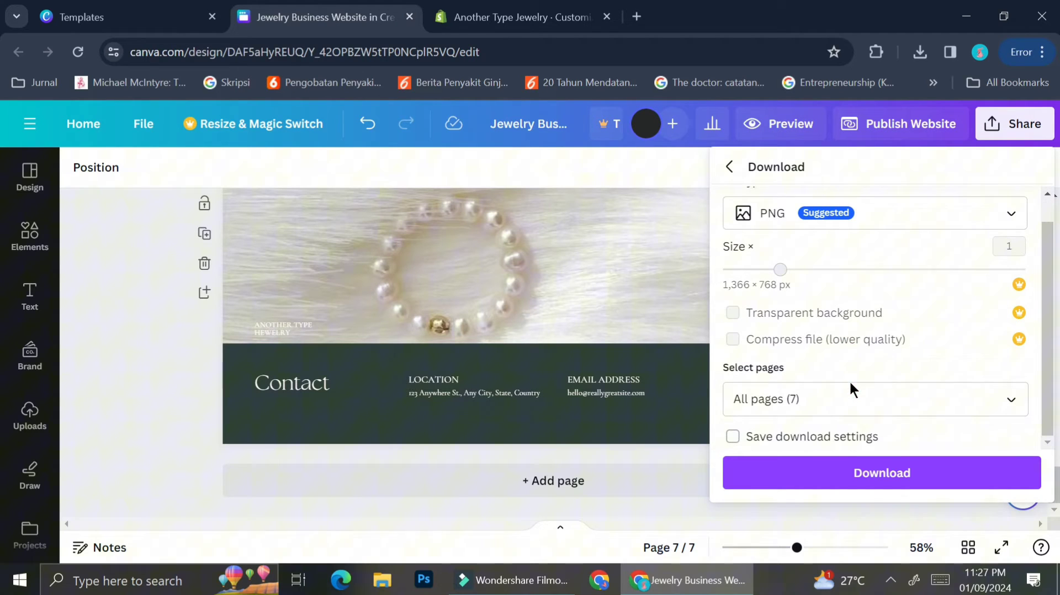
{"action": "left_click", "coordinate": [846, 473]}
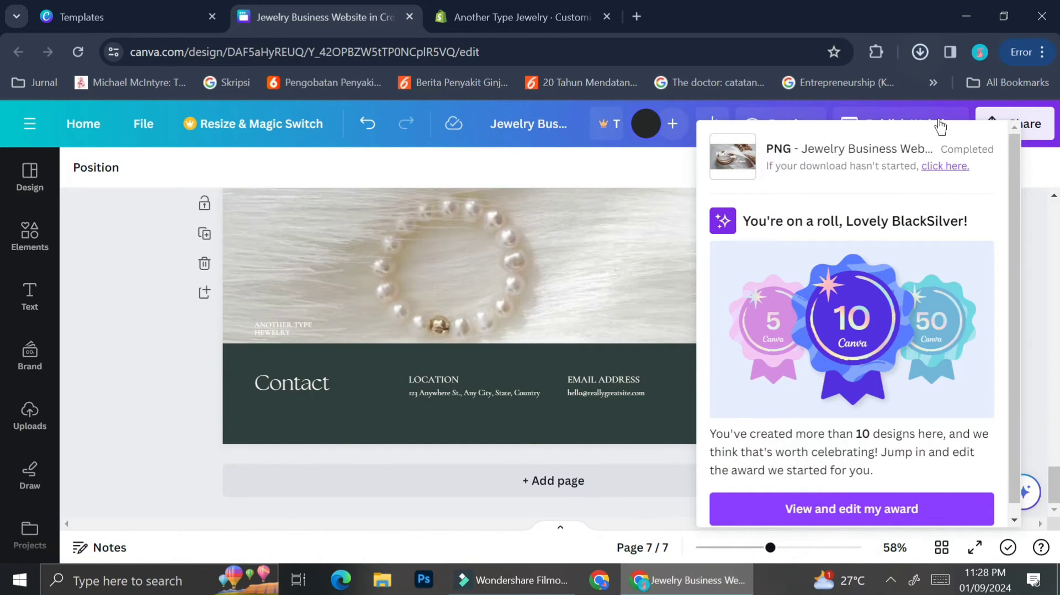
Extract all seven PNGs from the downloaded zip into Downloads and minimize WinRAR.
{"action": "left_click", "coordinate": [921, 53]}
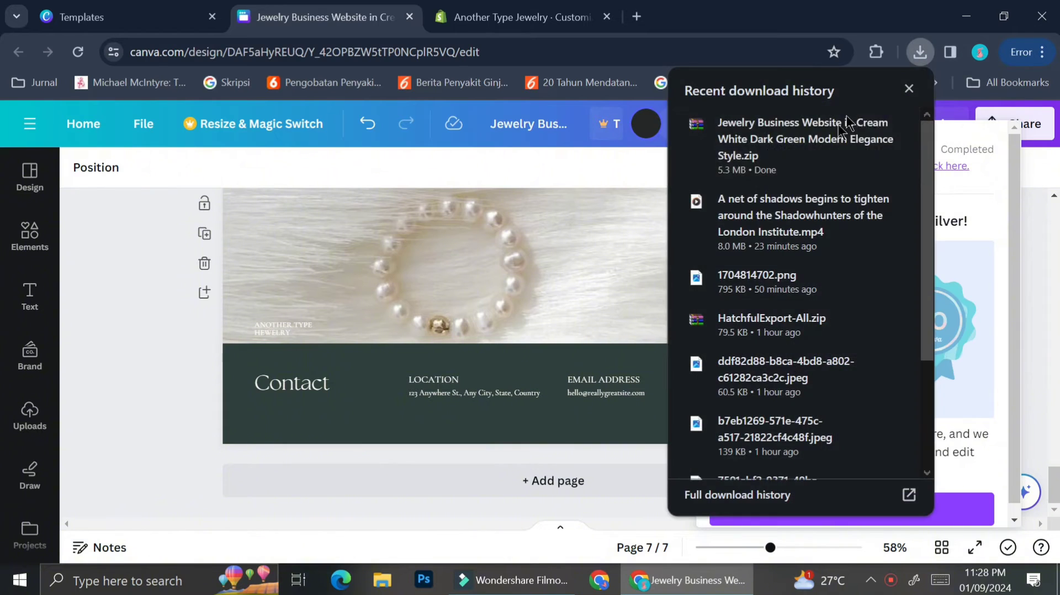
{"action": "left_click", "coordinate": [806, 140]}
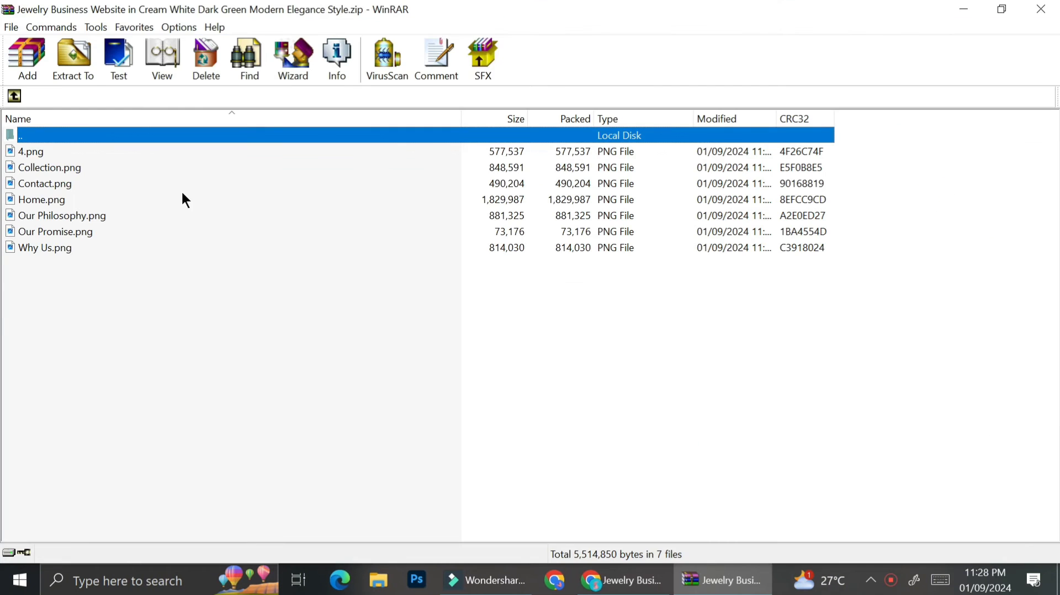
{"action": "left_click", "coordinate": [51, 154]}
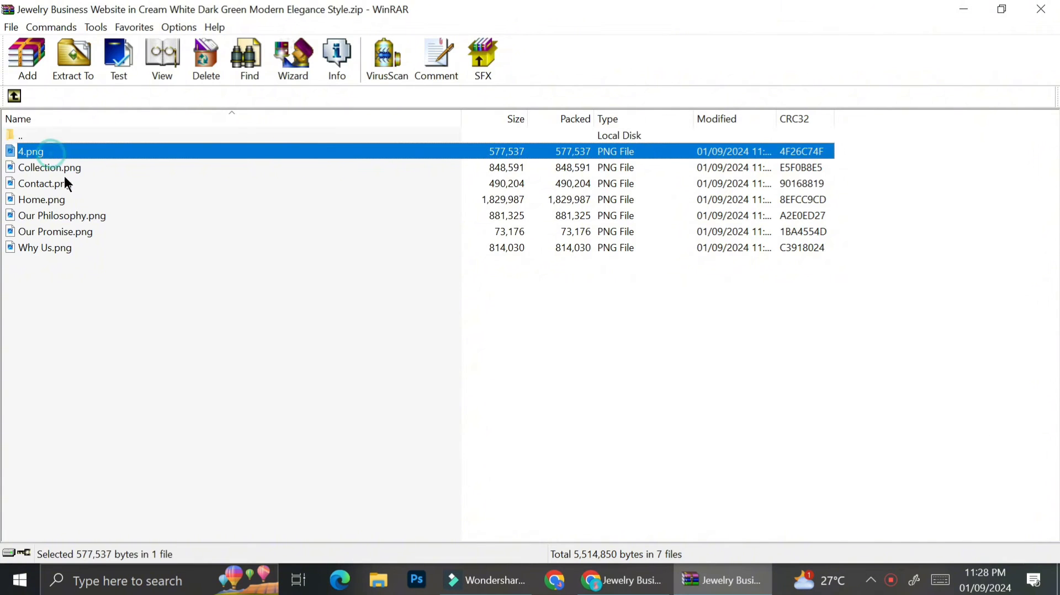
{"action": "left_click", "coordinate": [86, 250], "text": "shift"}
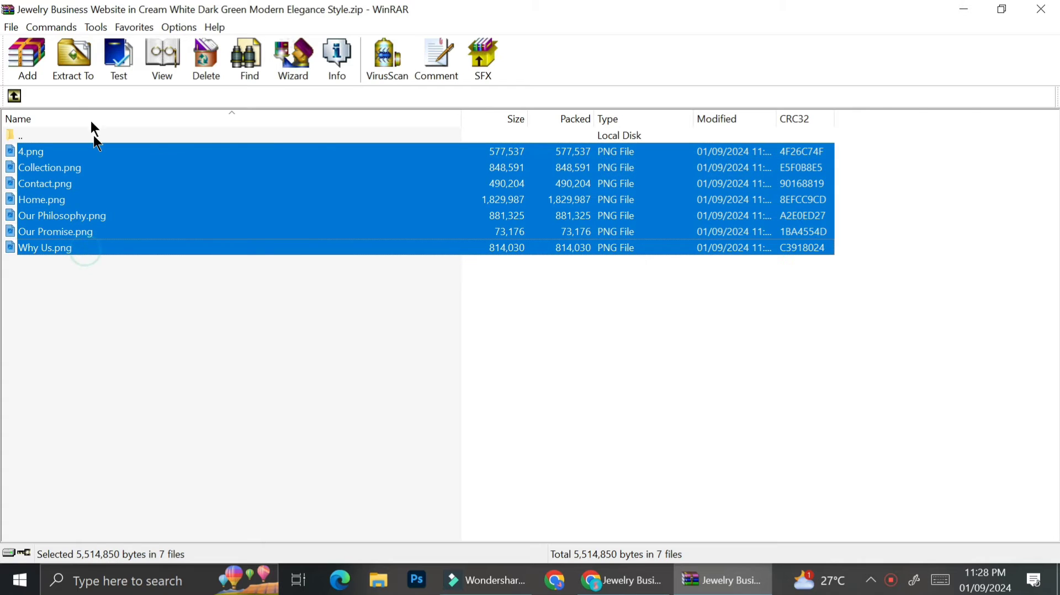
{"action": "left_click", "coordinate": [63, 72]}
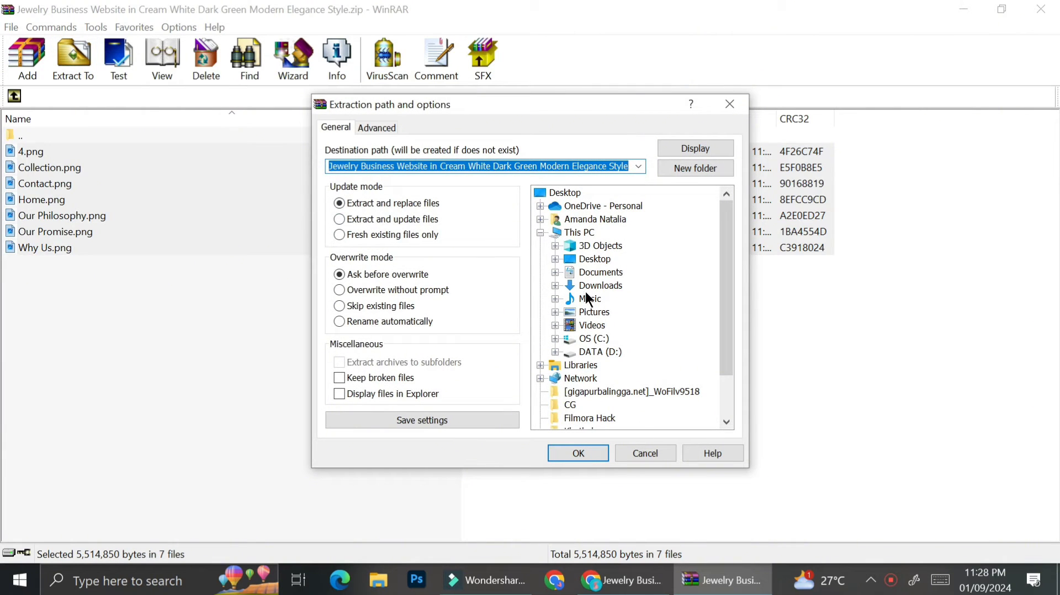
{"action": "left_click", "coordinate": [585, 287]}
{"action": "scroll", "coordinate": [602, 232], "scroll_direction": "down", "scroll_amount": 2}
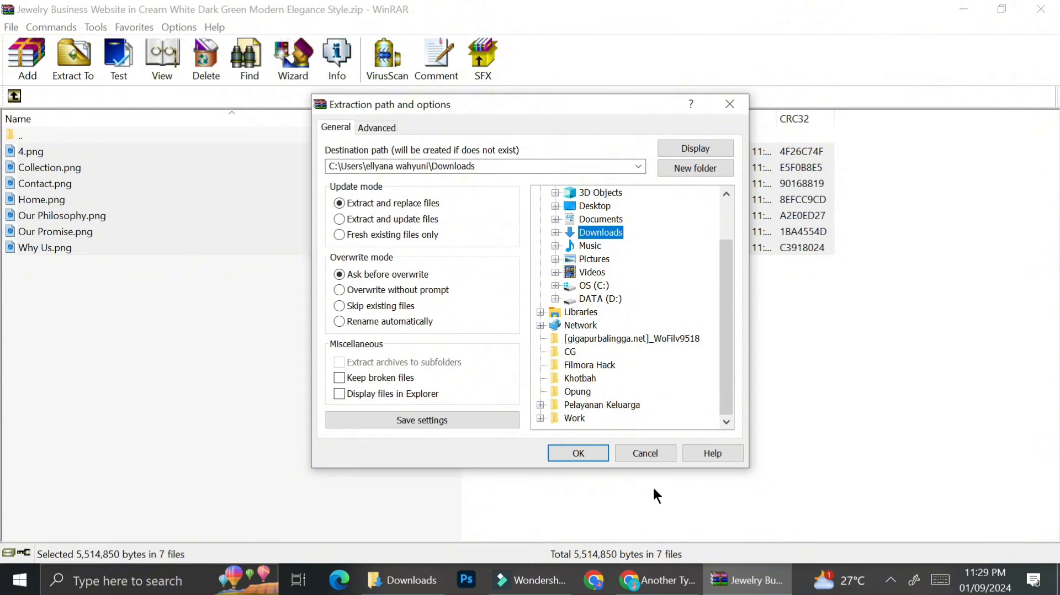
{"action": "left_click", "coordinate": [577, 453]}
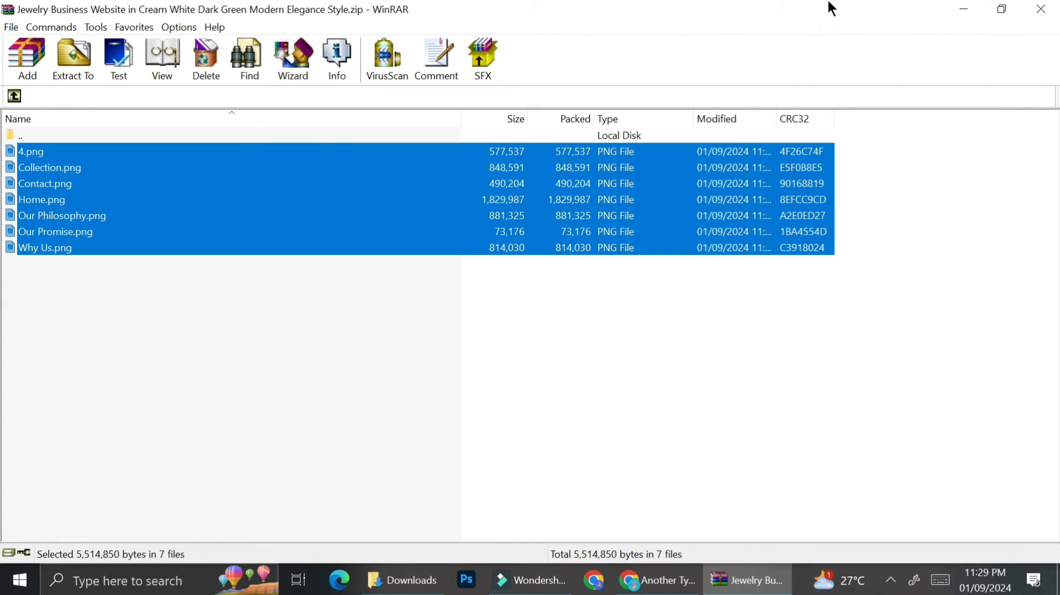
{"action": "left_click", "coordinate": [964, 10]}
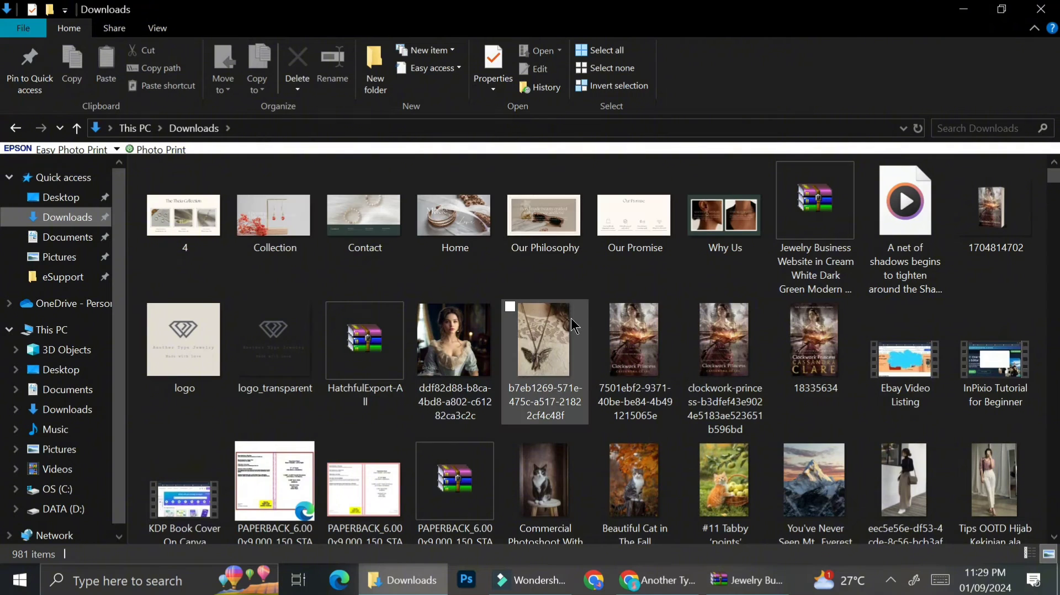
Upload the seven extracted PNGs and choose Home as the banner's first image.
{"action": "left_click", "coordinate": [963, 10]}
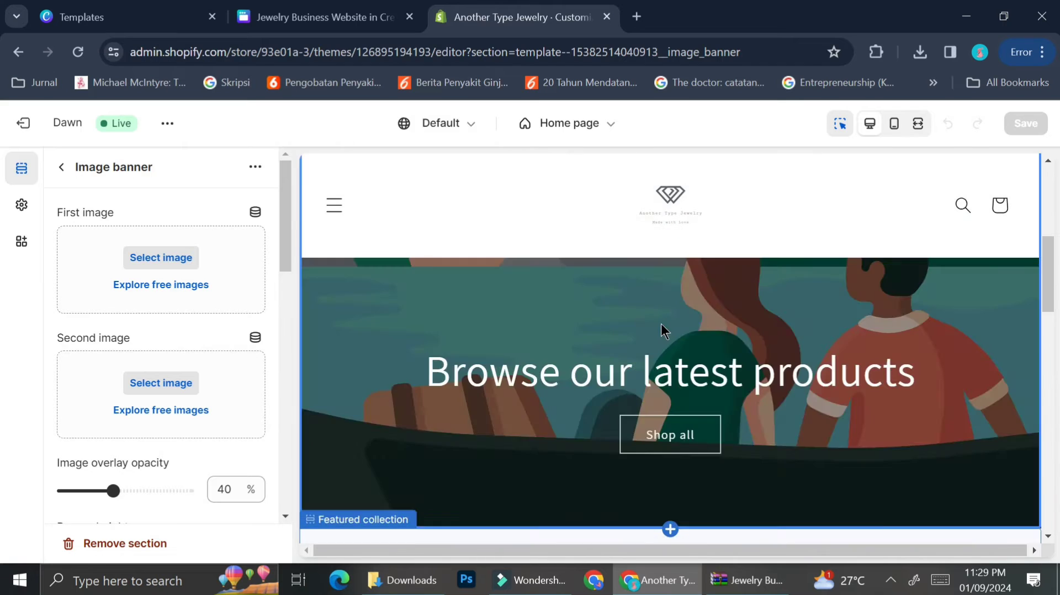
{"action": "scroll", "coordinate": [660, 322], "scroll_direction": "down", "scroll_amount": 5}
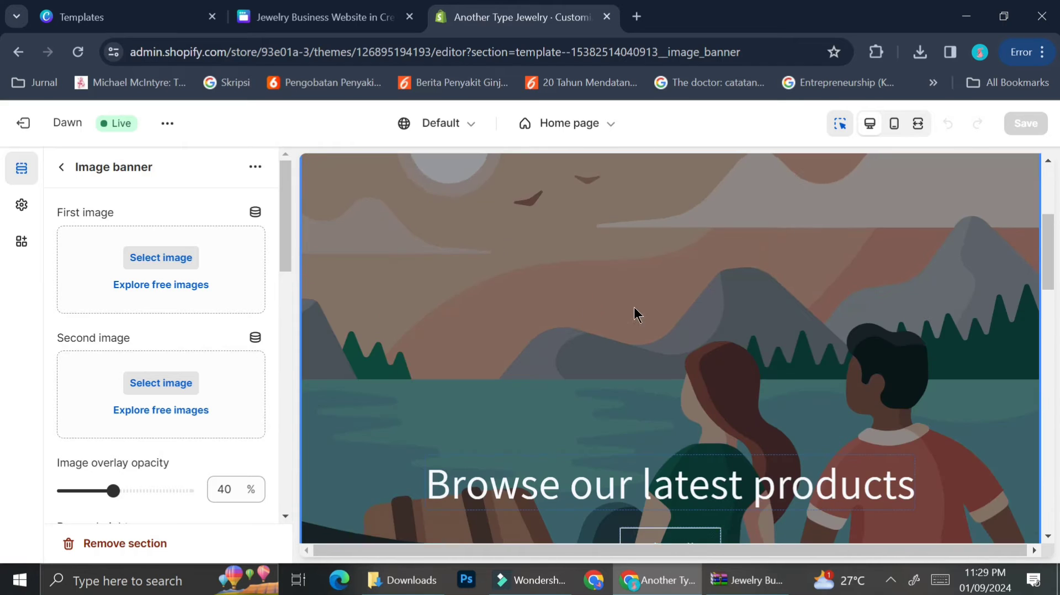
{"action": "left_click", "coordinate": [164, 258]}
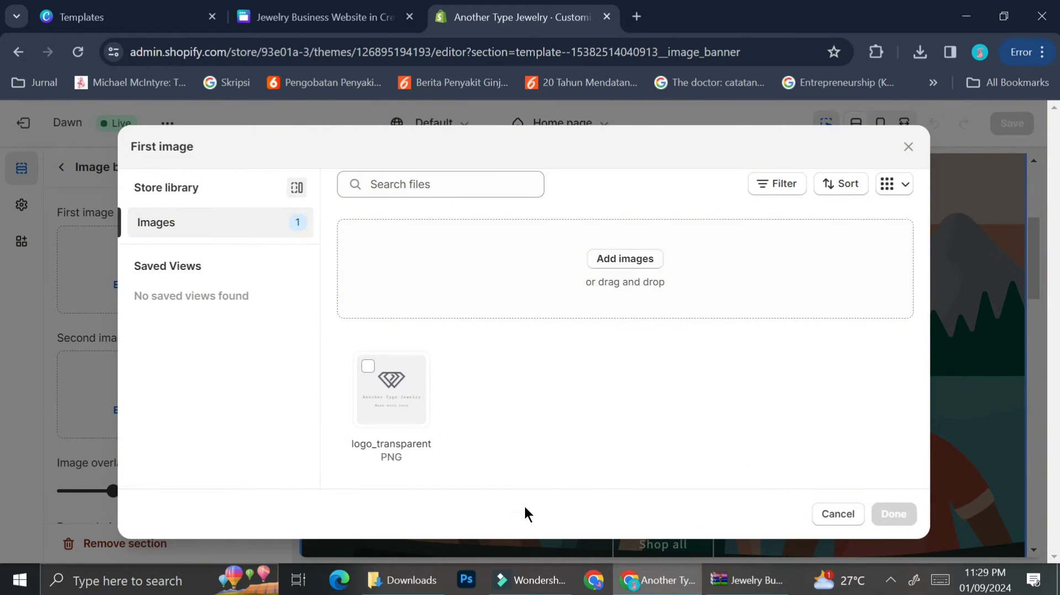
{"action": "left_click", "coordinate": [419, 584]}
{"action": "left_click", "coordinate": [213, 240]}
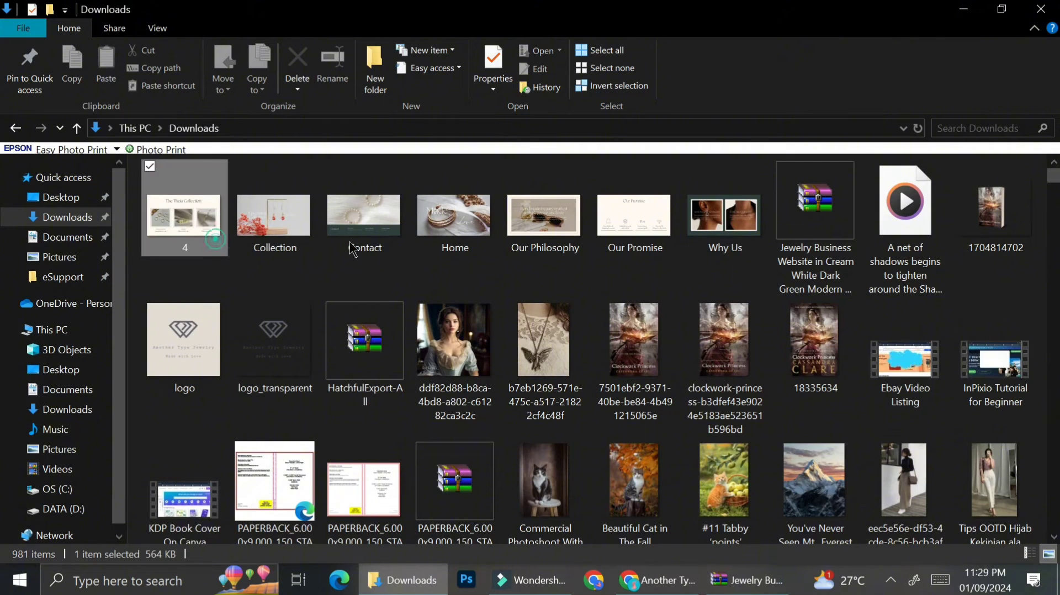
{"action": "left_click", "coordinate": [709, 226], "text": "shift"}
{"action": "left_click_drag", "start_coordinate": [185, 215], "coordinate": [755, 290]}
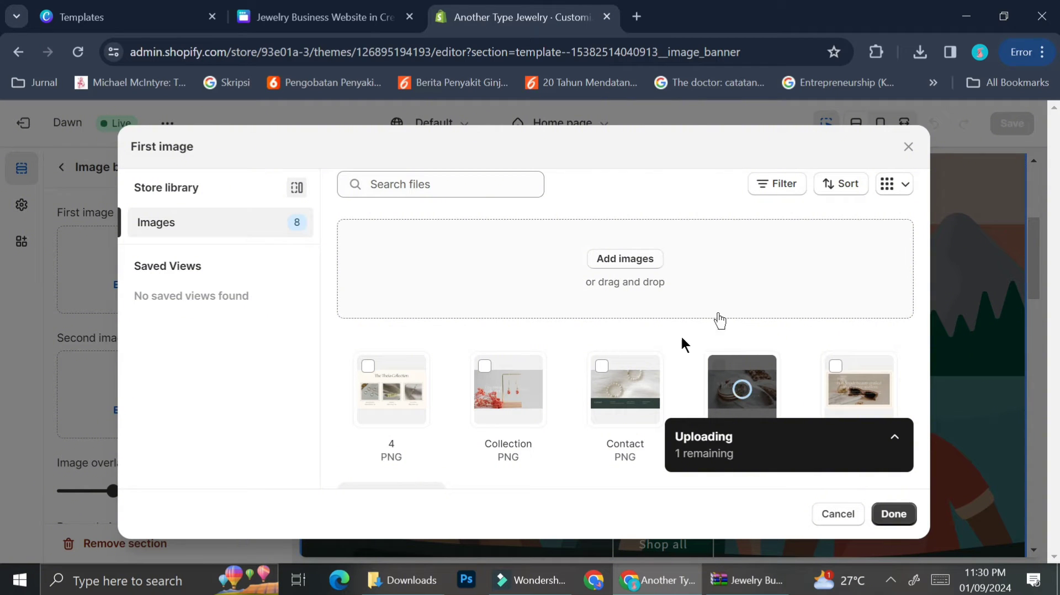
{"action": "left_click", "coordinate": [745, 245]}
{"action": "left_click", "coordinate": [894, 514]}
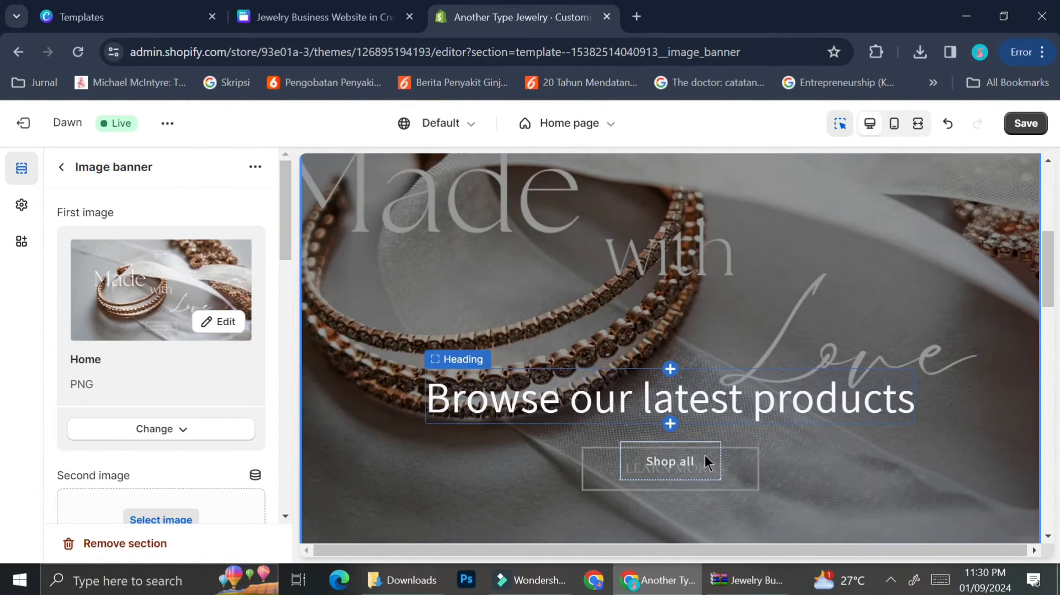
Delete the Browse our latest products heading from the image banner.
{"action": "left_click", "coordinate": [588, 469]}
{"action": "left_click", "coordinate": [703, 394]}
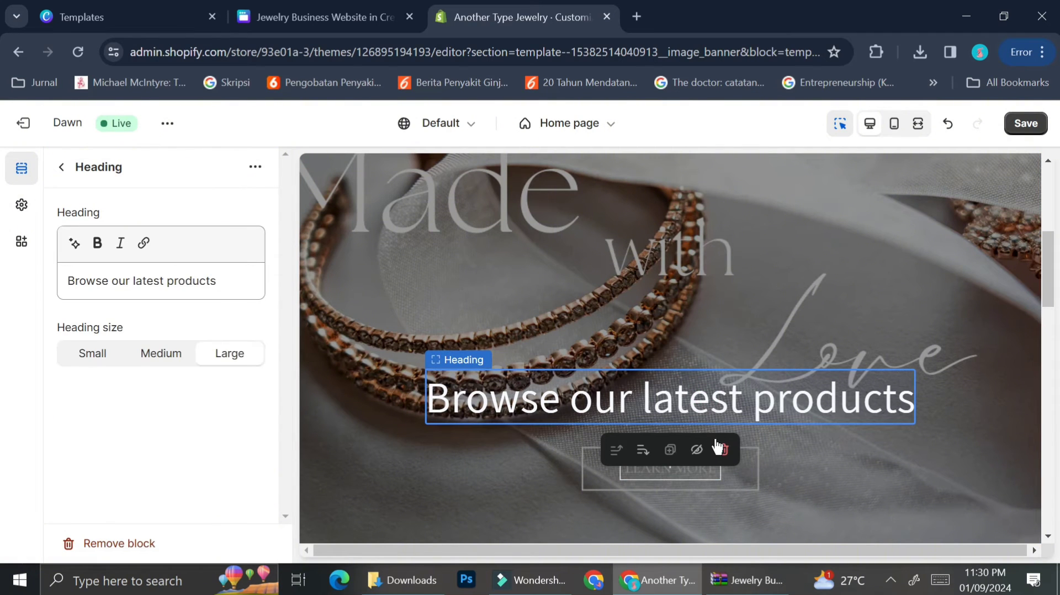
{"action": "left_click", "coordinate": [721, 449]}
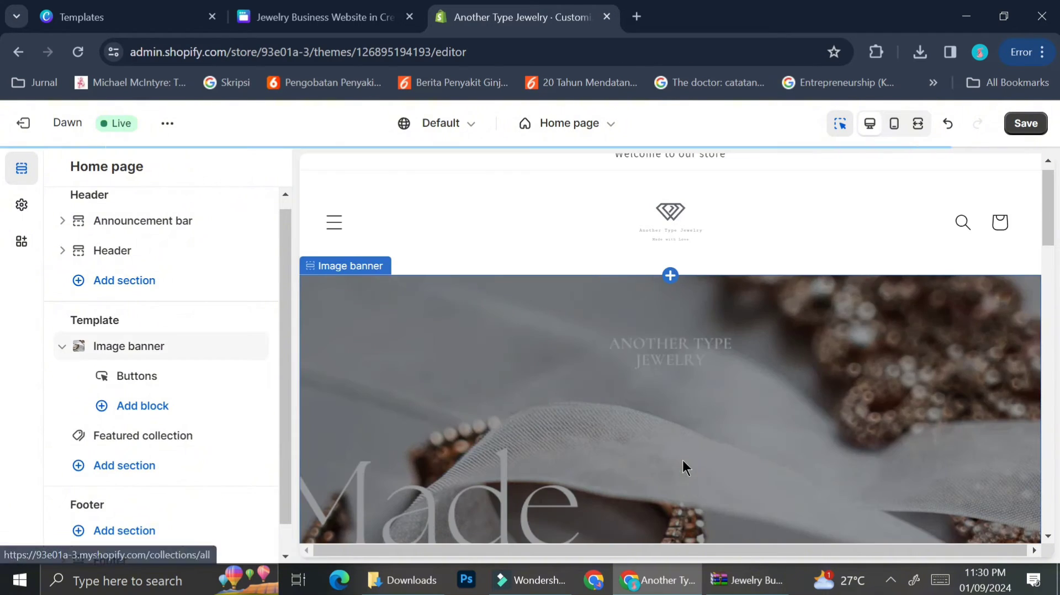
Review the Shop all buttons block, then the Featured products section settings.
{"action": "scroll", "coordinate": [690, 359], "scroll_direction": "down", "scroll_amount": 8}
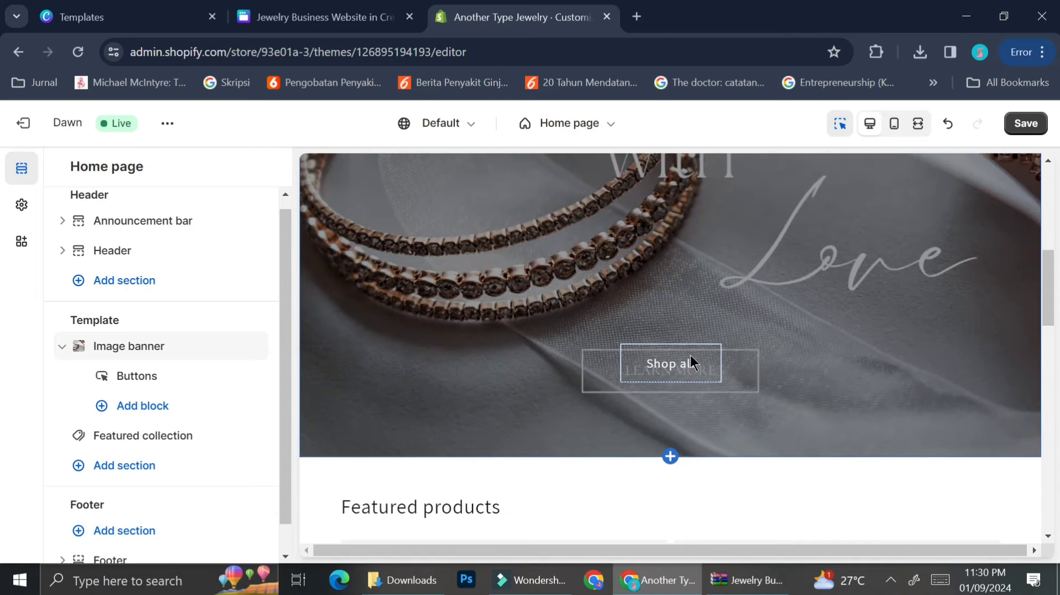
{"action": "left_click", "coordinate": [691, 363]}
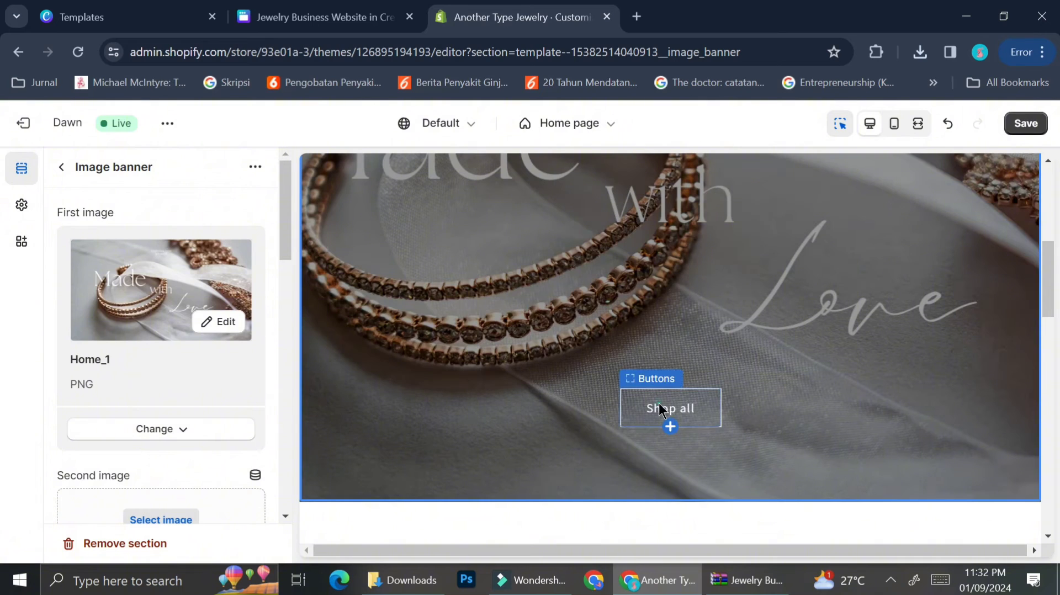
{"action": "left_click", "coordinate": [661, 408]}
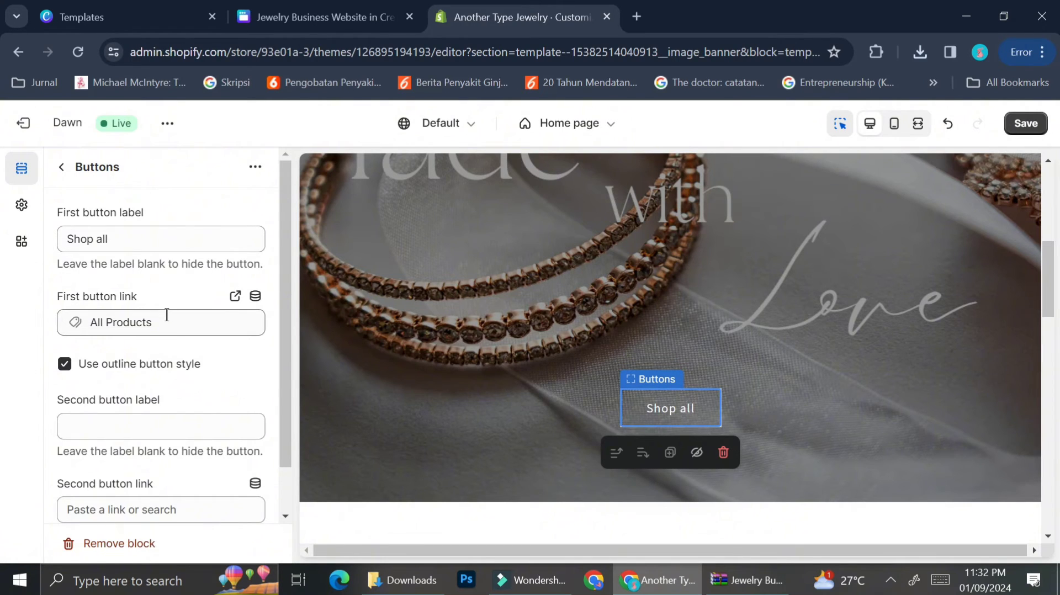
{"action": "scroll", "coordinate": [171, 238], "scroll_direction": "down", "scroll_amount": 1}
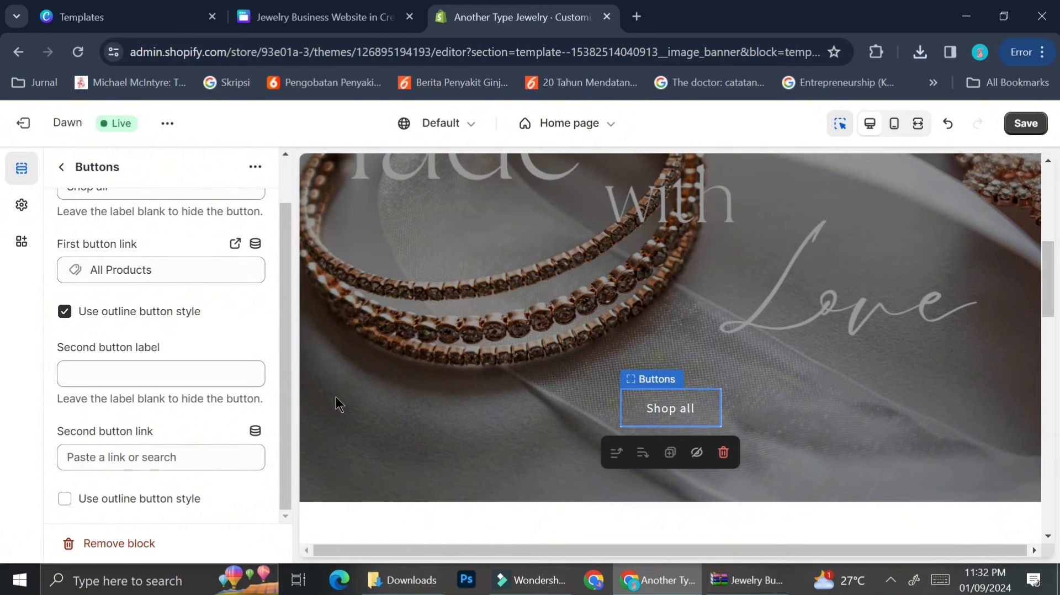
{"action": "scroll", "coordinate": [691, 244], "scroll_direction": "down", "scroll_amount": 5}
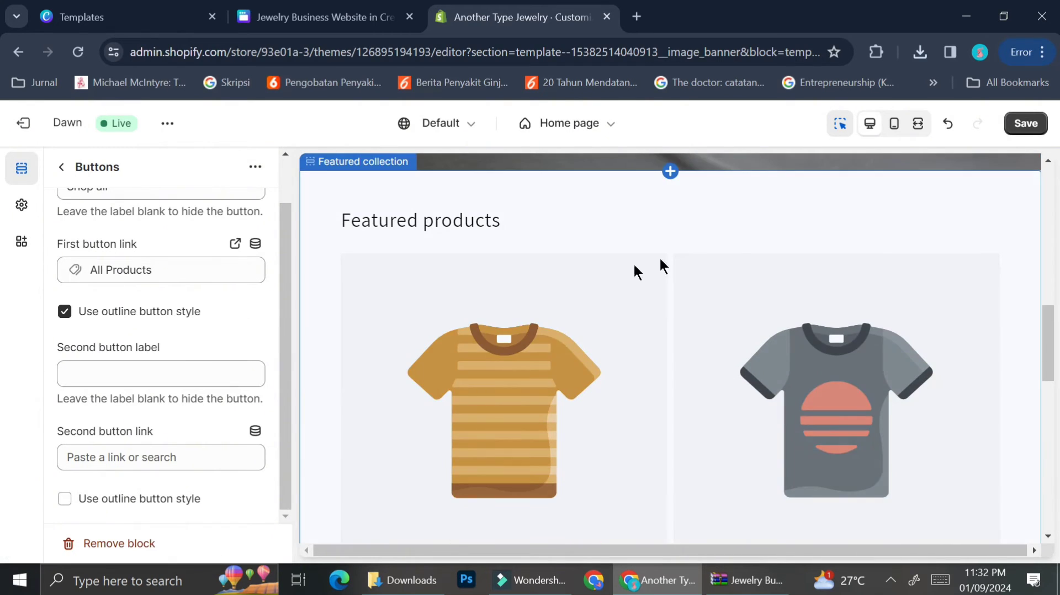
{"action": "left_click", "coordinate": [625, 268]}
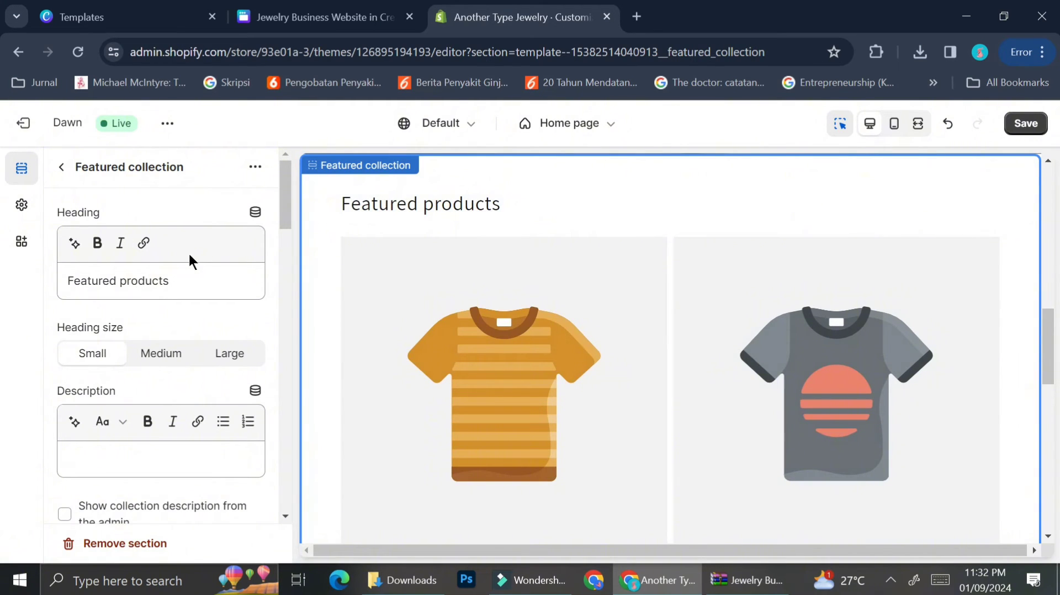
Scroll through the Featured collection section's settings.
{"action": "scroll", "coordinate": [189, 255], "scroll_direction": "down", "scroll_amount": 8}
{"action": "scroll", "coordinate": [189, 255], "scroll_direction": "up", "scroll_amount": 2}
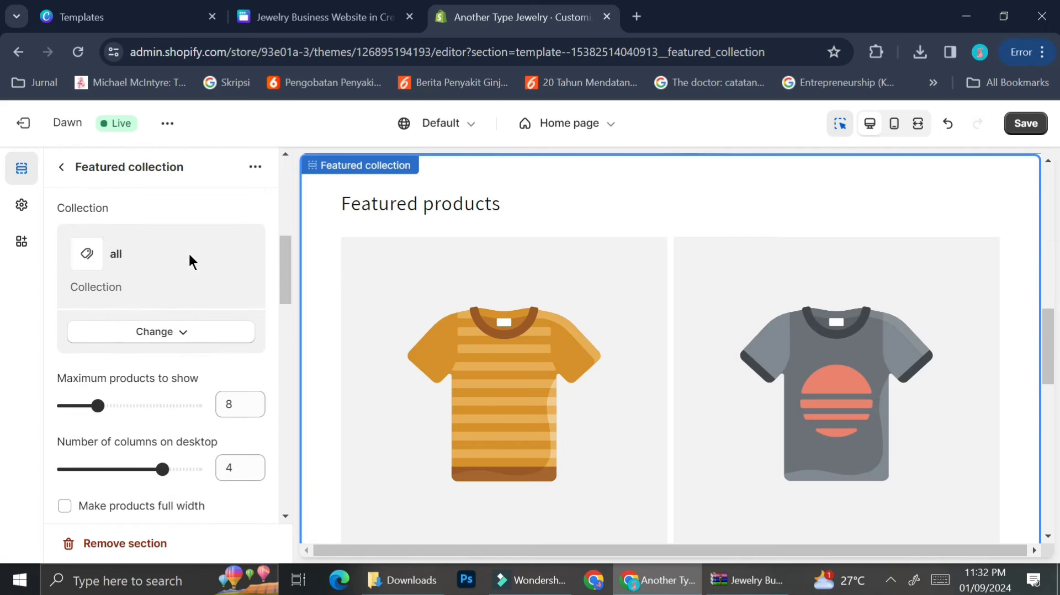
{"action": "scroll", "coordinate": [190, 254], "scroll_direction": "down", "scroll_amount": 5}
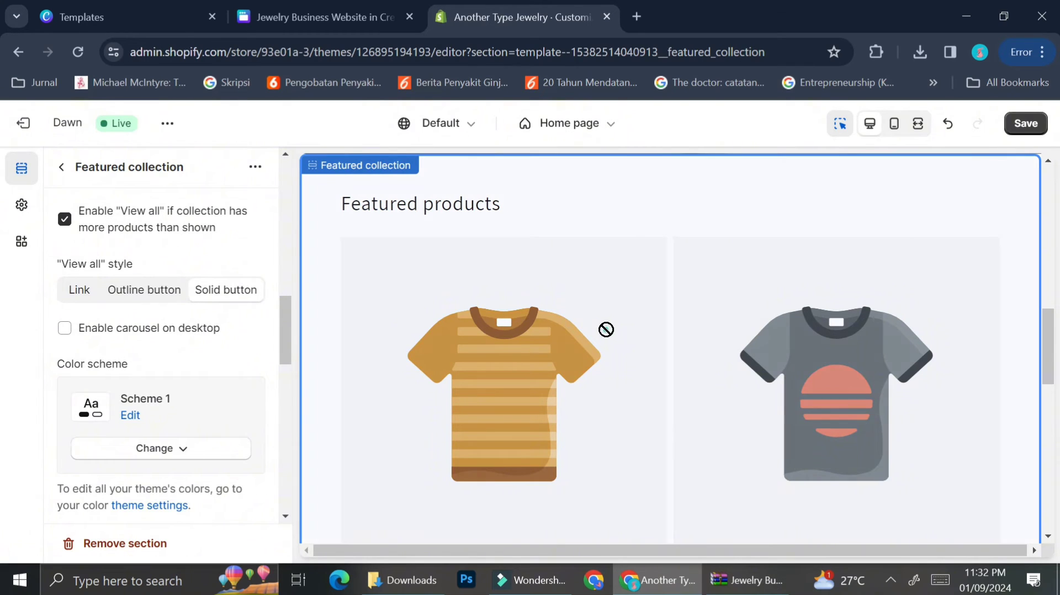
{"action": "right_click", "coordinate": [606, 330]}
{"action": "left_click", "coordinate": [605, 330]}
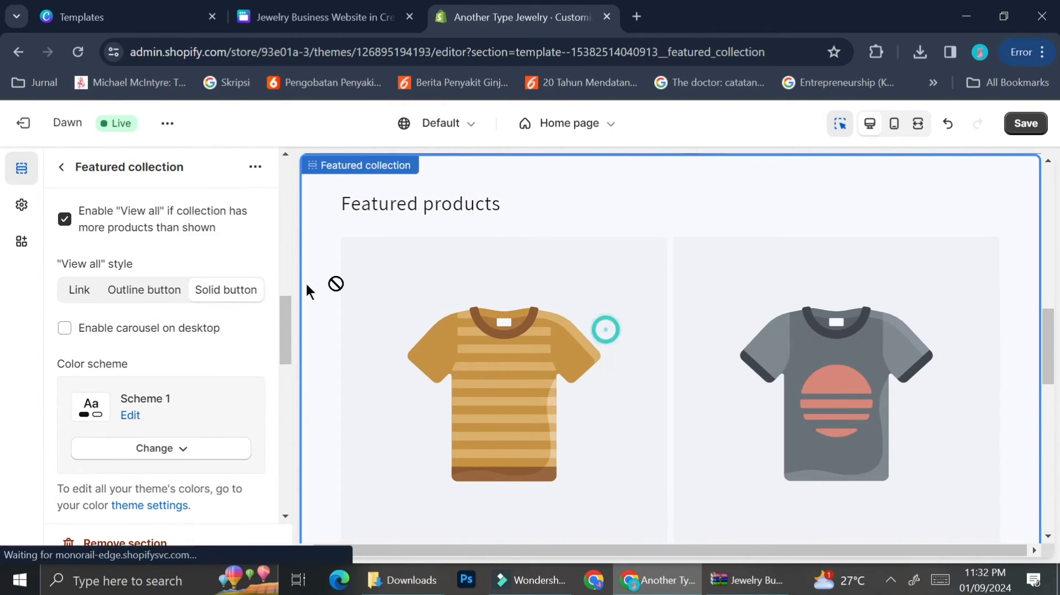
{"action": "scroll", "coordinate": [202, 286], "scroll_direction": "down", "scroll_amount": 3}
{"action": "scroll", "coordinate": [202, 285], "scroll_direction": "down", "scroll_amount": 5}
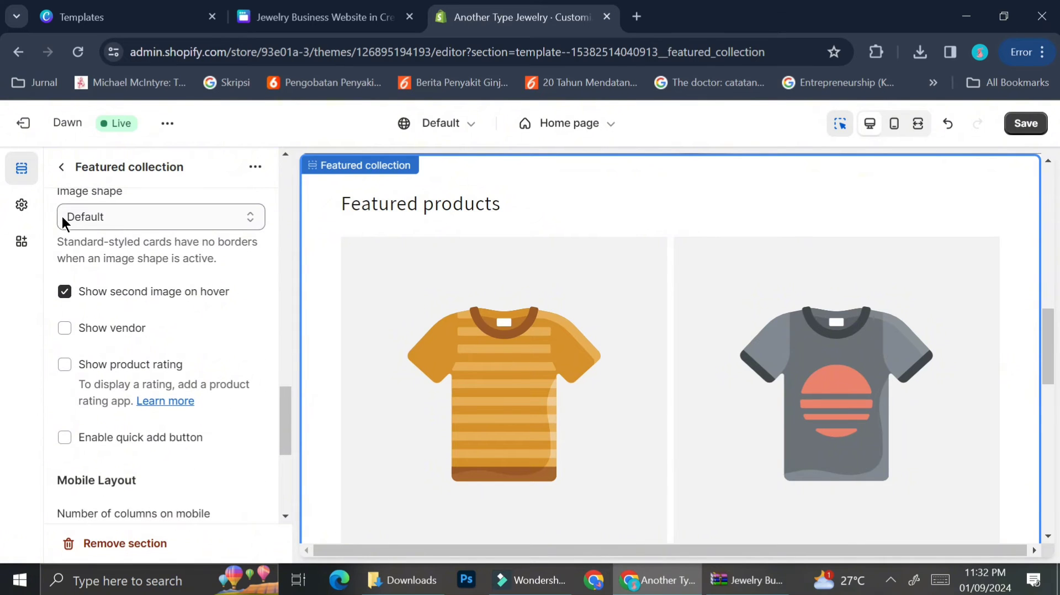
Open the Dawn theme's Theme settings, glance at App embeds, and return to the settings list.
{"action": "left_click", "coordinate": [26, 209]}
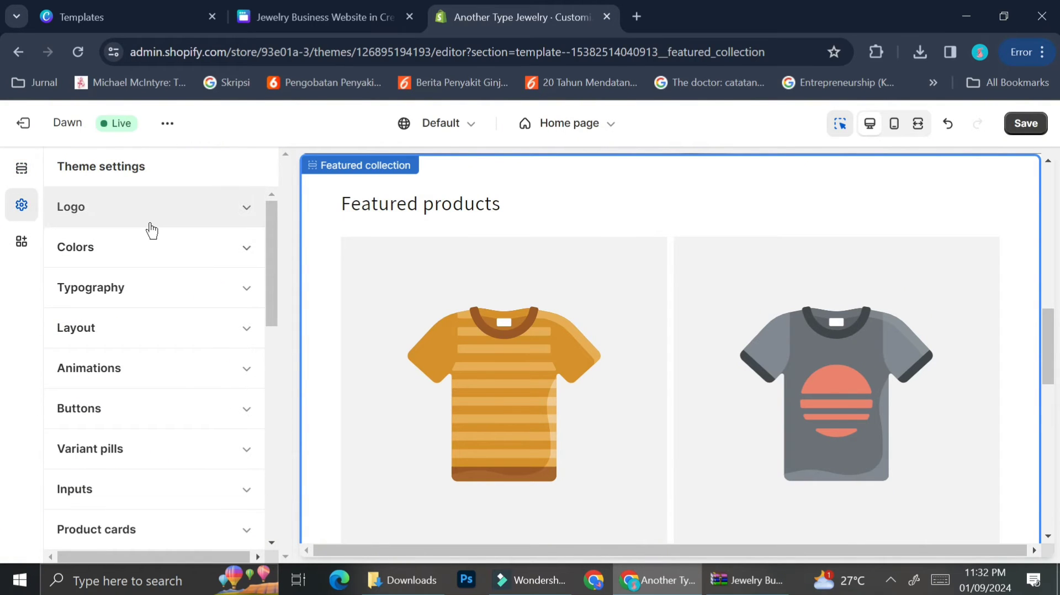
{"action": "scroll", "coordinate": [57, 219], "scroll_direction": "down", "scroll_amount": 3}
{"action": "left_click", "coordinate": [25, 241]}
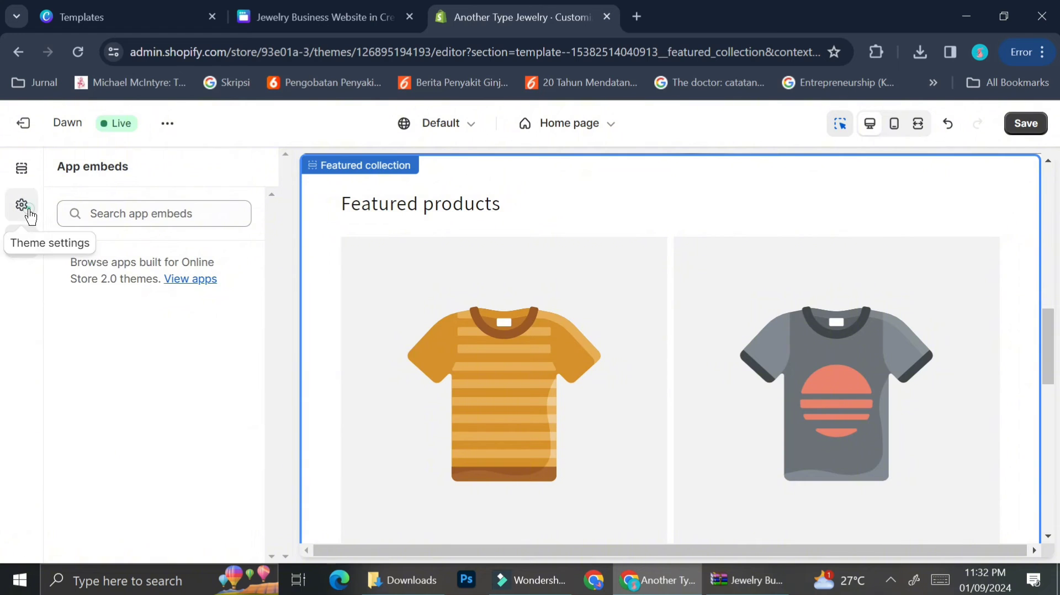
{"action": "left_click", "coordinate": [27, 214]}
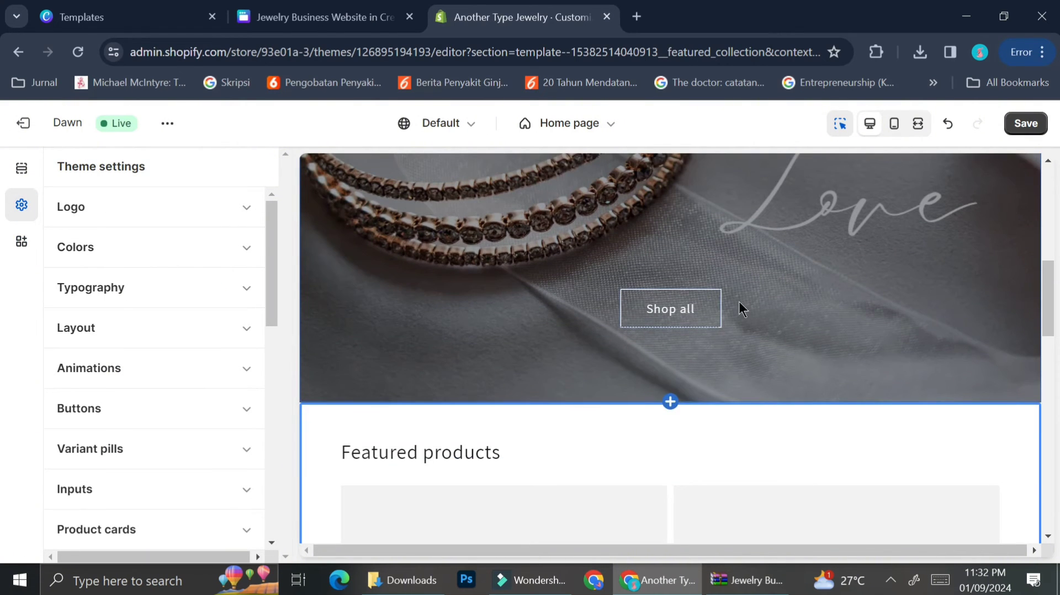
Add a new Image banner section below the first banner.
{"action": "left_click", "coordinate": [672, 401]}
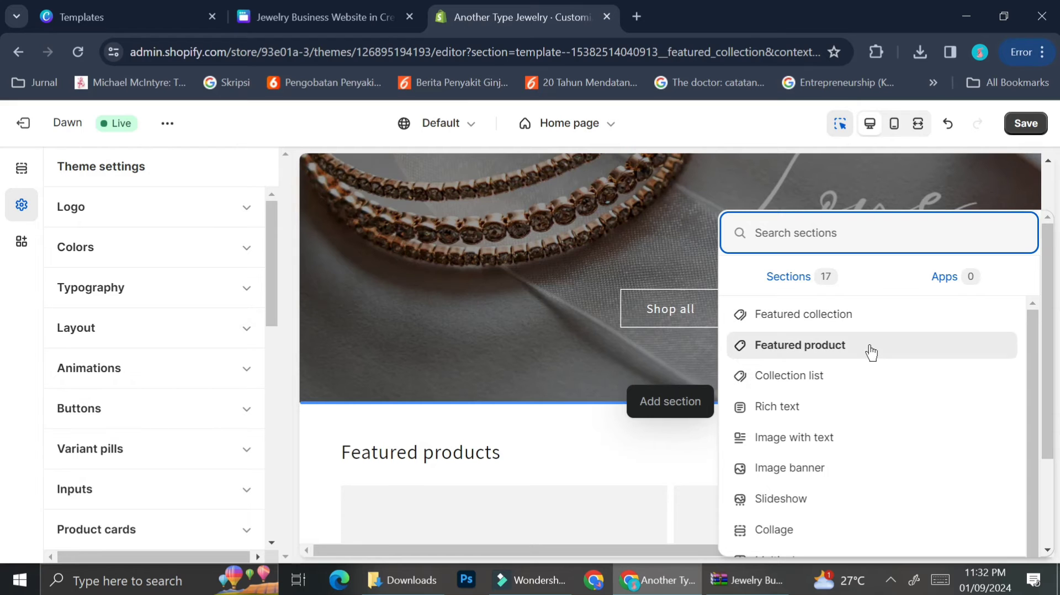
{"action": "scroll", "coordinate": [865, 377], "scroll_direction": "down", "scroll_amount": 2}
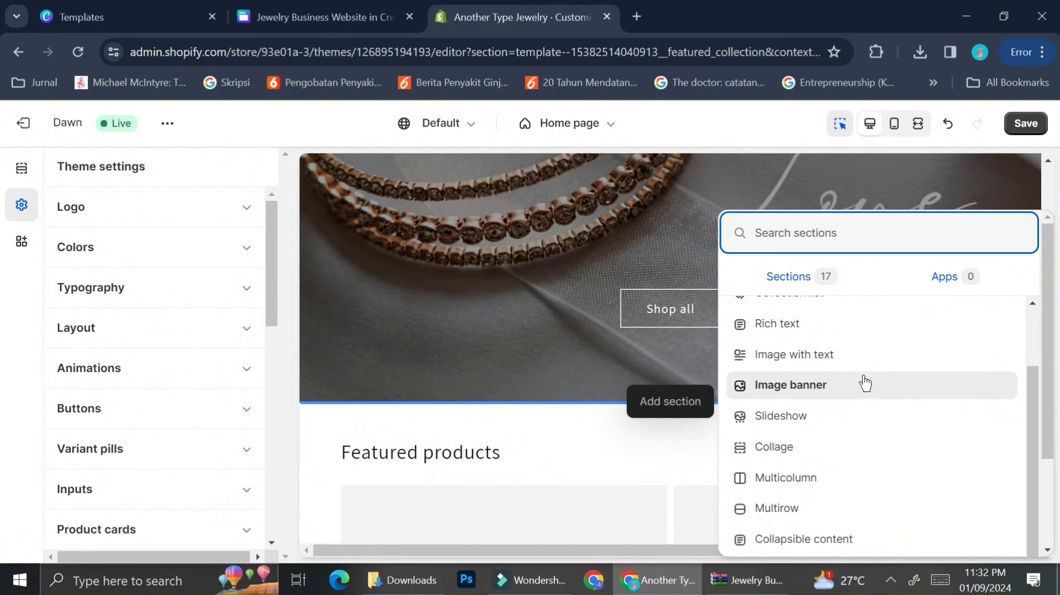
{"action": "left_click", "coordinate": [864, 385]}
{"action": "scroll", "coordinate": [608, 346], "scroll_direction": "down", "scroll_amount": 3}
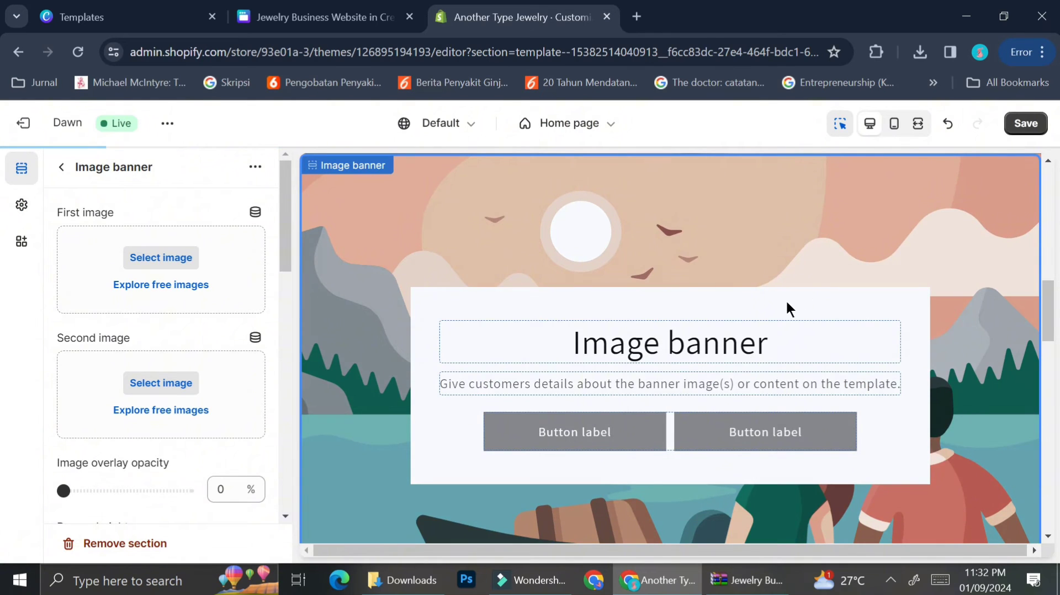
Set the uploaded Our_Philosophy PNG as the new banner's first image.
{"action": "left_click", "coordinate": [197, 257]}
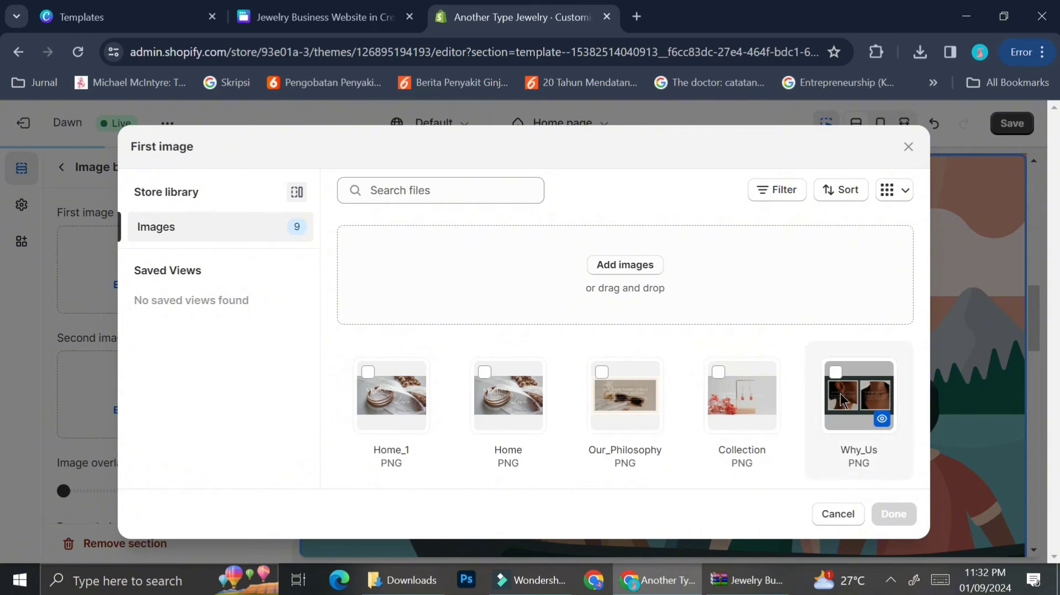
{"action": "scroll", "coordinate": [783, 387], "scroll_direction": "down", "scroll_amount": 3}
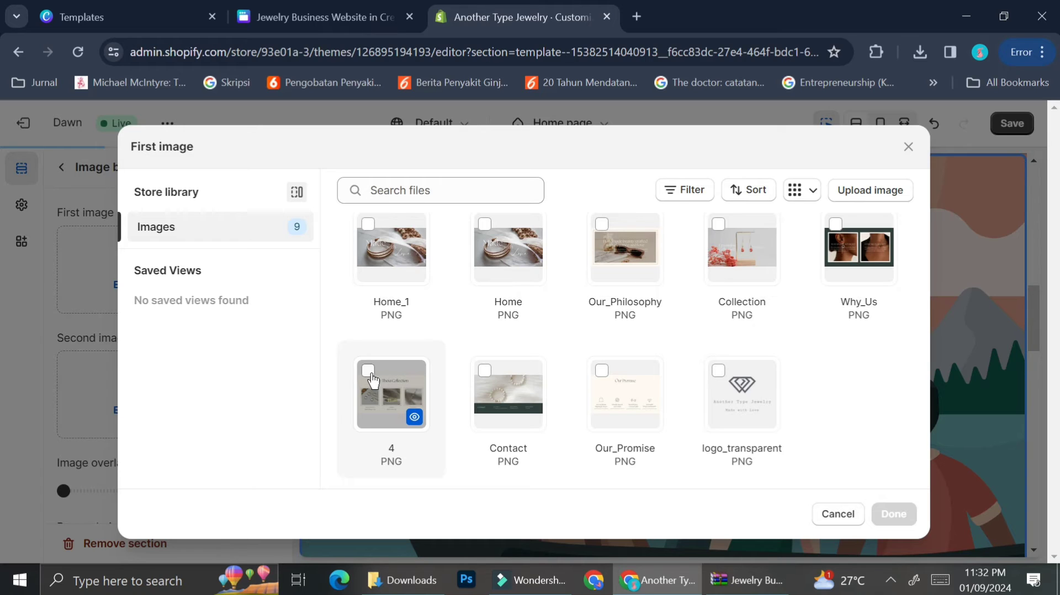
{"action": "left_click", "coordinate": [601, 224]}
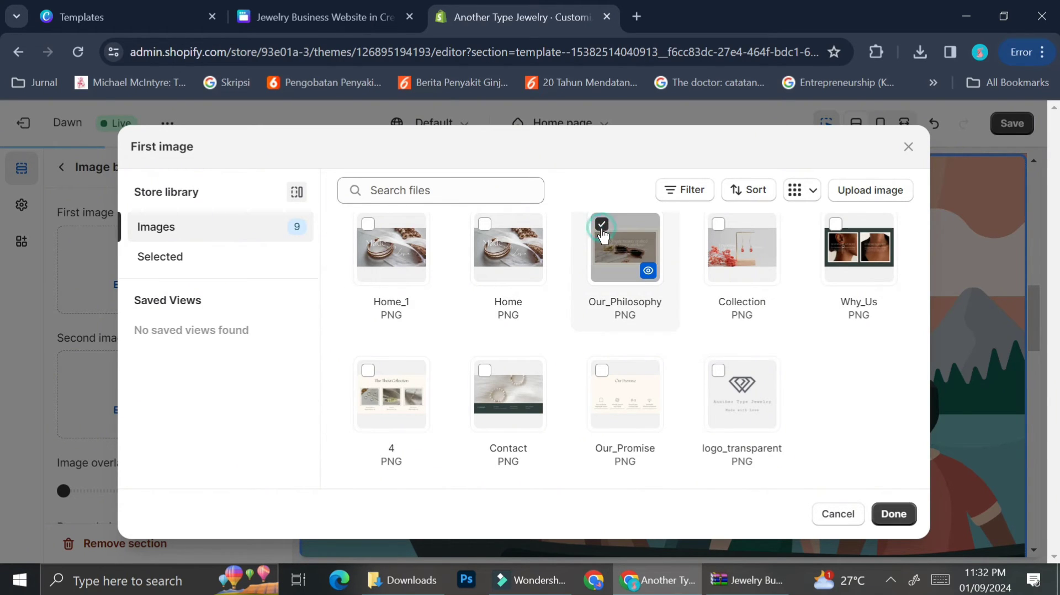
{"action": "left_click", "coordinate": [893, 514]}
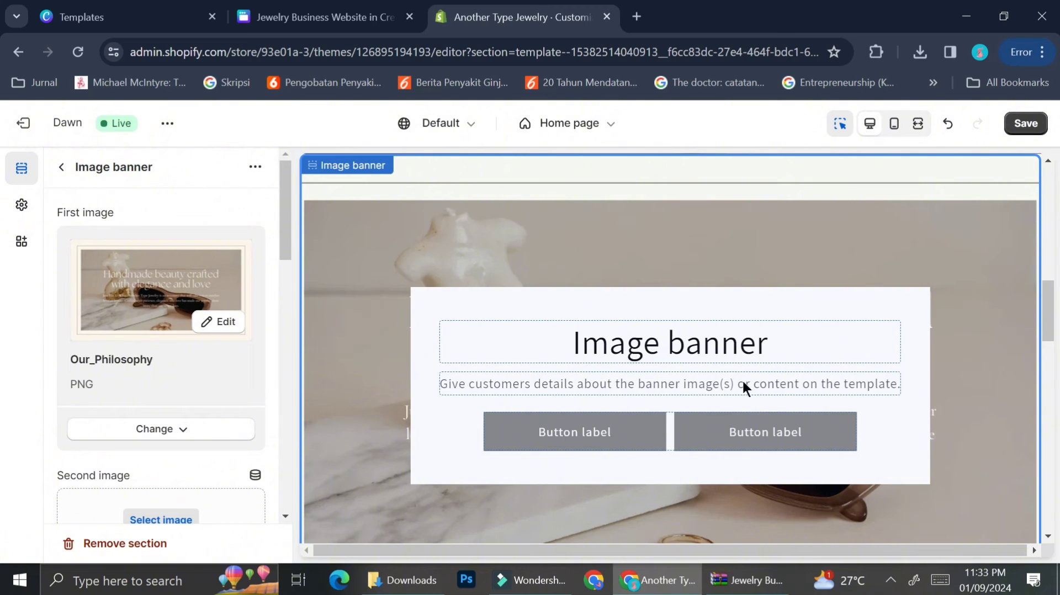
Remove the heading block from the Our_Philosophy banner.
{"action": "left_click", "coordinate": [701, 349]}
{"action": "left_click", "coordinate": [840, 233]}
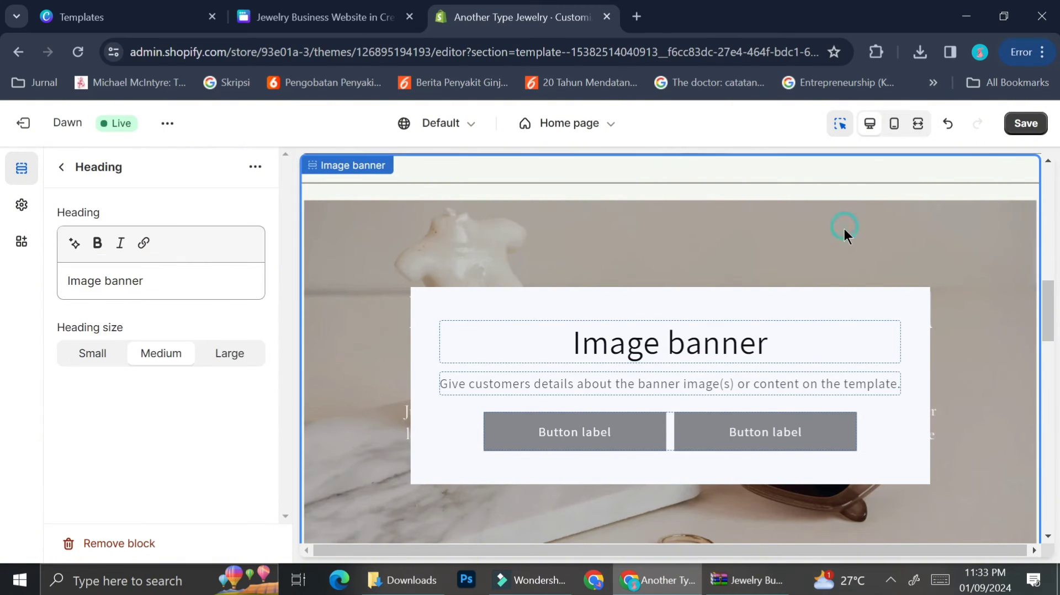
{"action": "left_click", "coordinate": [652, 360]}
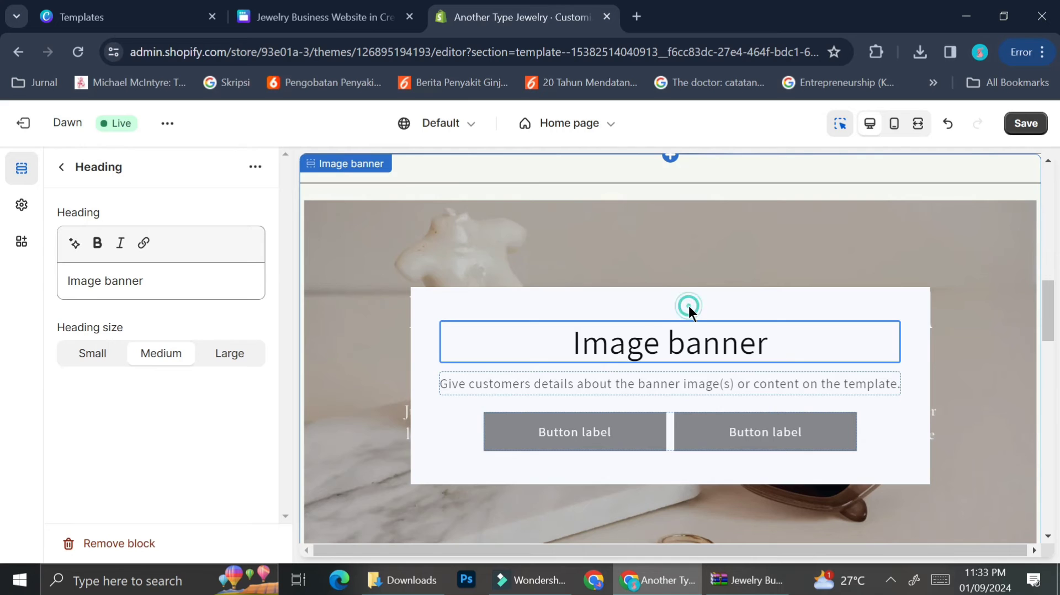
{"action": "left_click", "coordinate": [686, 314]}
{"action": "left_click", "coordinate": [612, 359]}
{"action": "right_click", "coordinate": [504, 368]}
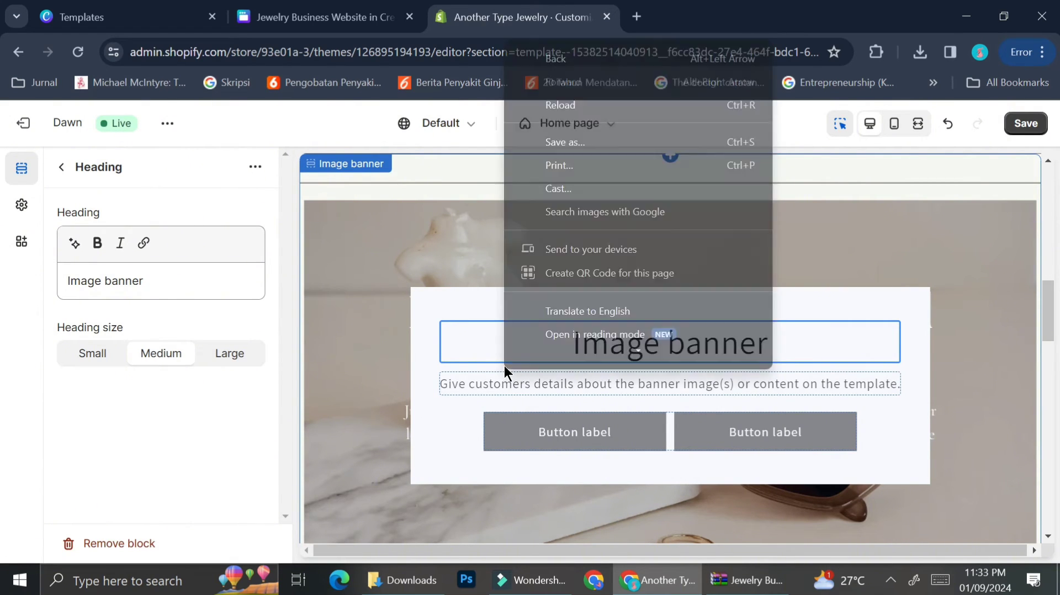
{"action": "left_click", "coordinate": [299, 450]}
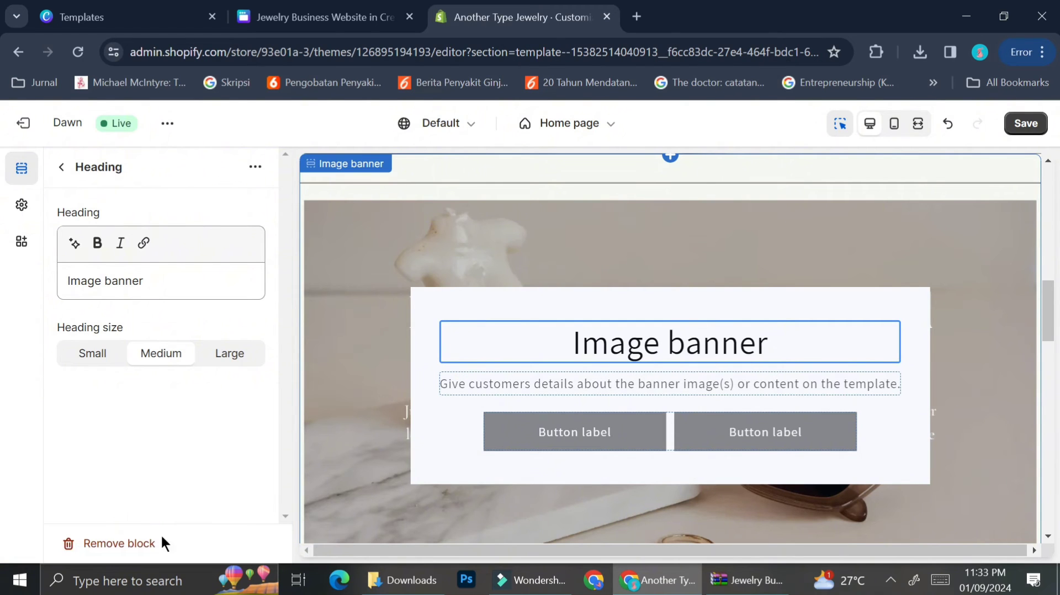
{"action": "left_click", "coordinate": [135, 539]}
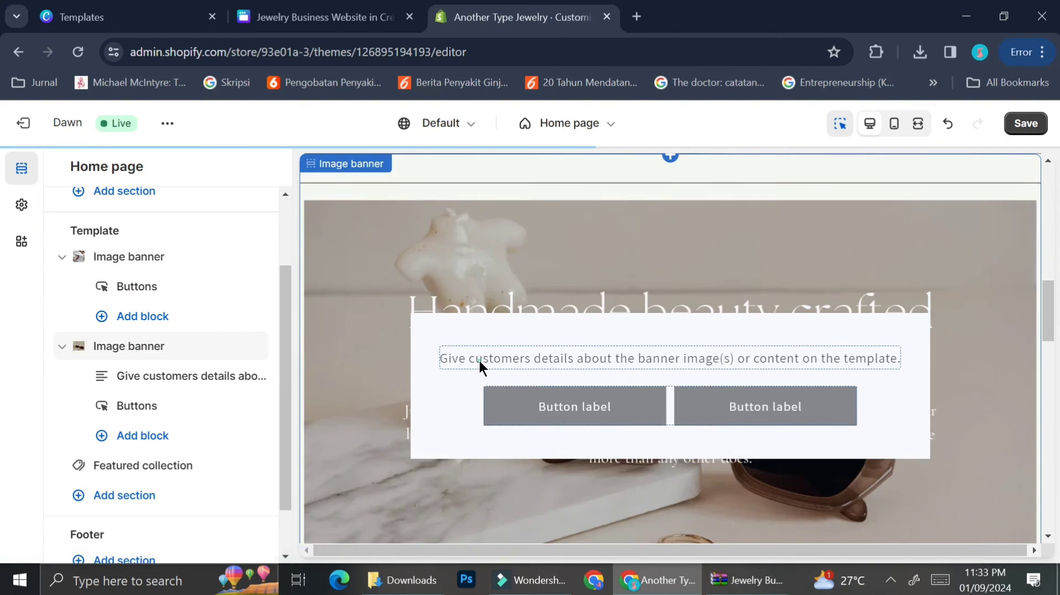
Remove the banner's description text, then delete the Our_Philosophy banner section.
{"action": "left_click", "coordinate": [478, 362]}
{"action": "left_click", "coordinate": [139, 547]}
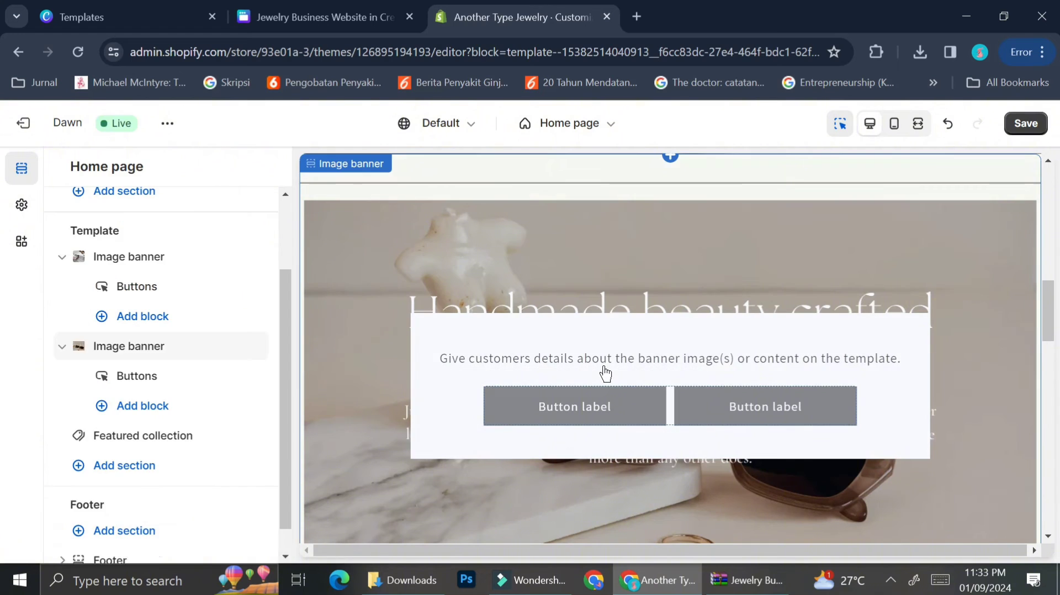
{"action": "left_click", "coordinate": [603, 371]}
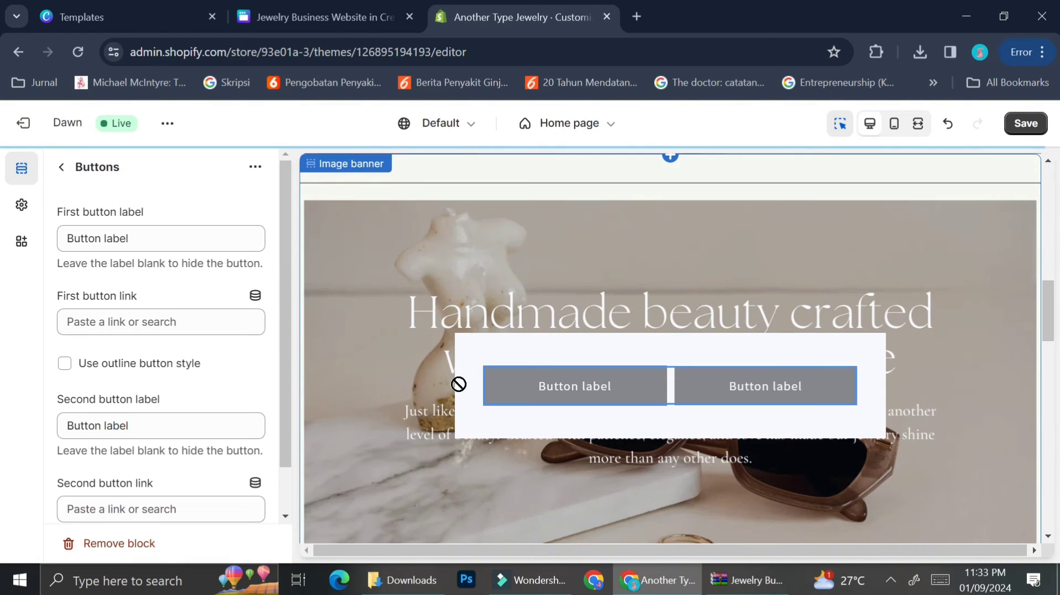
{"action": "left_click", "coordinate": [610, 352]}
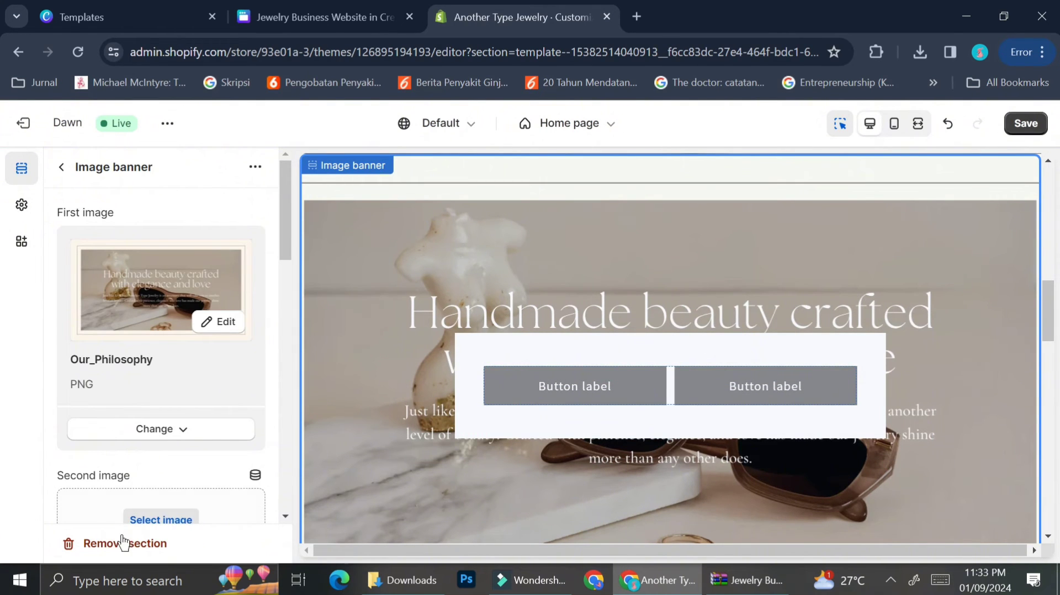
{"action": "scroll", "coordinate": [635, 367], "scroll_direction": "down", "scroll_amount": 5}
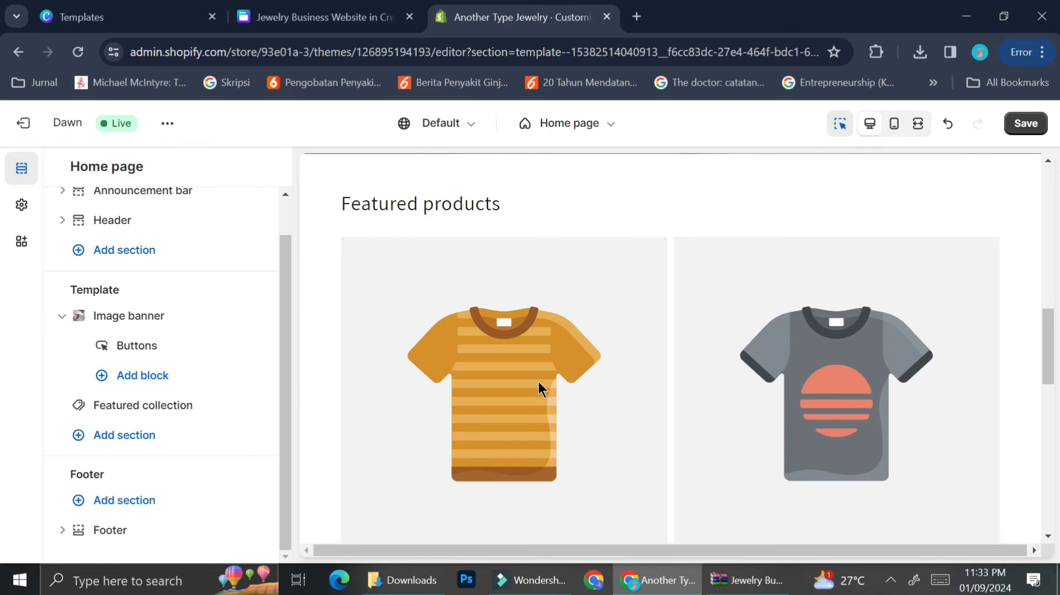
Undo to restore the Our_Philosophy banner and replace its Buttons block with a new one.
{"action": "key", "text": "ctrl+z"}
{"action": "left_click", "coordinate": [632, 374]}
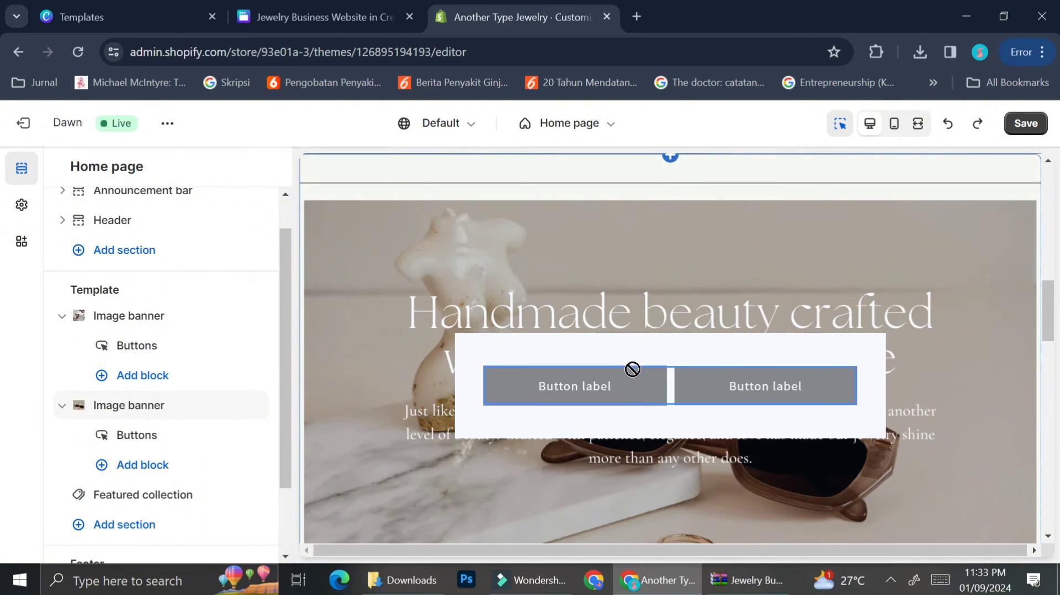
{"action": "key", "text": "Escape"}
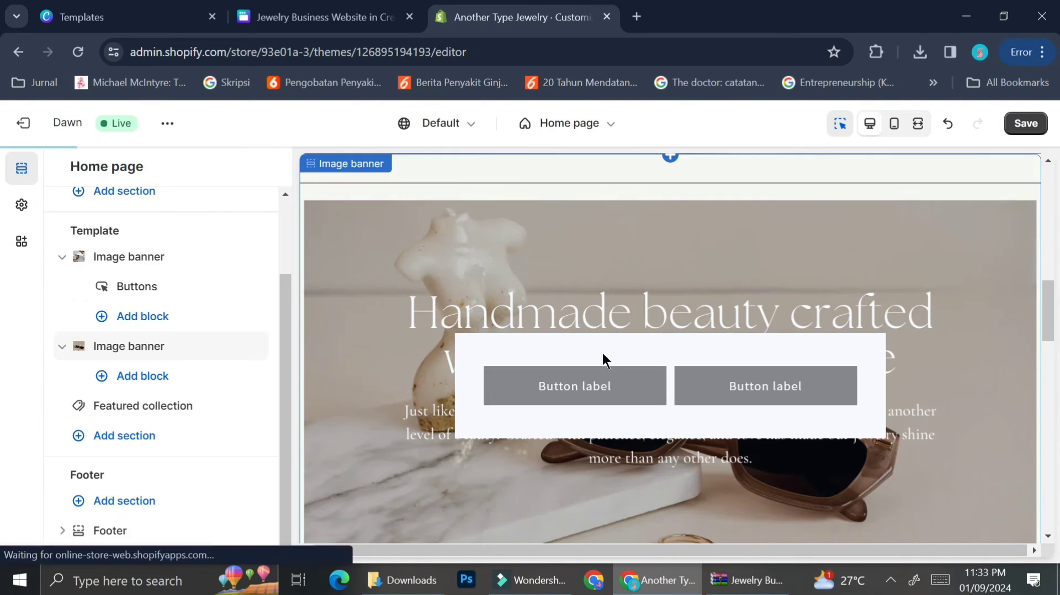
{"action": "scroll", "coordinate": [761, 363], "scroll_direction": "down", "scroll_amount": 2}
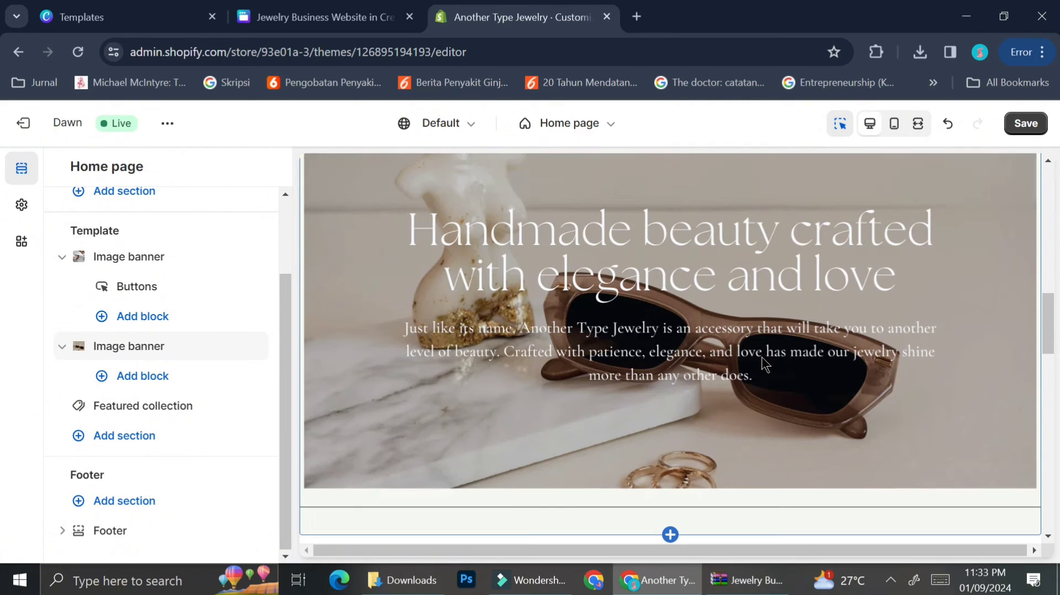
{"action": "left_click", "coordinate": [122, 376]}
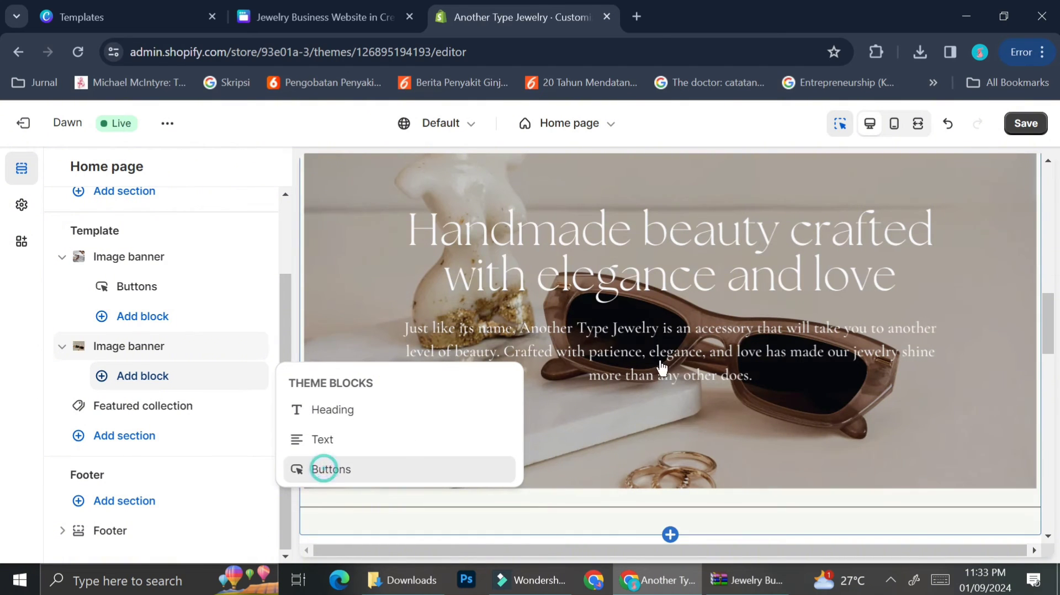
{"action": "left_click", "coordinate": [324, 469]}
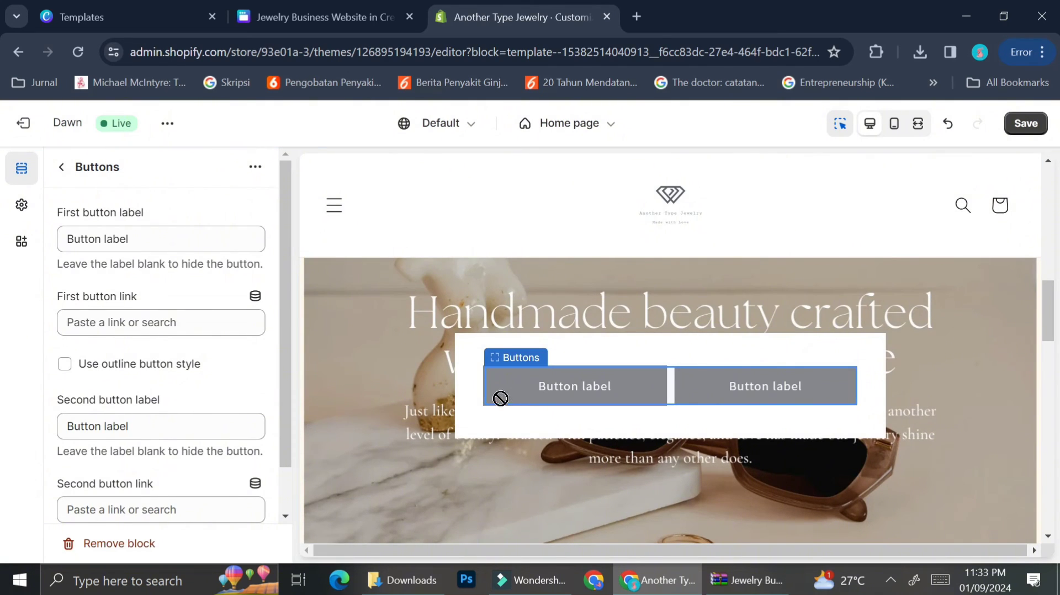
Check the banner's section and buttons settings, then select the lower placeholder Image banner.
{"action": "left_click", "coordinate": [543, 364]}
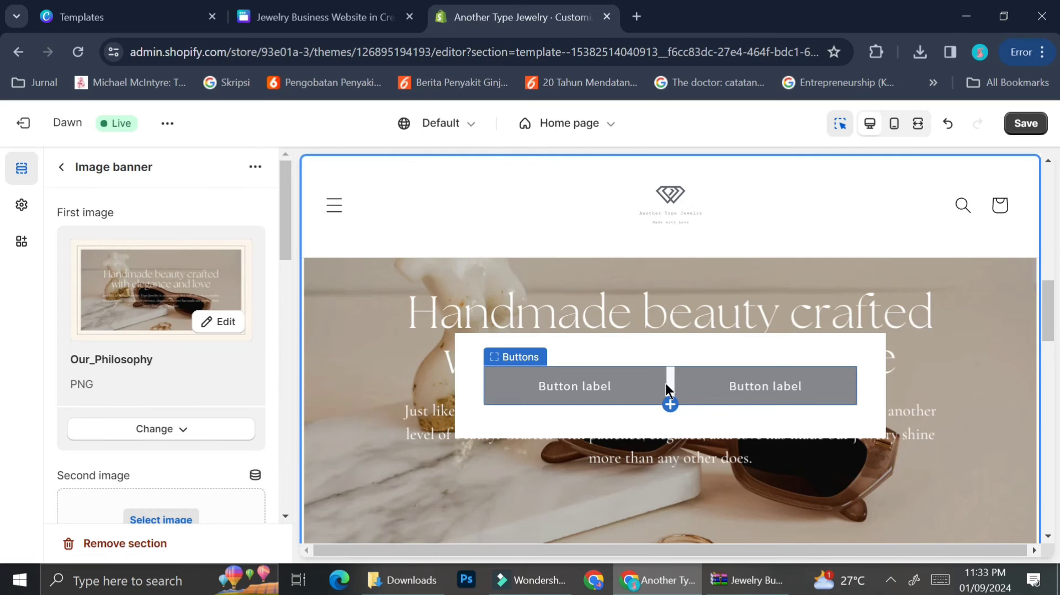
{"action": "left_click", "coordinate": [705, 398]}
{"action": "left_click", "coordinate": [713, 415]}
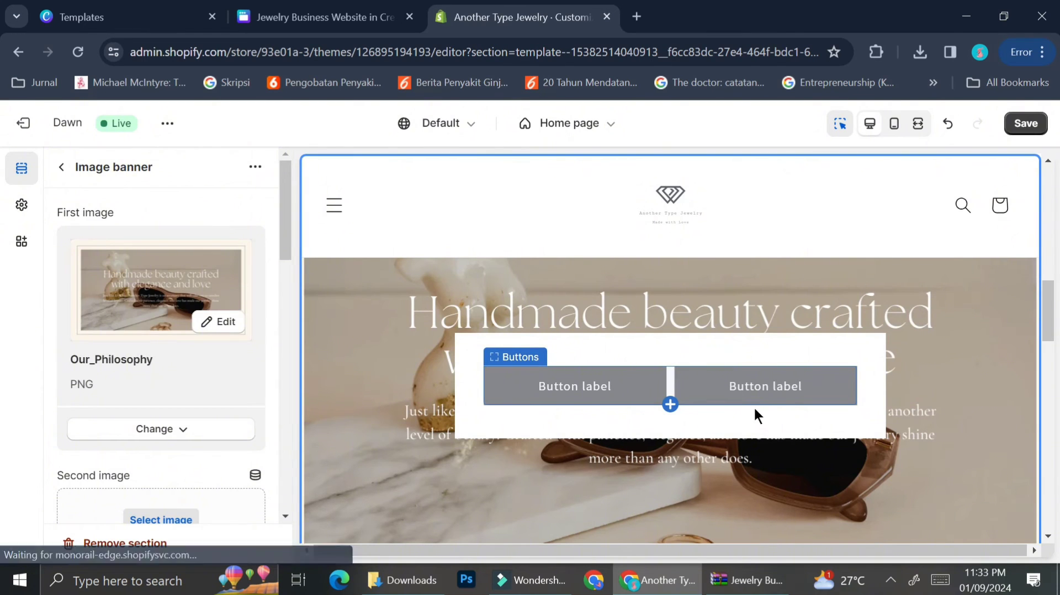
{"action": "left_click", "coordinate": [761, 395]}
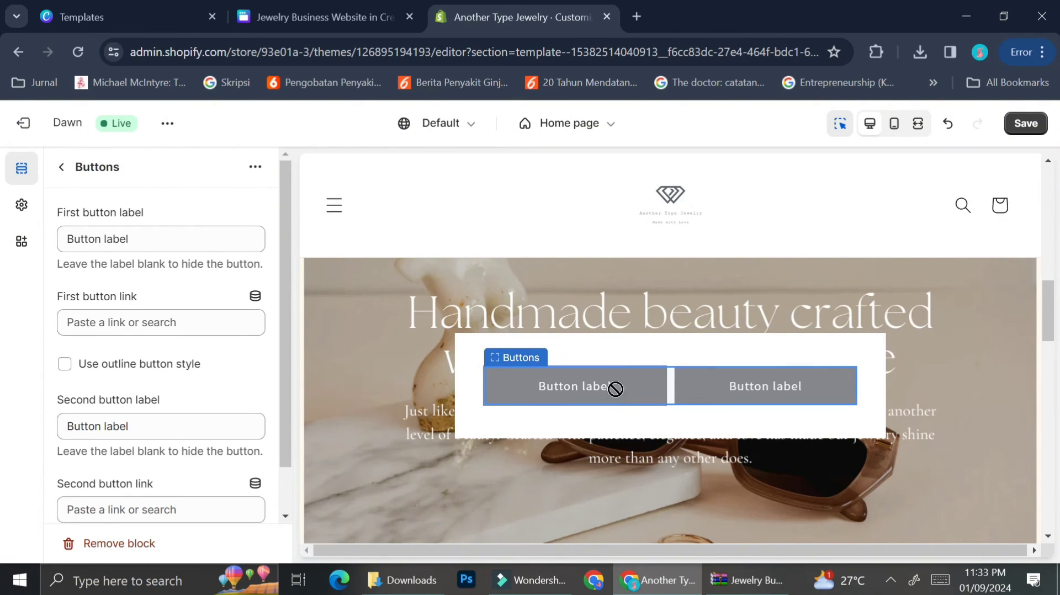
{"action": "scroll", "coordinate": [610, 386], "scroll_direction": "down", "scroll_amount": 4}
{"action": "left_click", "coordinate": [723, 458]}
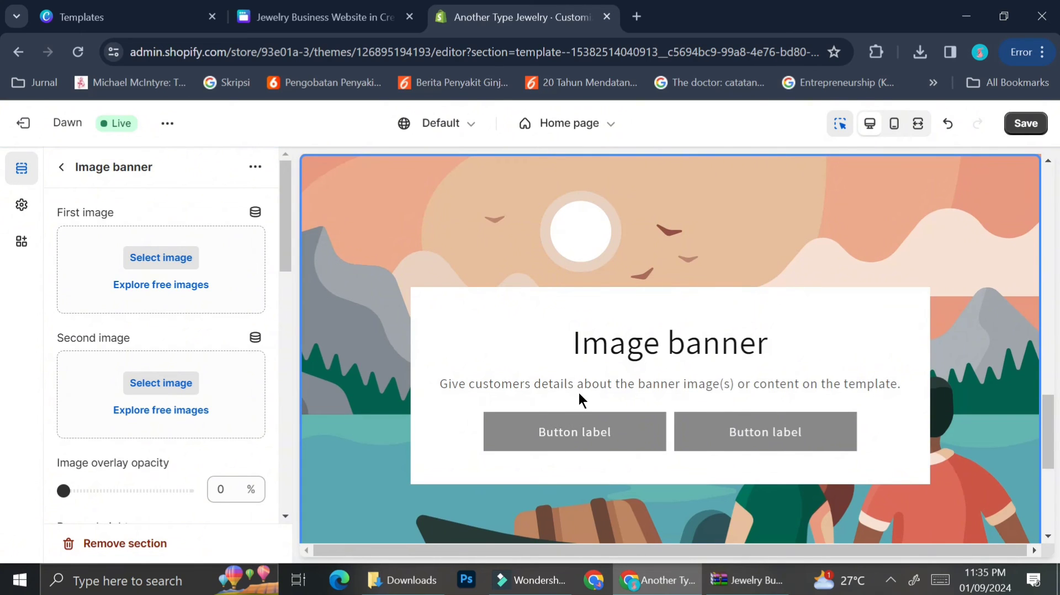
Remove the Heading, Text and Buttons blocks from the placeholder Image banner.
{"action": "left_click", "coordinate": [598, 371]}
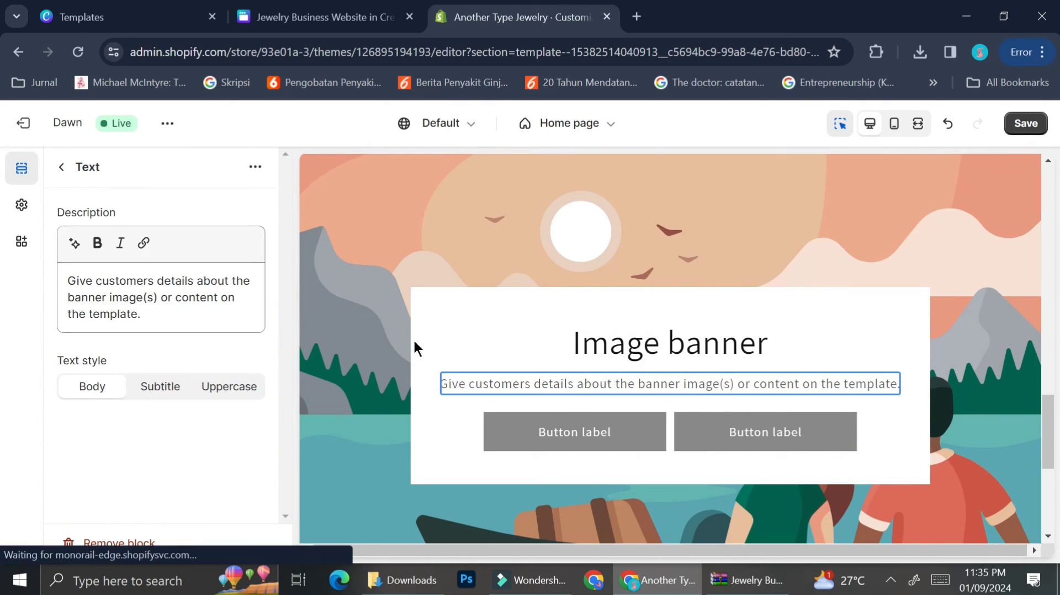
{"action": "left_click", "coordinate": [450, 315]}
{"action": "left_click", "coordinate": [613, 358]}
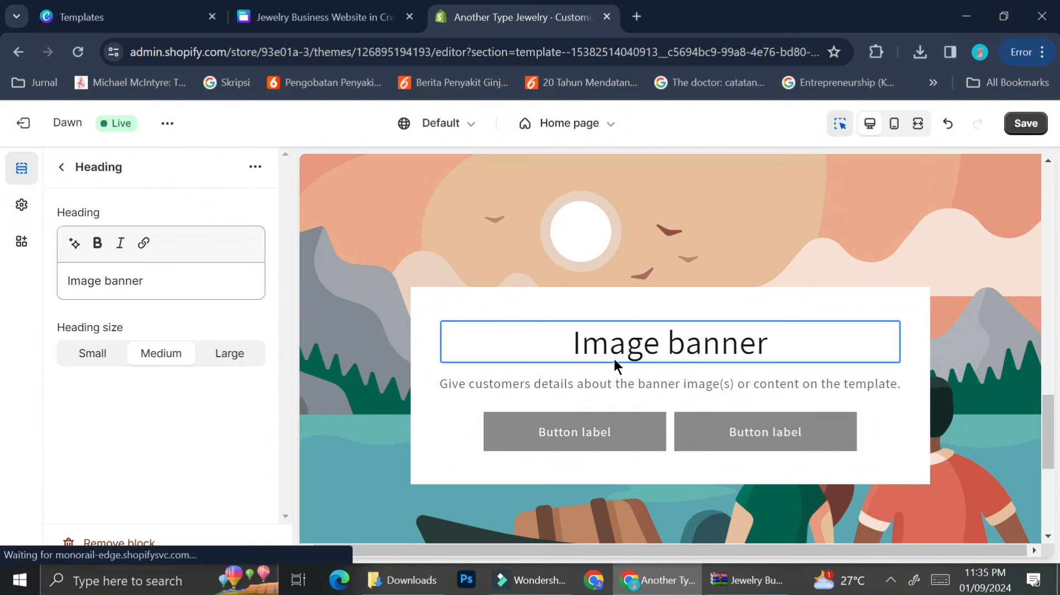
{"action": "left_click", "coordinate": [142, 543]}
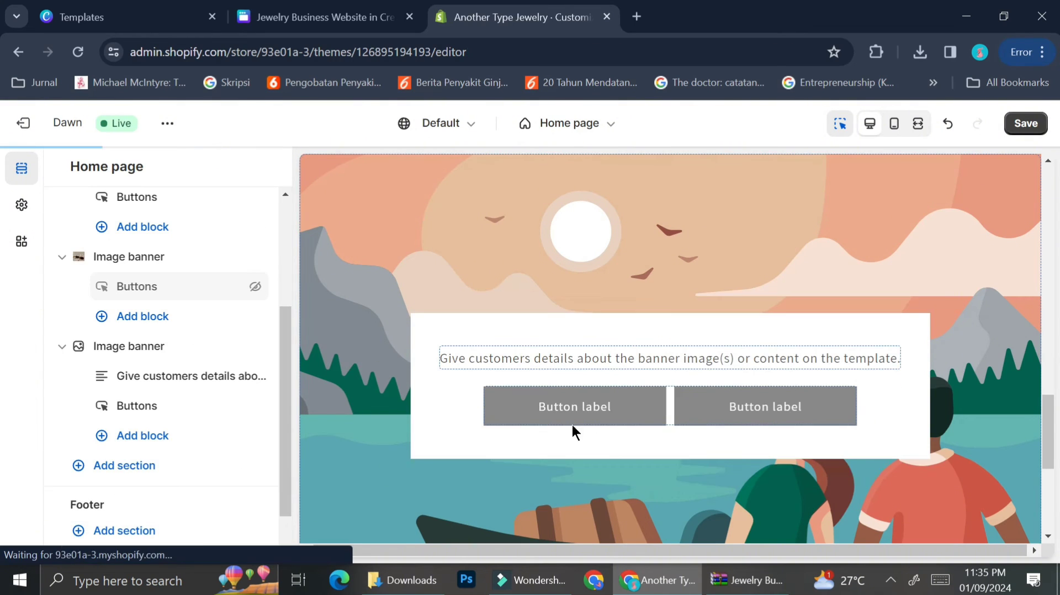
{"action": "left_click", "coordinate": [508, 360]}
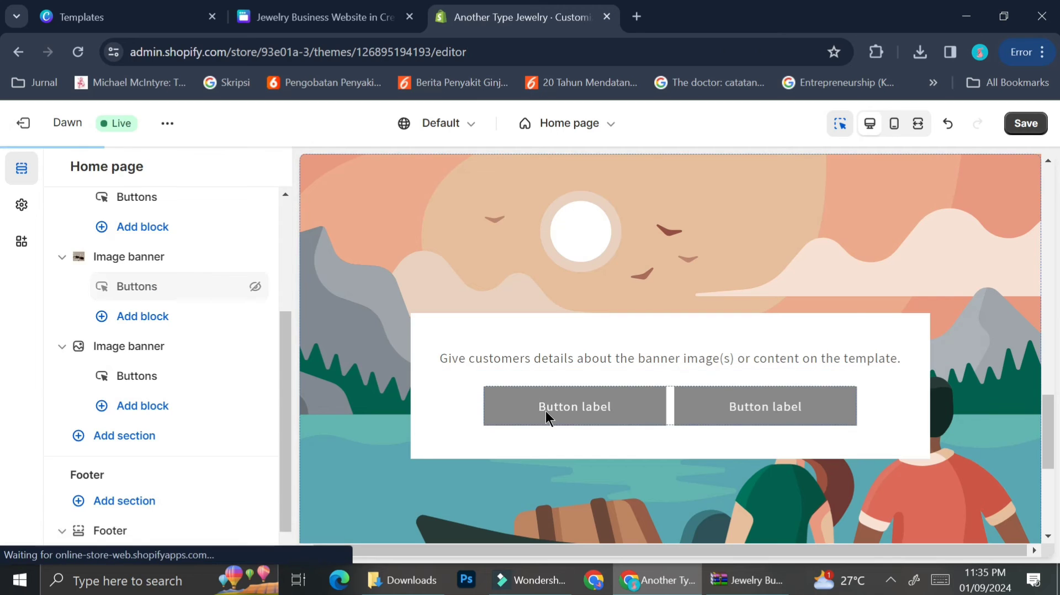
{"action": "left_click", "coordinate": [554, 394]}
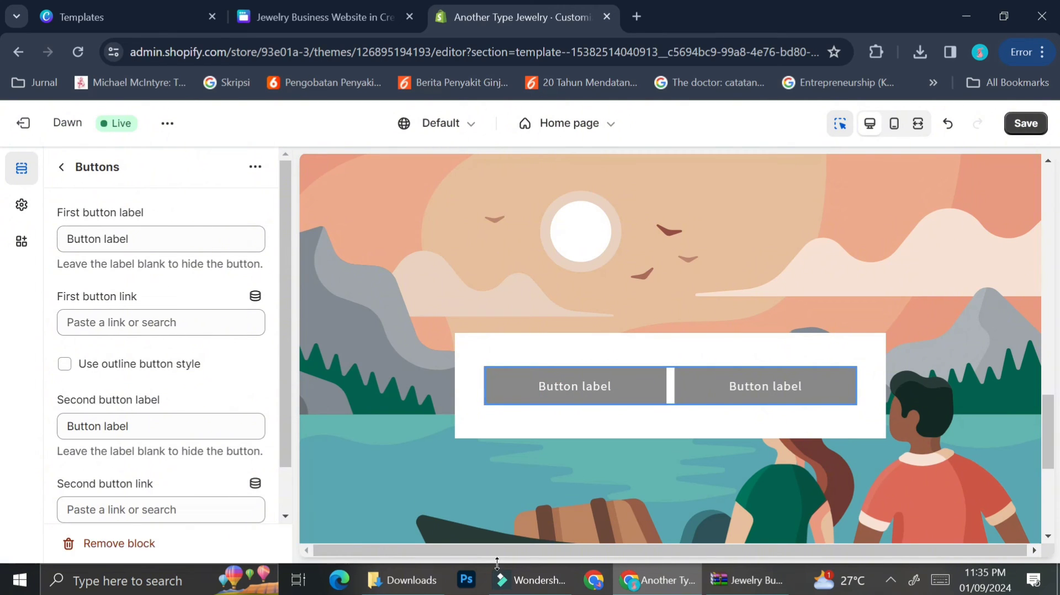
{"action": "left_click", "coordinate": [133, 543]}
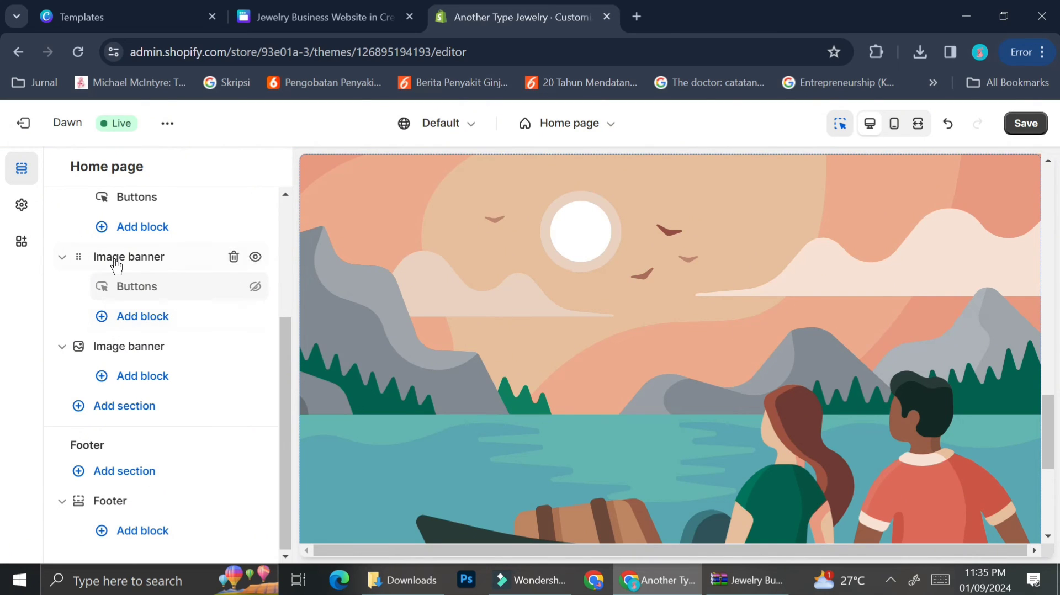
{"action": "left_click", "coordinate": [466, 308]}
{"action": "scroll", "coordinate": [534, 314], "scroll_direction": "down", "scroll_amount": 5}
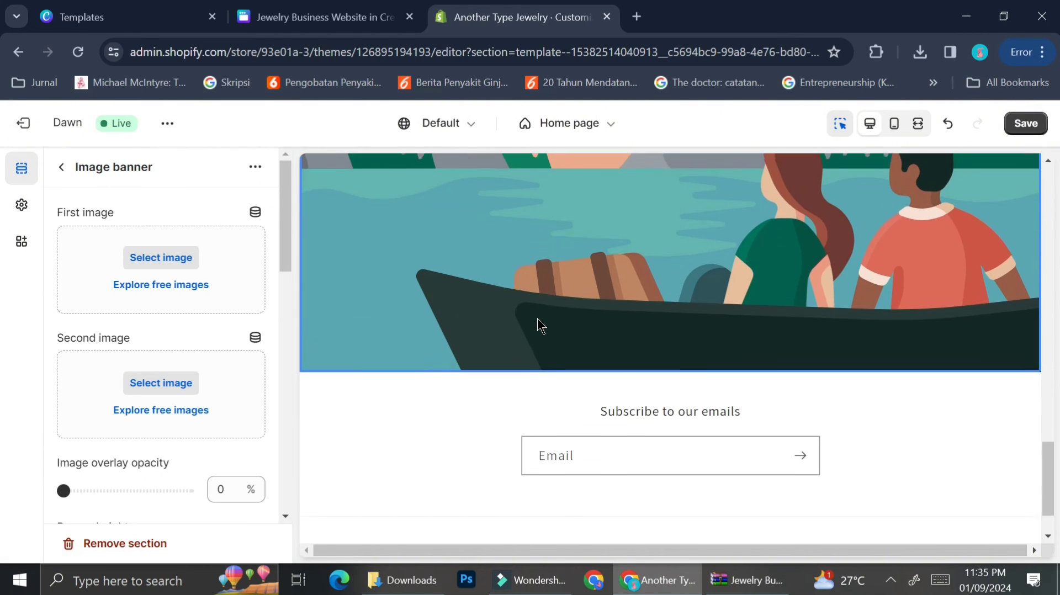
Pick the '4' PNG, the Theia Collection page, as the placeholder banner's first image.
{"action": "scroll", "coordinate": [530, 325], "scroll_direction": "up", "scroll_amount": 2}
{"action": "left_click", "coordinate": [188, 258]}
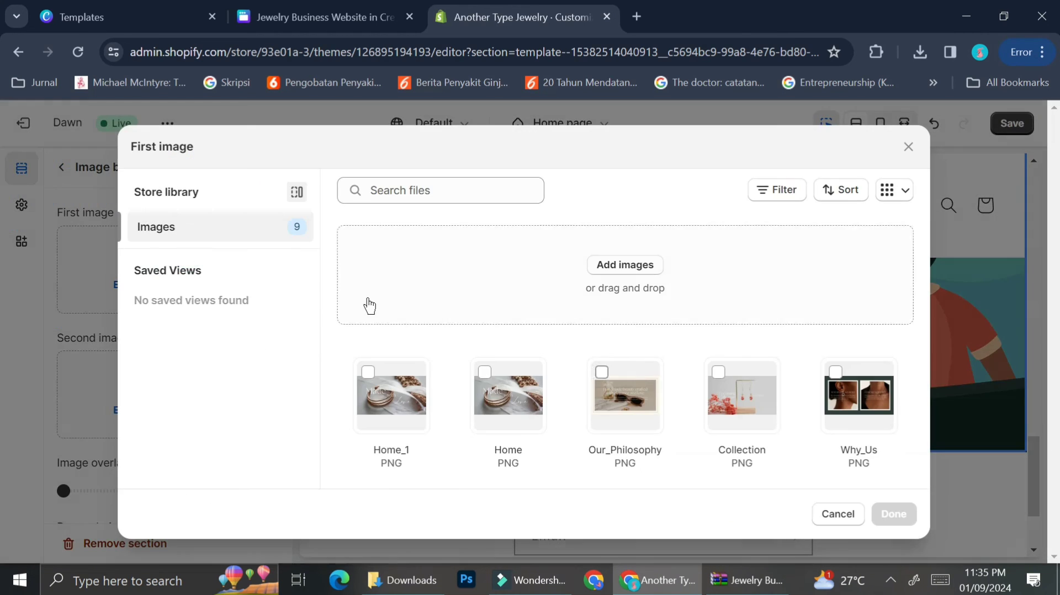
{"action": "double_click", "coordinate": [764, 403]}
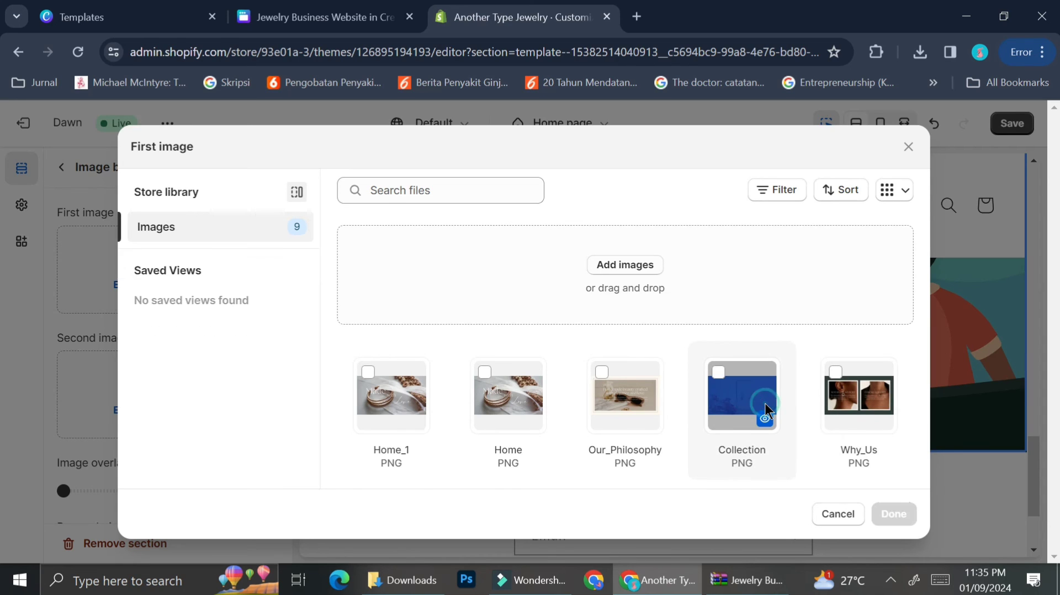
{"action": "left_click", "coordinate": [718, 372]}
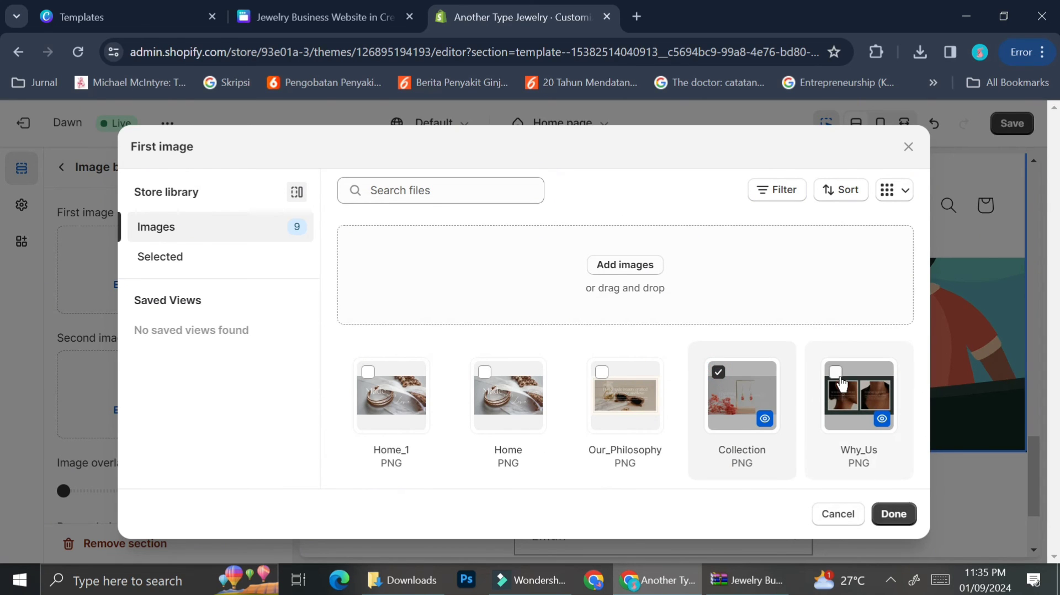
{"action": "scroll", "coordinate": [834, 362], "scroll_direction": "down", "scroll_amount": 2}
{"action": "scroll", "coordinate": [825, 337], "scroll_direction": "up", "scroll_amount": 1}
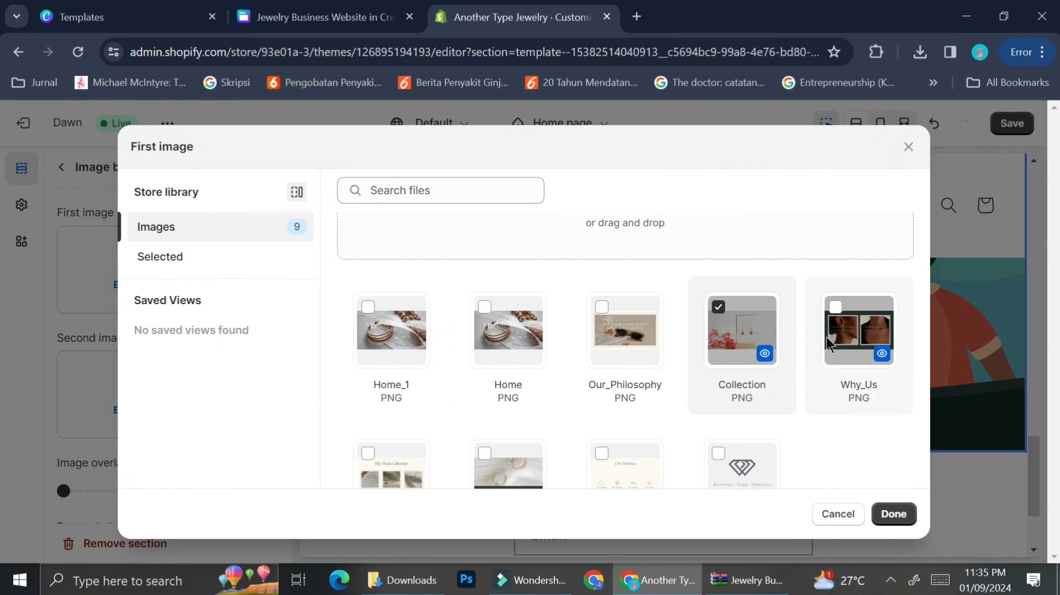
{"action": "double_click", "coordinate": [840, 307]}
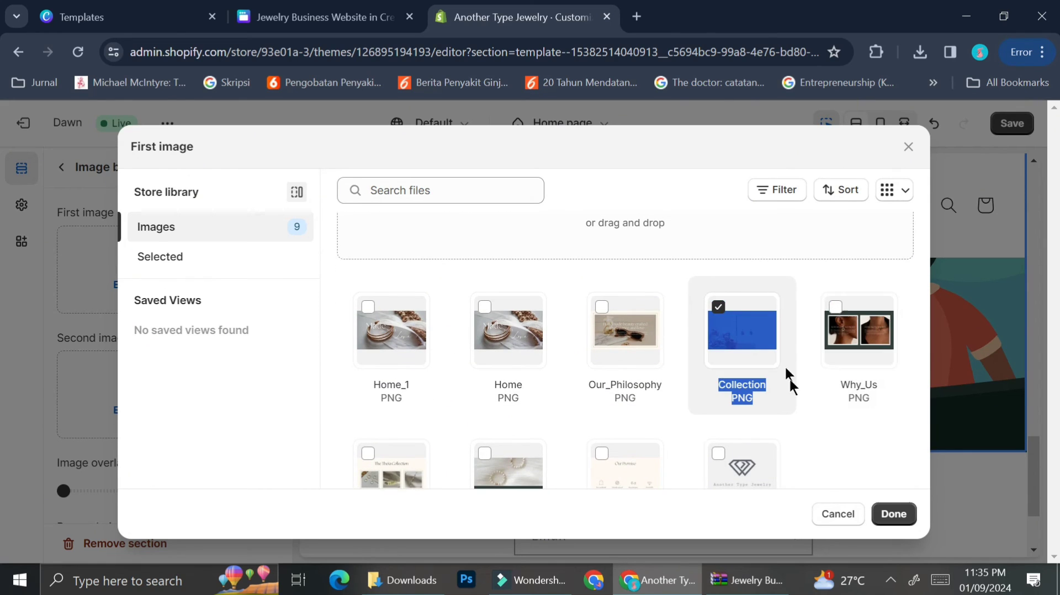
{"action": "left_click", "coordinate": [819, 456]}
{"action": "scroll", "coordinate": [488, 340], "scroll_direction": "down", "scroll_amount": 2}
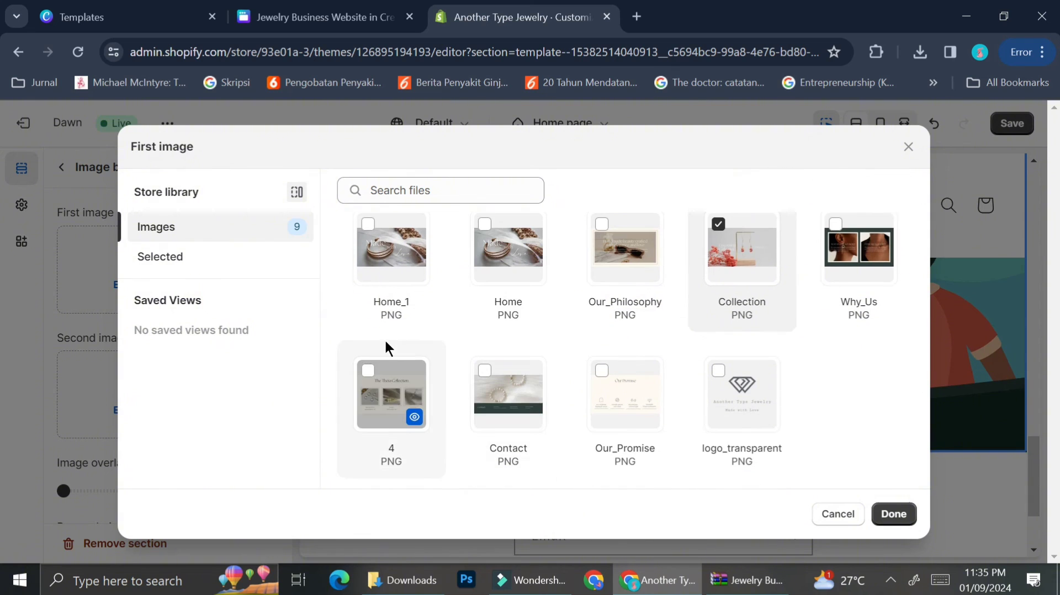
{"action": "left_click", "coordinate": [369, 372]}
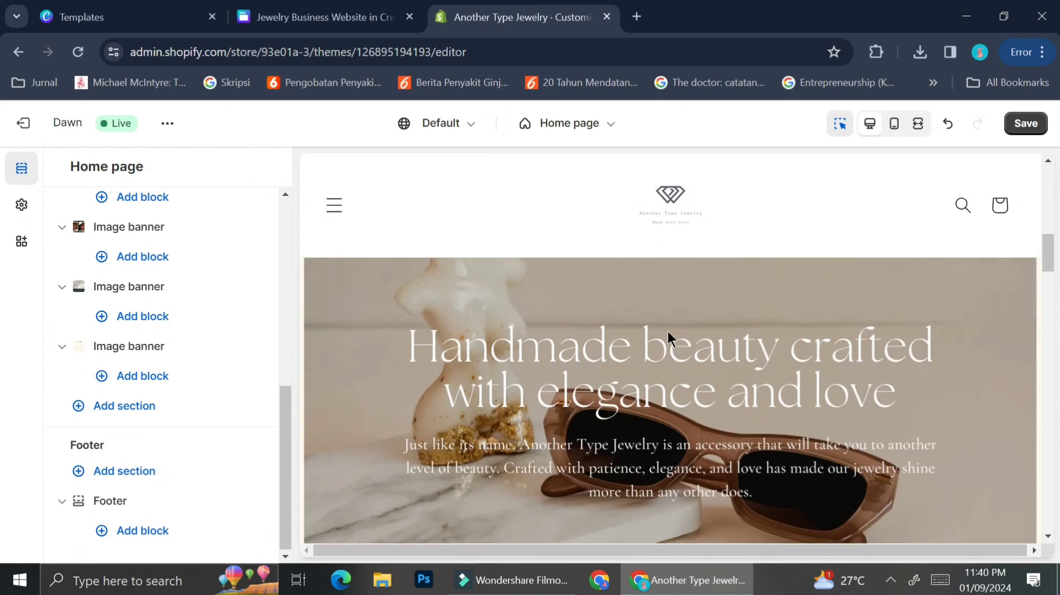
Drag the pearl-photo Image banner above the previous banner and preview at mobile width.
{"action": "scroll", "coordinate": [668, 337], "scroll_direction": "down", "scroll_amount": 10}
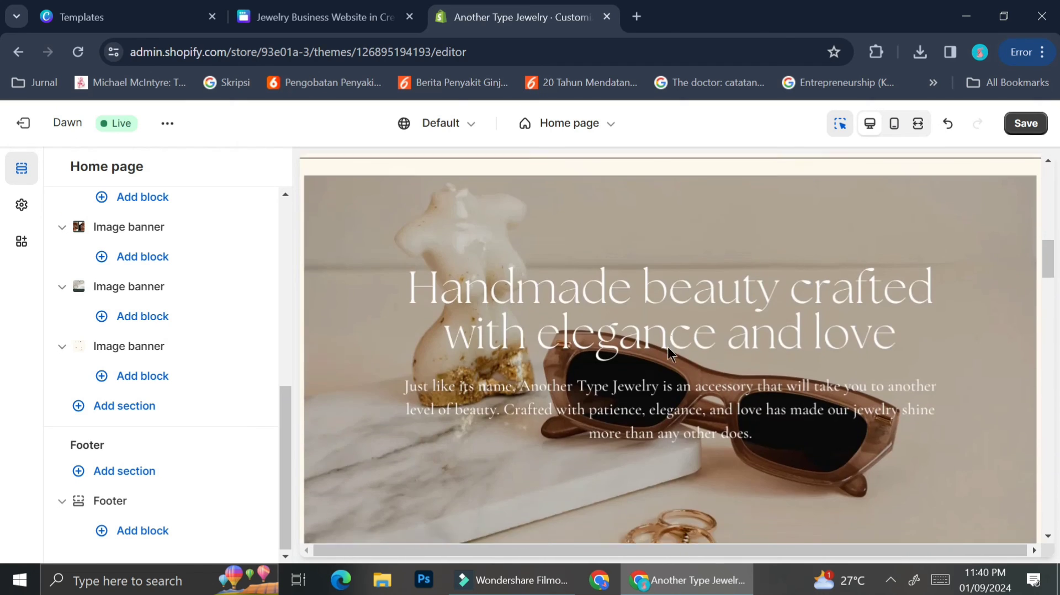
{"action": "scroll", "coordinate": [668, 340], "scroll_direction": "down", "scroll_amount": 8}
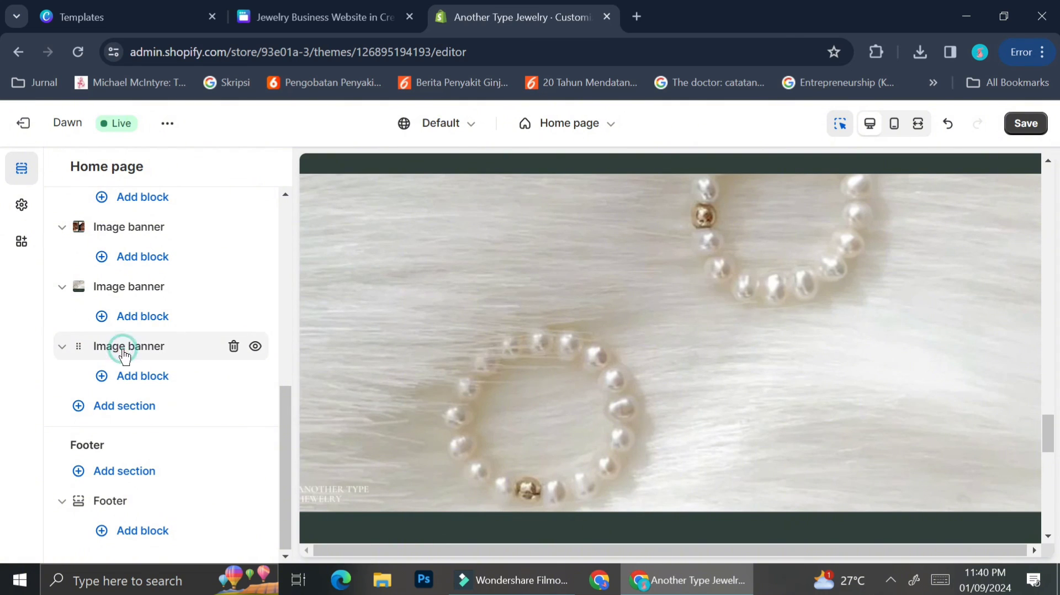
{"action": "left_click_drag", "start_coordinate": [125, 356], "coordinate": [67, 298]}
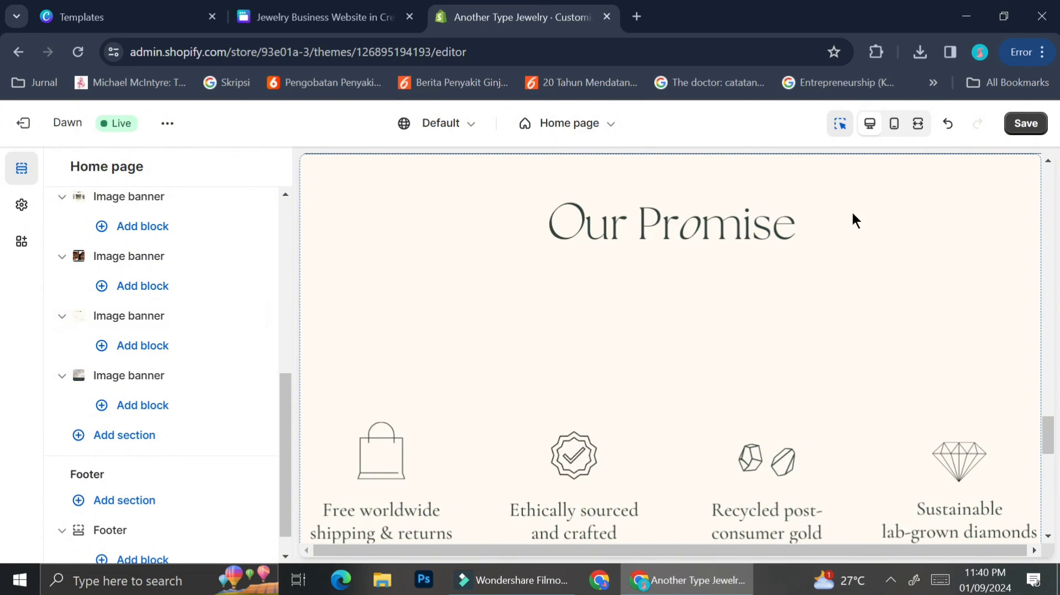
{"action": "left_click", "coordinate": [898, 133]}
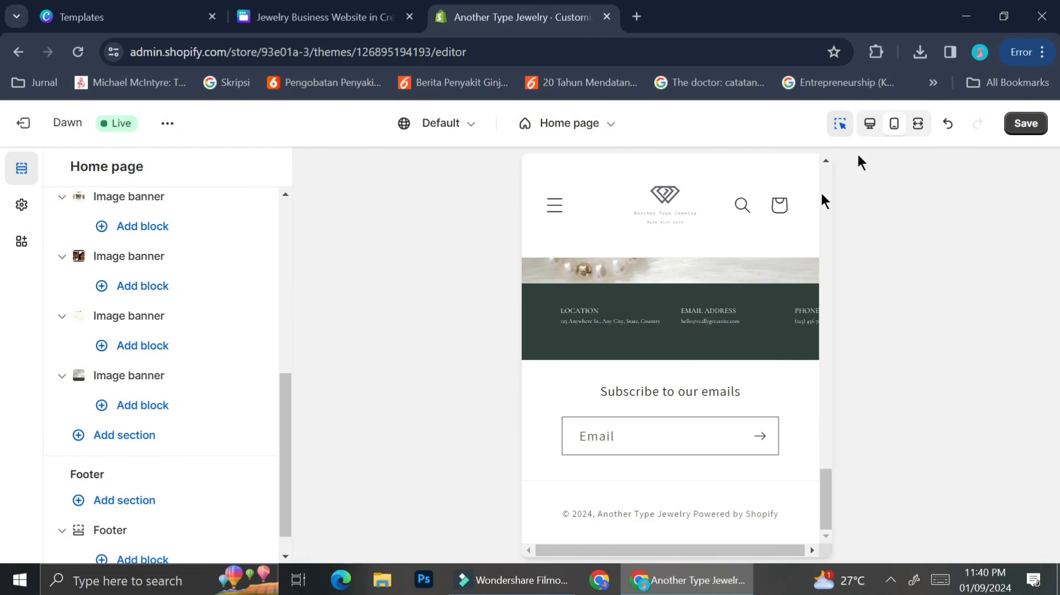
Scroll through the home page's mobile preview, then return to desktop width.
{"action": "scroll", "coordinate": [726, 312], "scroll_direction": "up", "scroll_amount": 10}
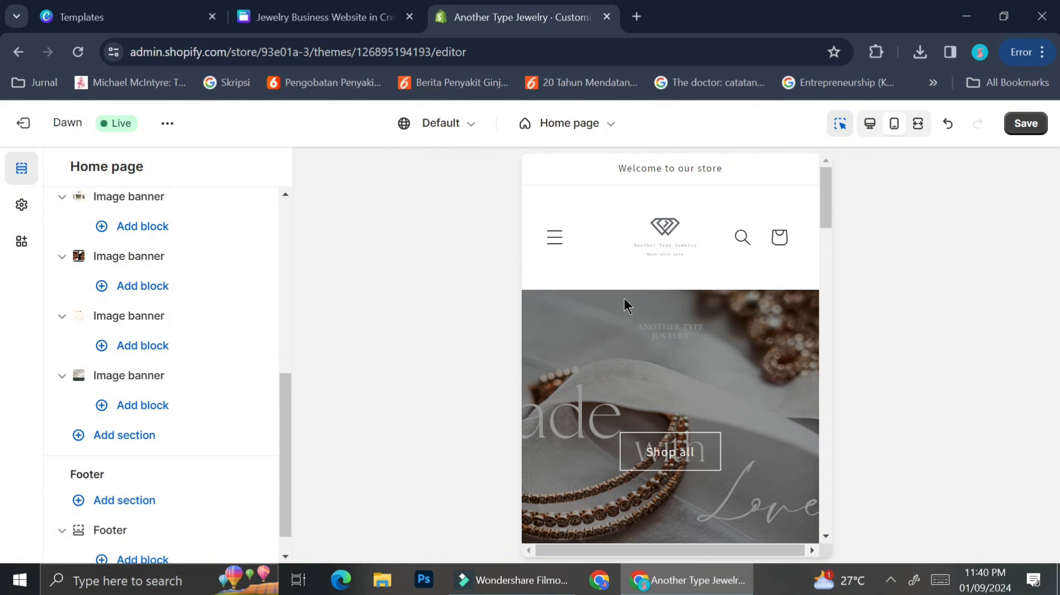
{"action": "scroll", "coordinate": [778, 370], "scroll_direction": "down", "scroll_amount": 3}
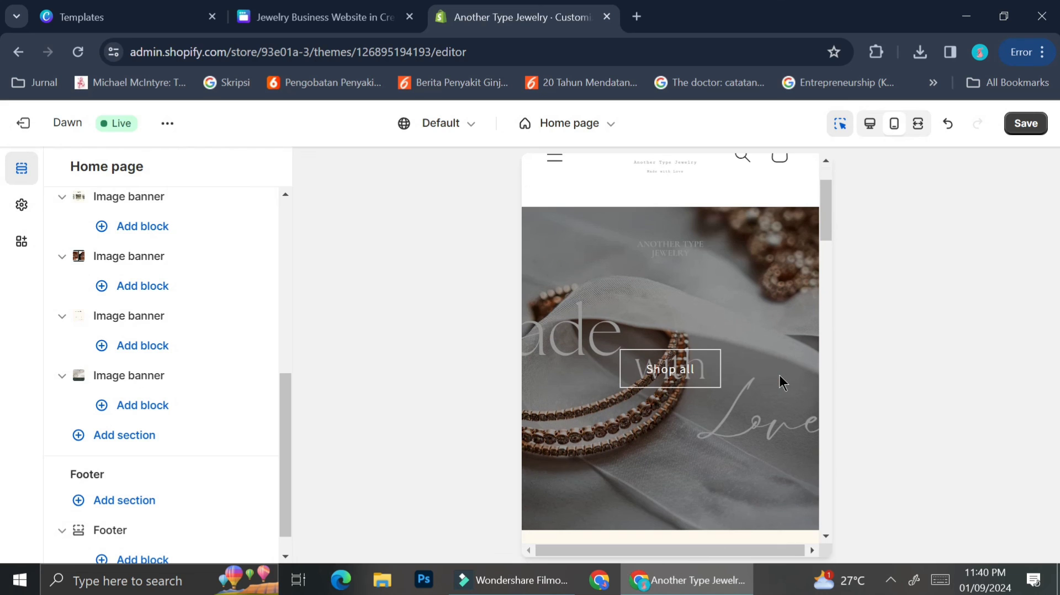
{"action": "scroll", "coordinate": [780, 264], "scroll_direction": "down", "scroll_amount": 2}
{"action": "scroll", "coordinate": [780, 271], "scroll_direction": "down", "scroll_amount": 3}
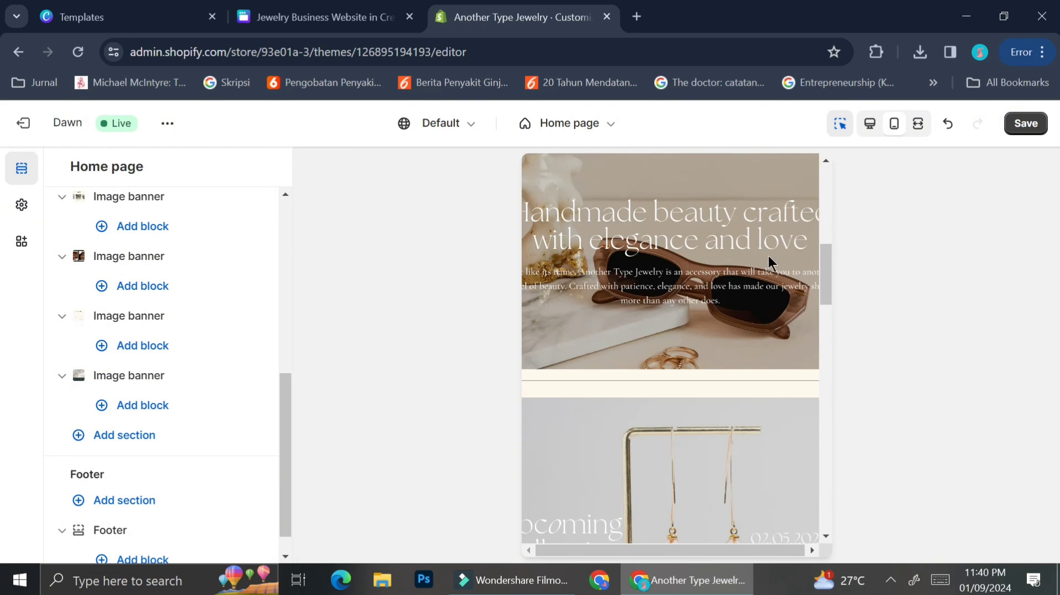
{"action": "scroll", "coordinate": [769, 267], "scroll_direction": "down", "scroll_amount": 2}
{"action": "scroll", "coordinate": [769, 267], "scroll_direction": "up", "scroll_amount": 6}
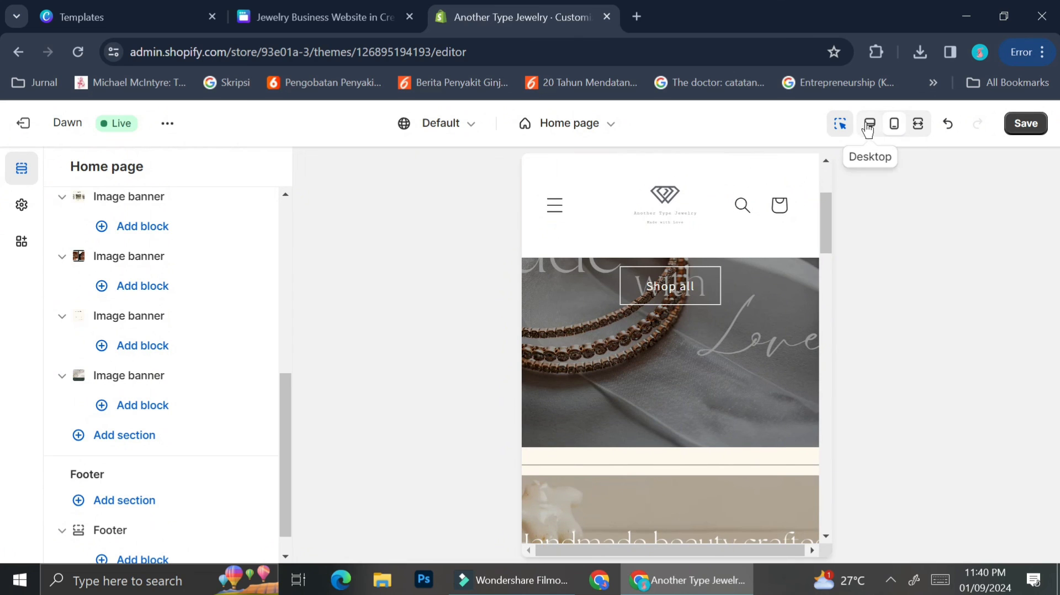
{"action": "left_click", "coordinate": [868, 127]}
Review the stacked image banners in the fullscreen desktop preview.
{"action": "left_click", "coordinate": [918, 125]}
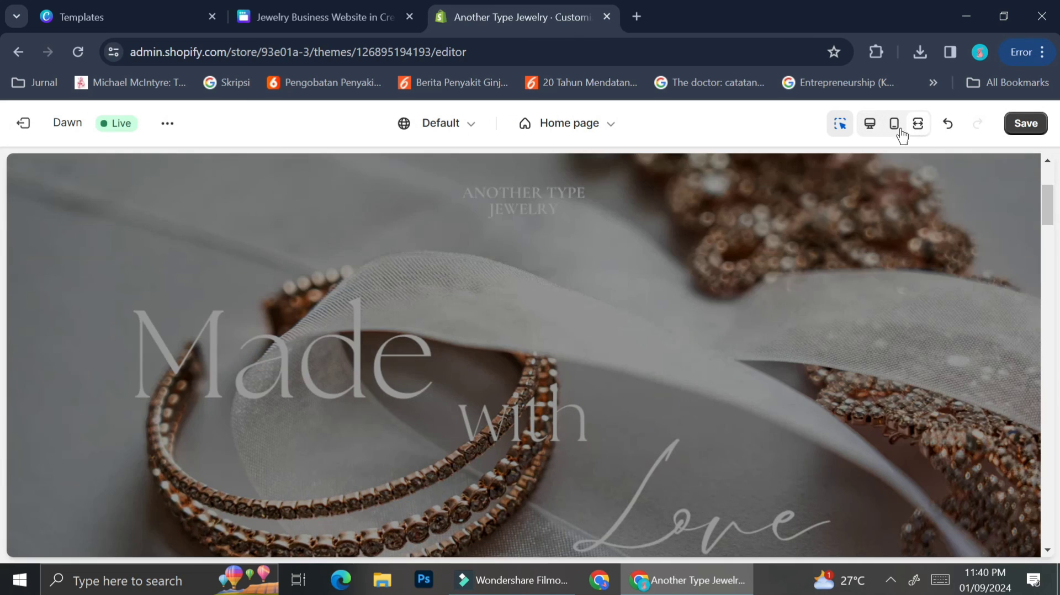
{"action": "scroll", "coordinate": [755, 253], "scroll_direction": "up", "scroll_amount": 3}
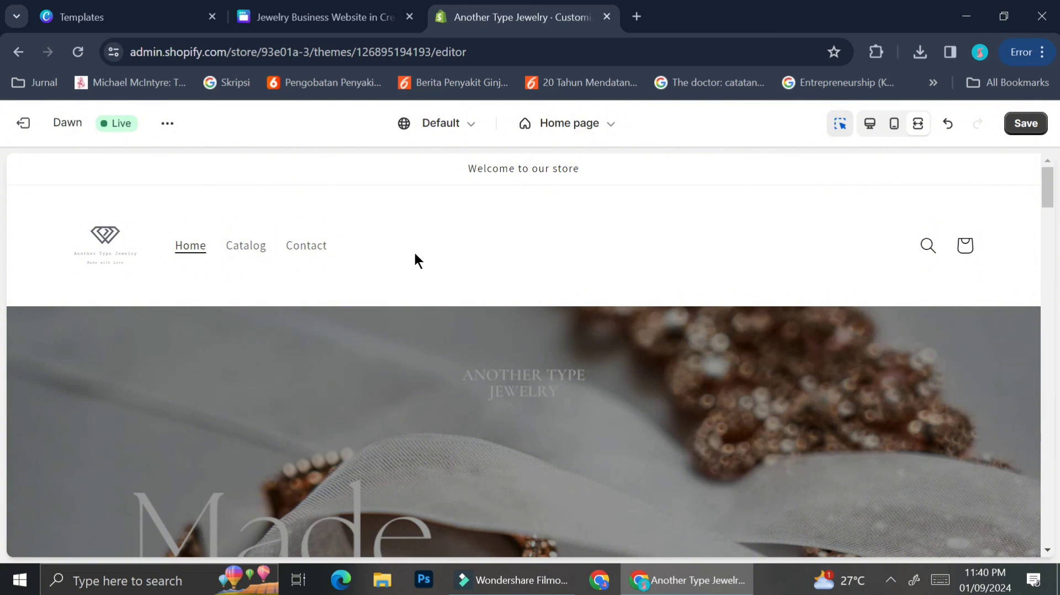
{"action": "scroll", "coordinate": [660, 324], "scroll_direction": "down", "scroll_amount": 10}
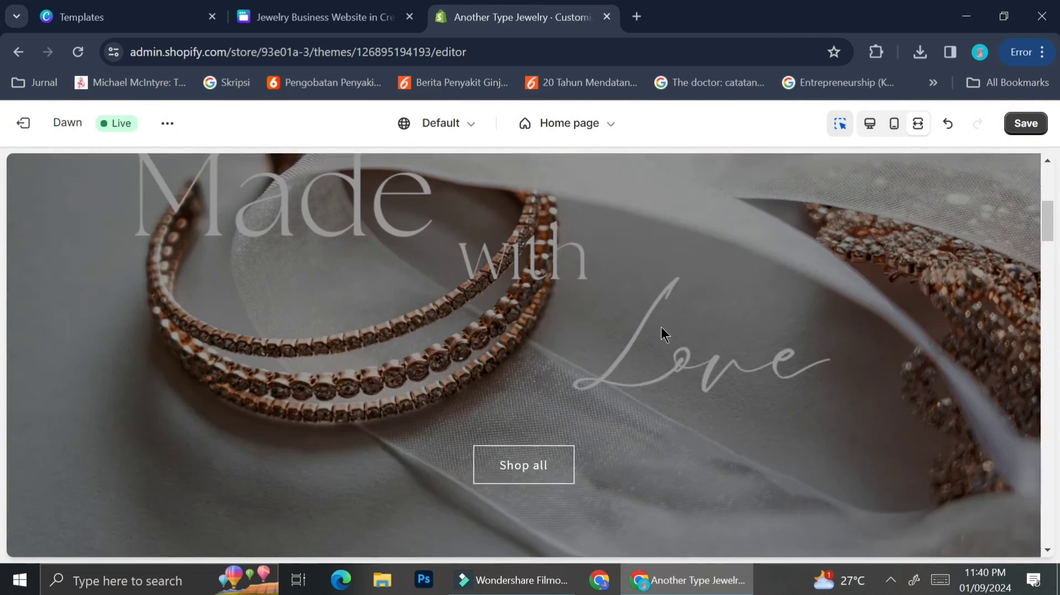
{"action": "scroll", "coordinate": [662, 323], "scroll_direction": "down", "scroll_amount": 10}
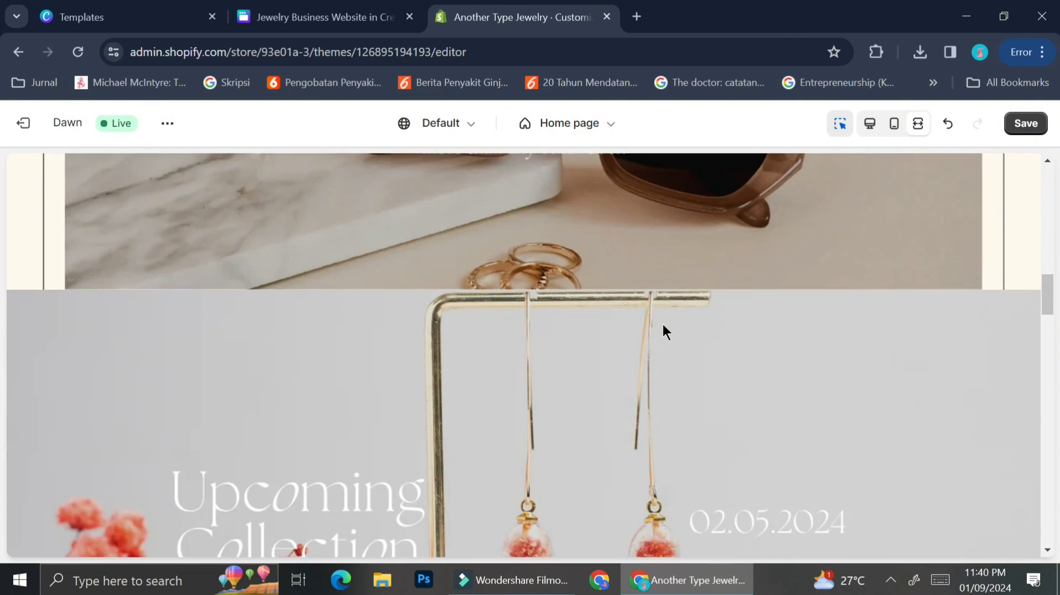
{"action": "scroll", "coordinate": [665, 330], "scroll_direction": "down", "scroll_amount": 10}
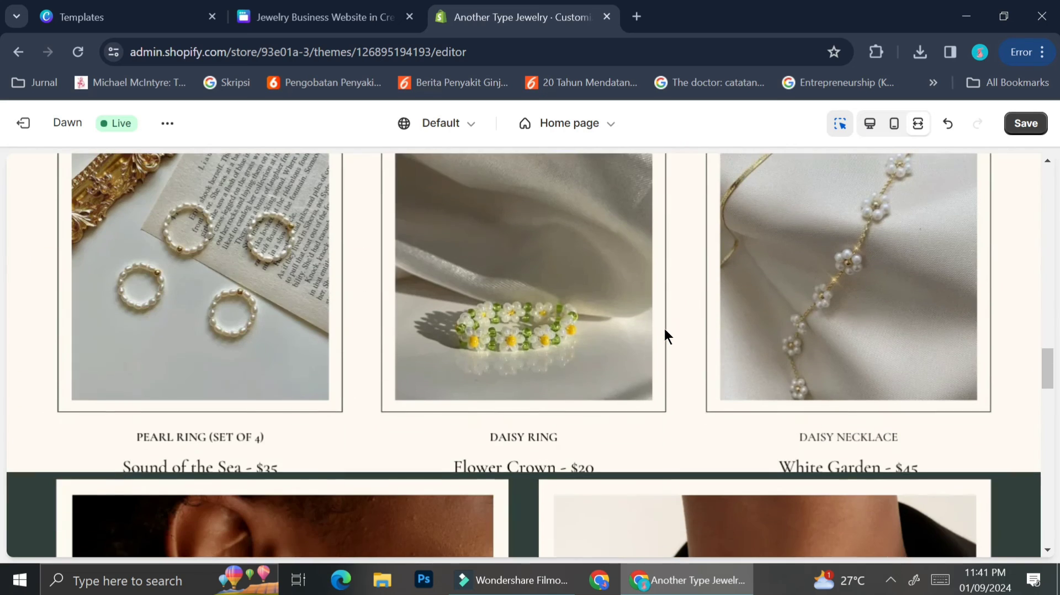
{"action": "scroll", "coordinate": [664, 329], "scroll_direction": "up", "scroll_amount": 8}
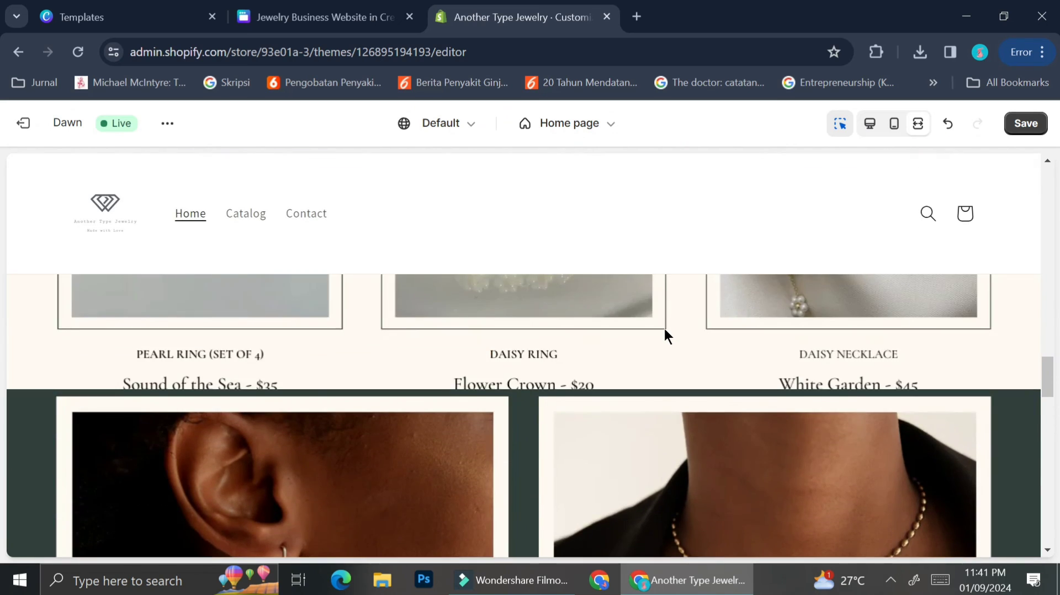
{"action": "scroll", "coordinate": [664, 329], "scroll_direction": "down", "scroll_amount": 5}
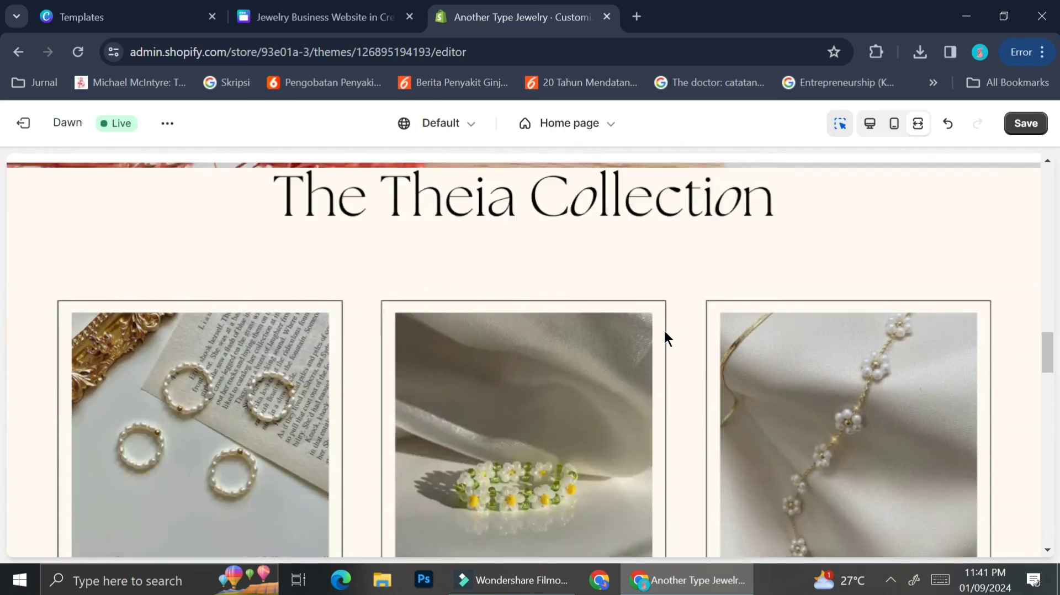
{"action": "scroll", "coordinate": [664, 330], "scroll_direction": "up", "scroll_amount": 3}
Select the Theia Collection banner and exit fullscreen to its Image banner settings.
{"action": "left_click", "coordinate": [665, 333]}
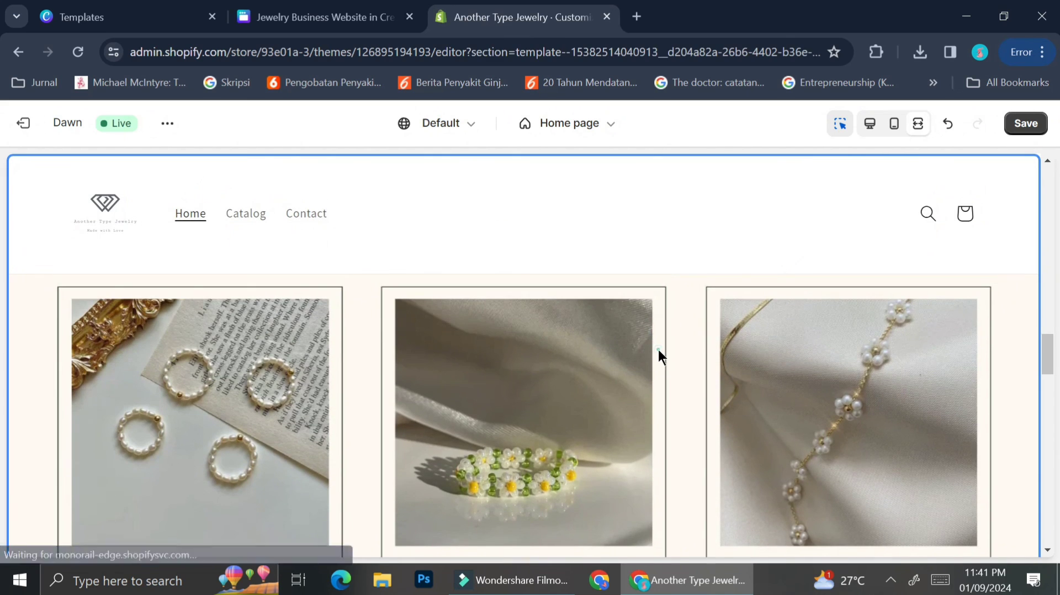
{"action": "left_click", "coordinate": [850, 120]}
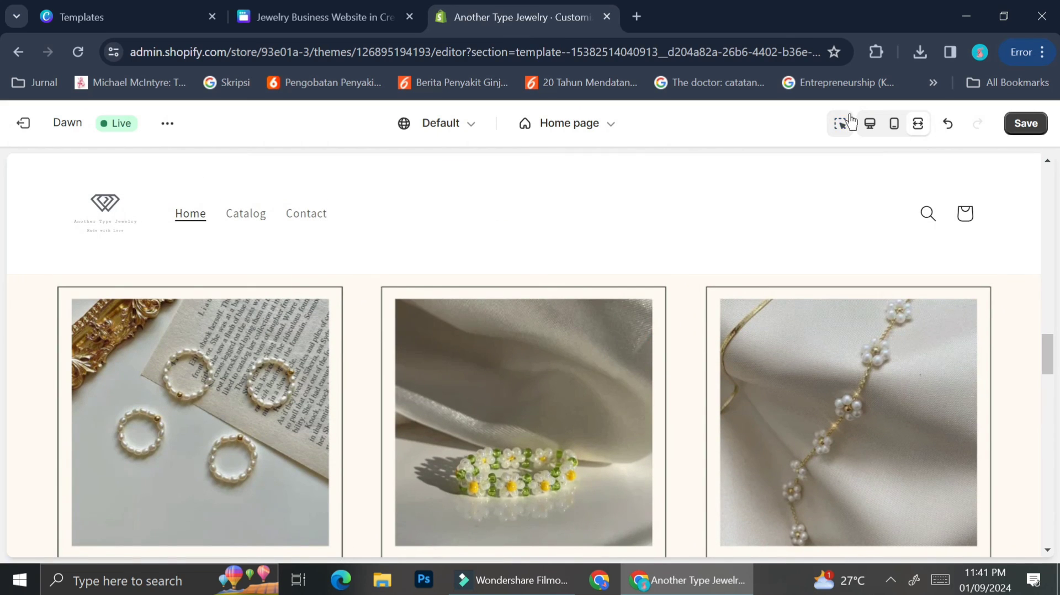
{"action": "left_click", "coordinate": [845, 127]}
{"action": "left_click", "coordinate": [867, 133]}
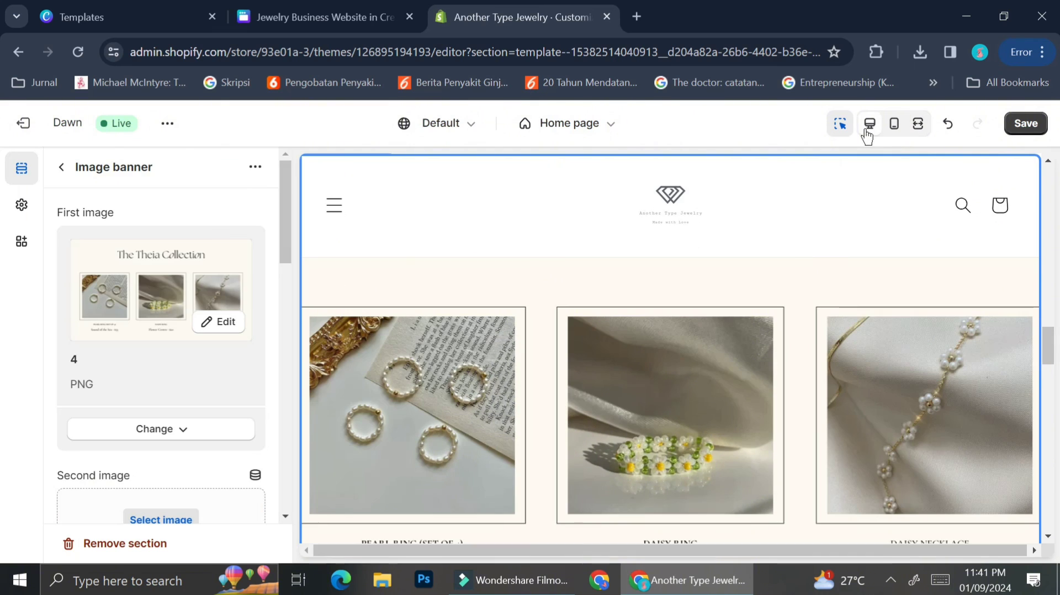